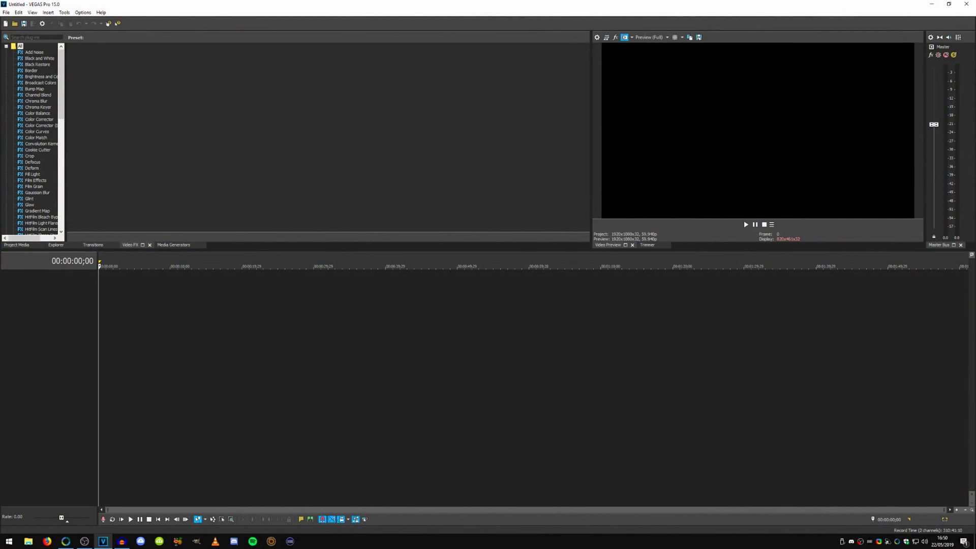
drag(767, 110, 689, 148)
right_click(706, 118)
click(698, 118)
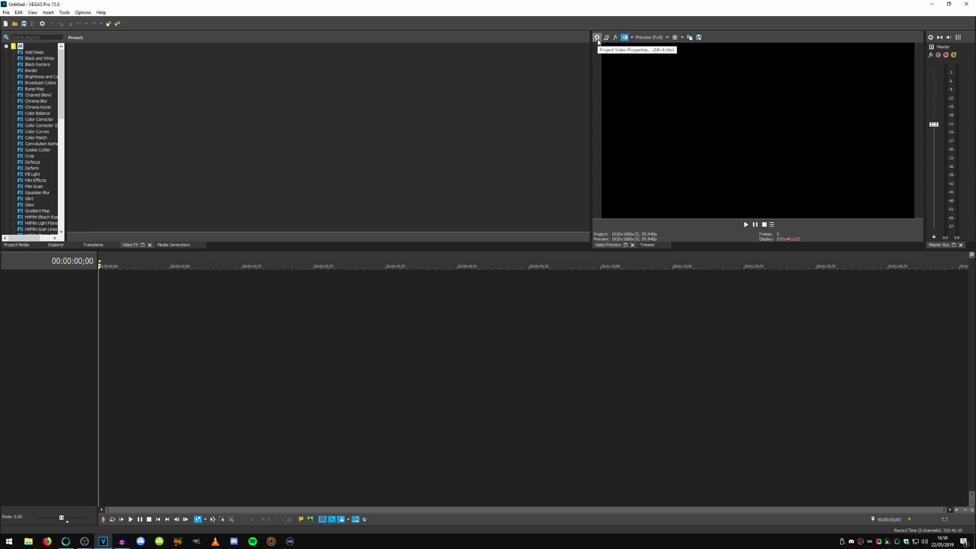
click(597, 41)
key(Escape)
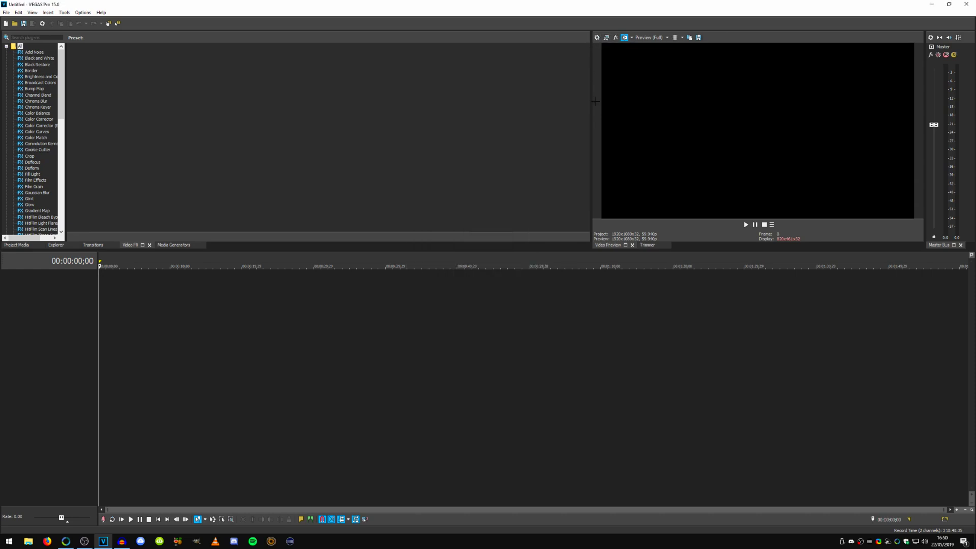
- Open the project's video properties and review the available resample modes
key(alt+Return)
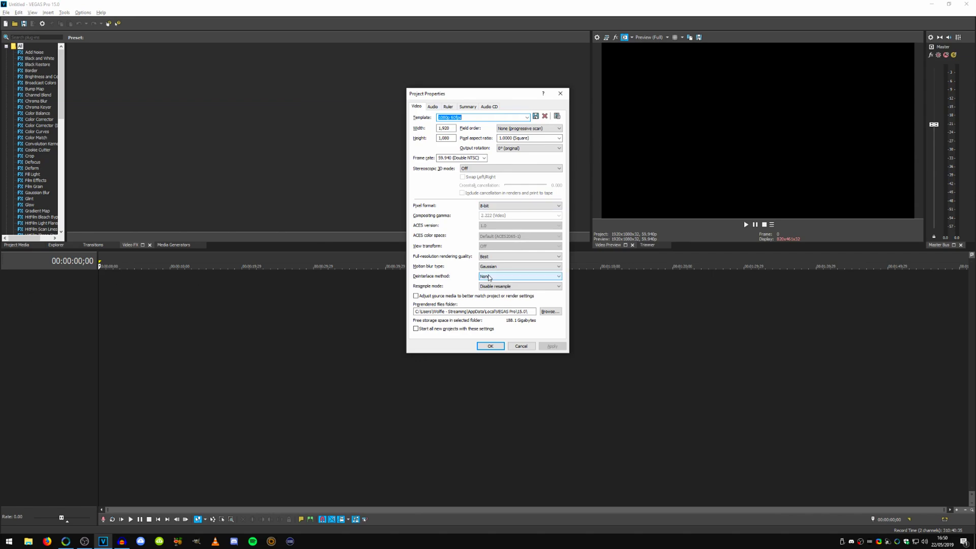
click(500, 286)
click(500, 286)
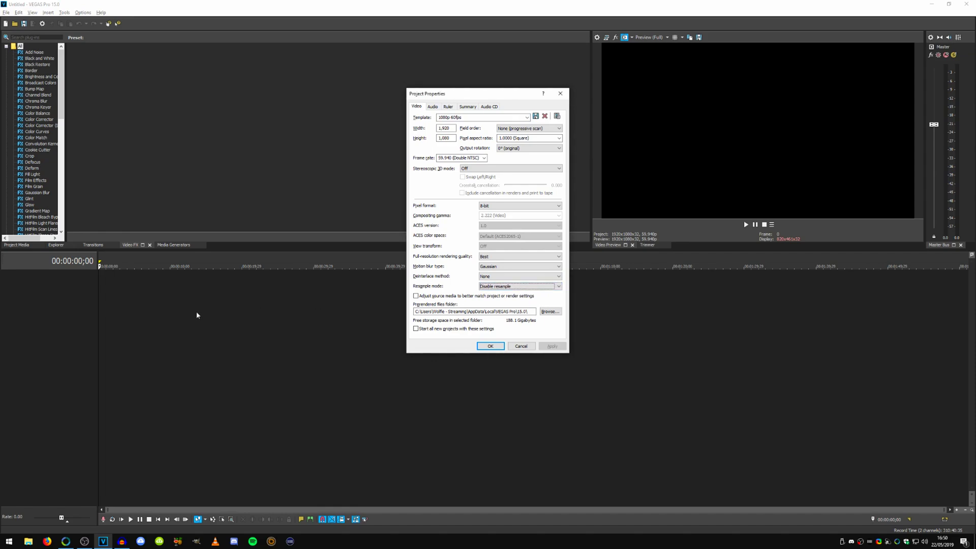
click(496, 286)
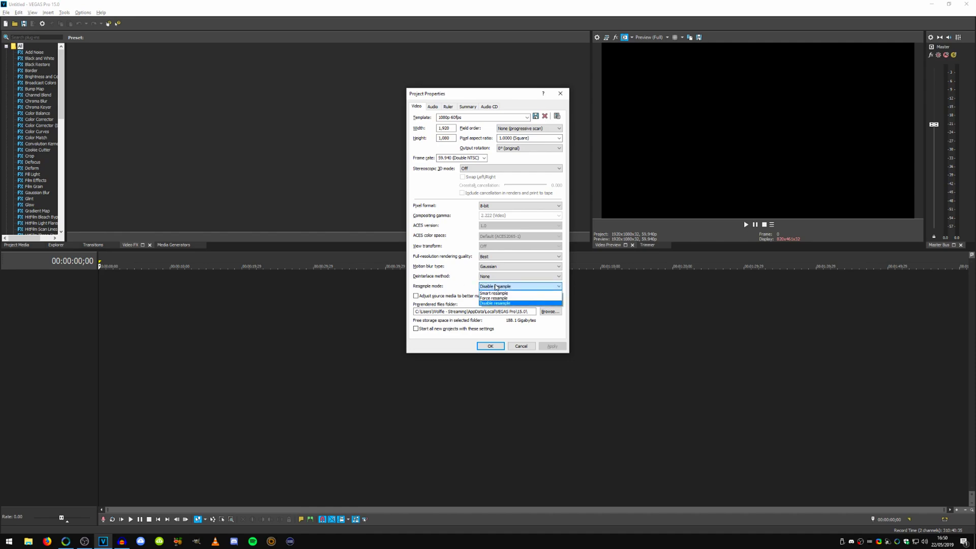
click(496, 287)
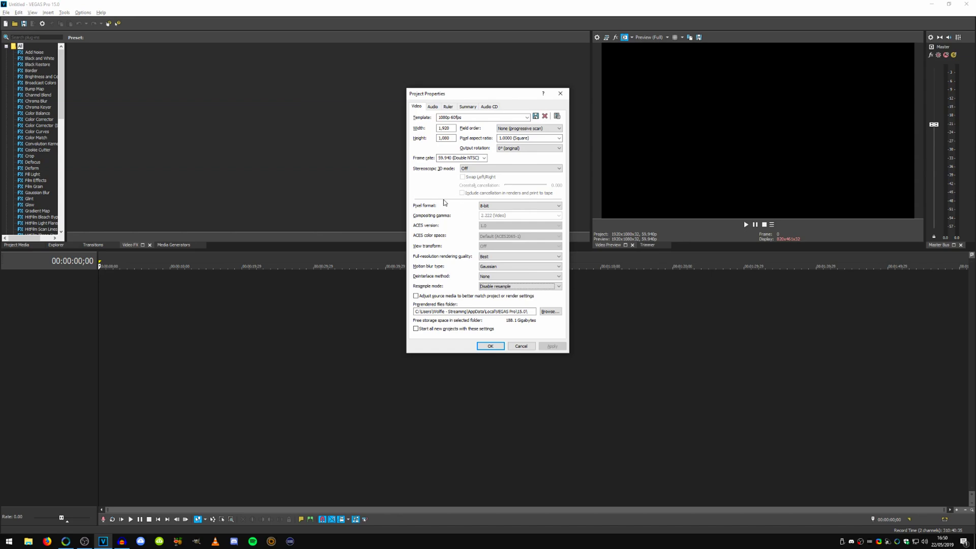
- Examine the project's frame width and height, field order and pixel aspect ratio settings
drag(452, 128, 384, 128)
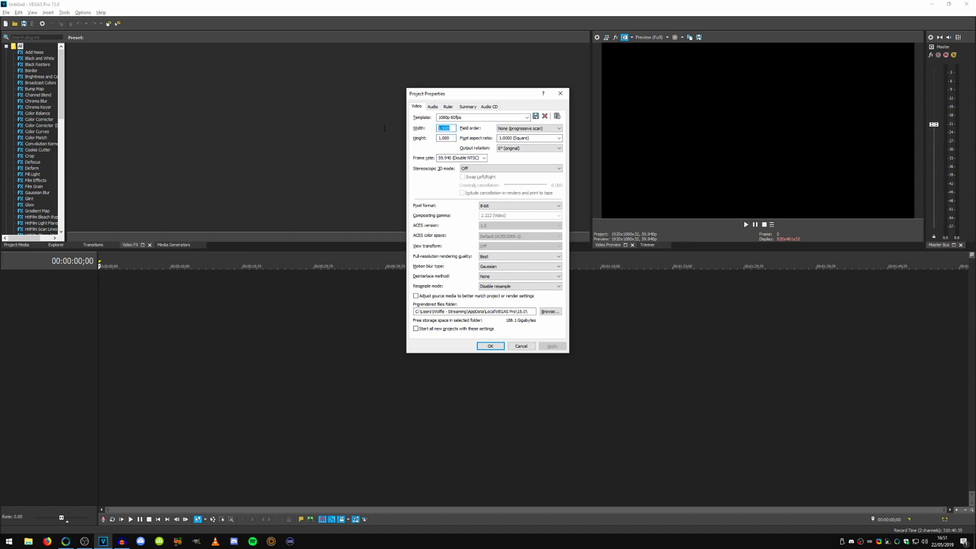
click(448, 138)
double_click(449, 127)
double_click(447, 136)
click(454, 138)
click(528, 128)
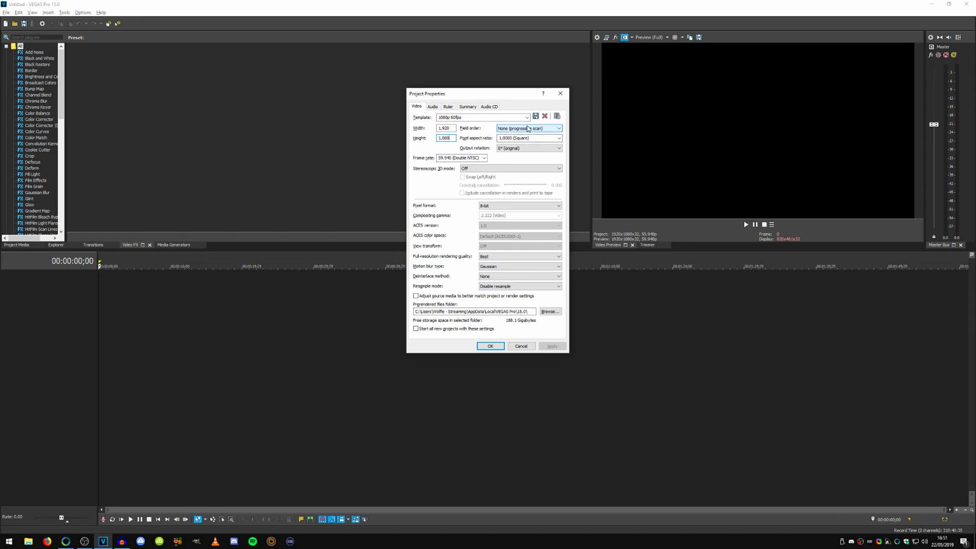
click(528, 129)
click(559, 139)
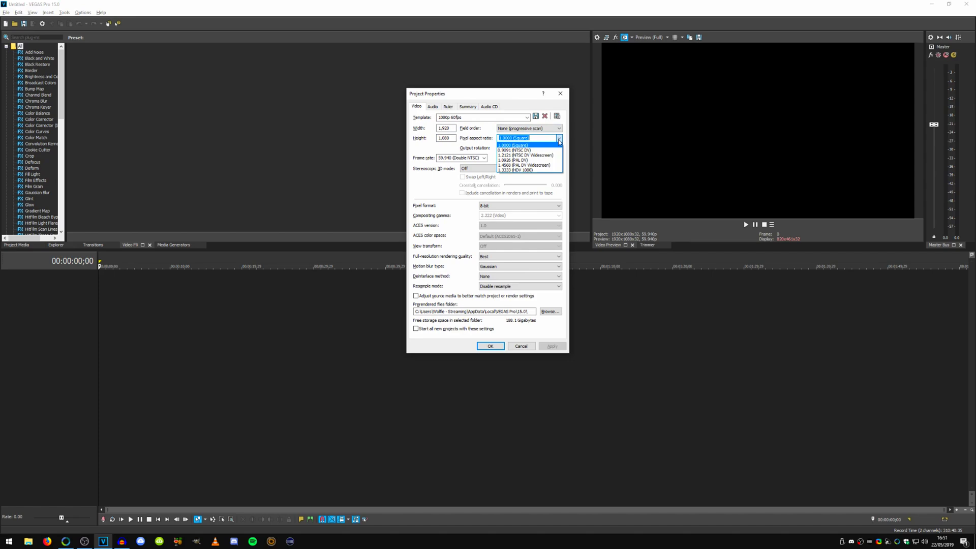
click(559, 141)
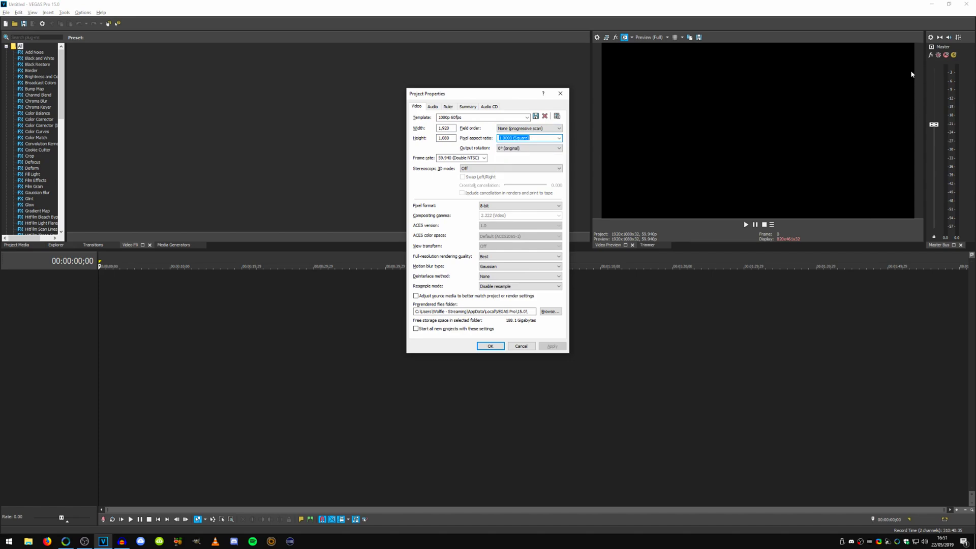
- Review the available options for output rotation, stereoscopic 3D mode and pixel format
click(512, 150)
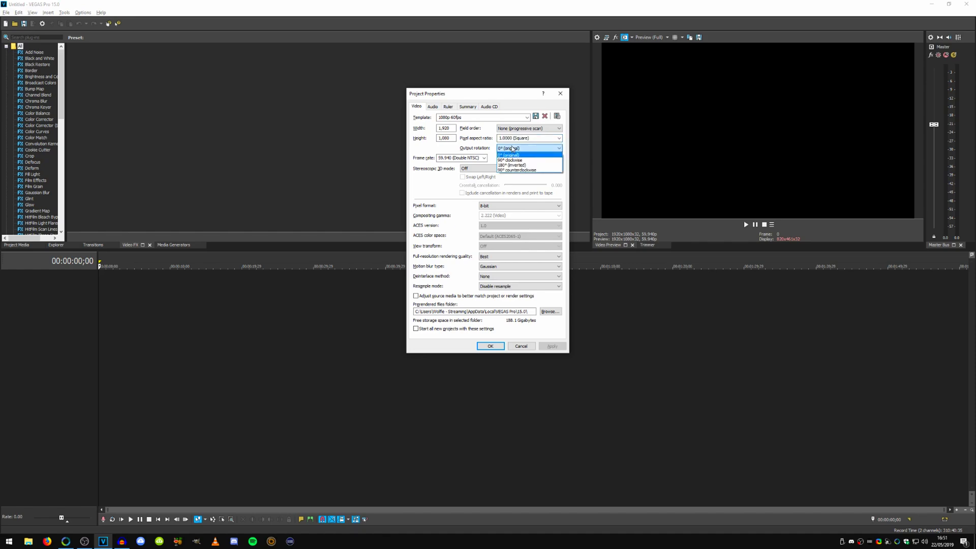
click(512, 148)
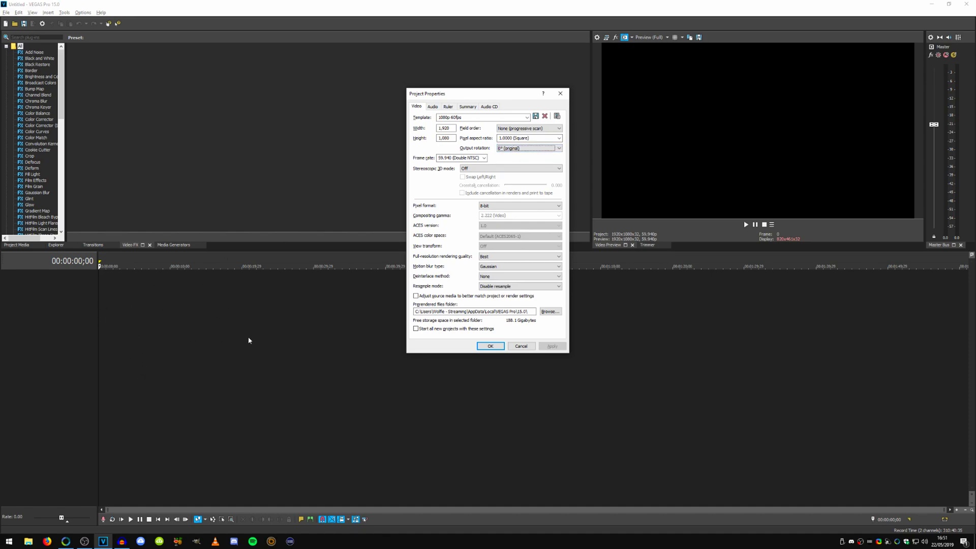
click(480, 169)
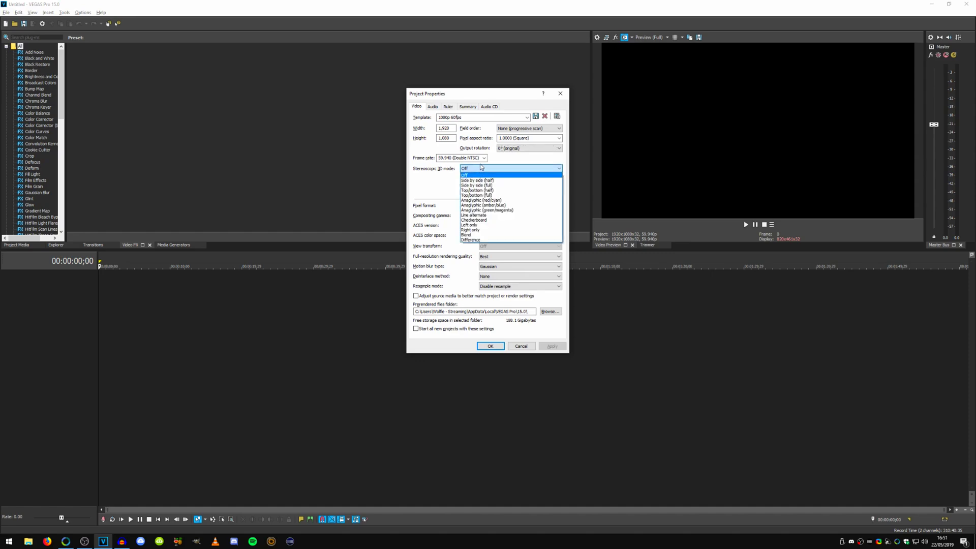
click(479, 168)
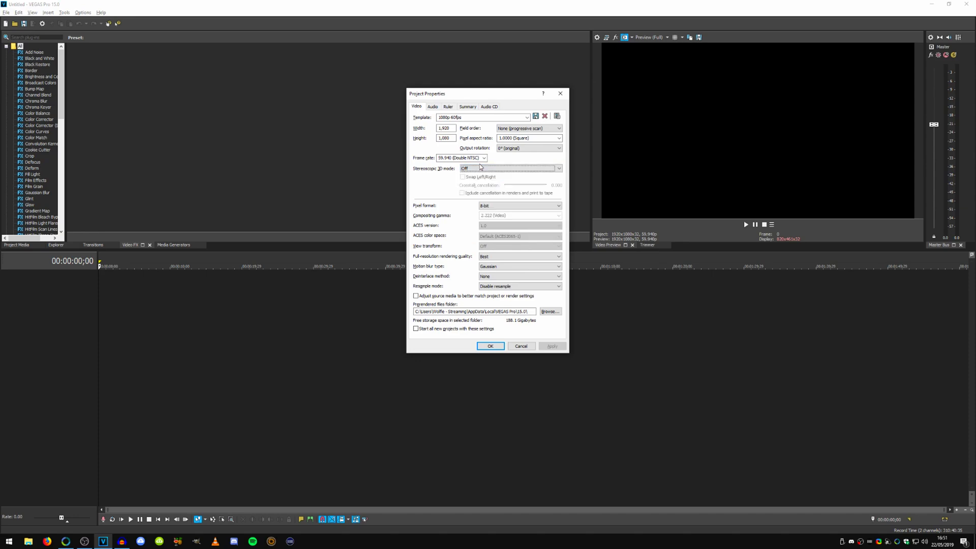
click(493, 207)
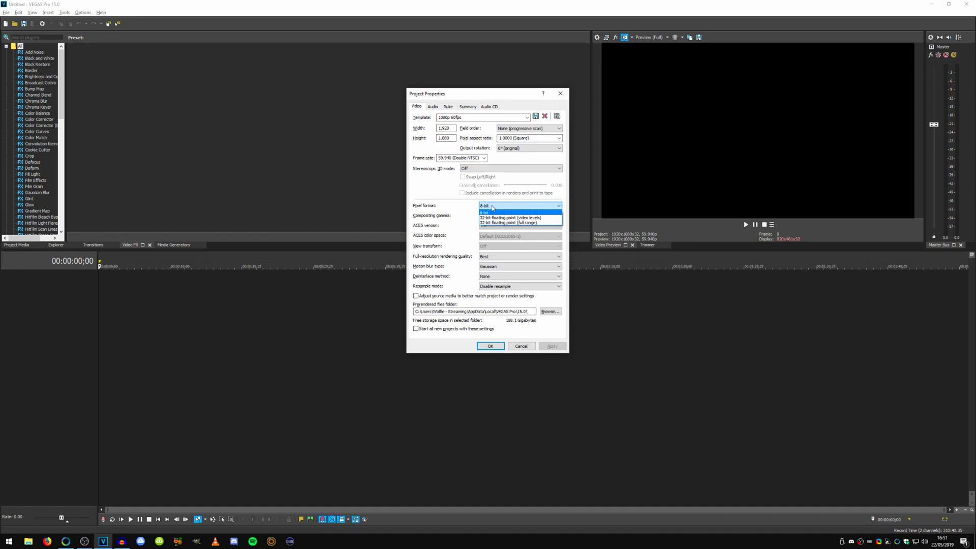
click(492, 208)
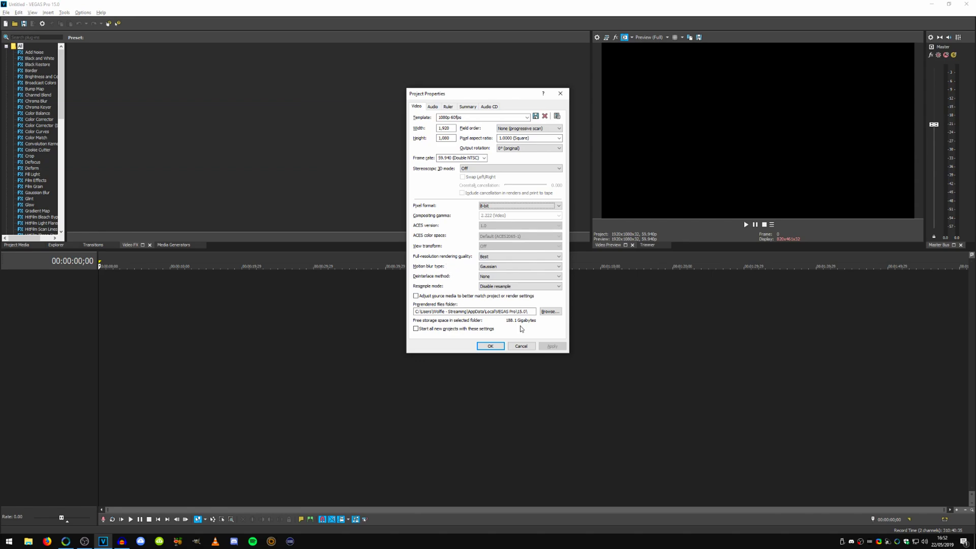
- Cancel the project properties and look through the quality options of the video preview
click(521, 345)
click(644, 37)
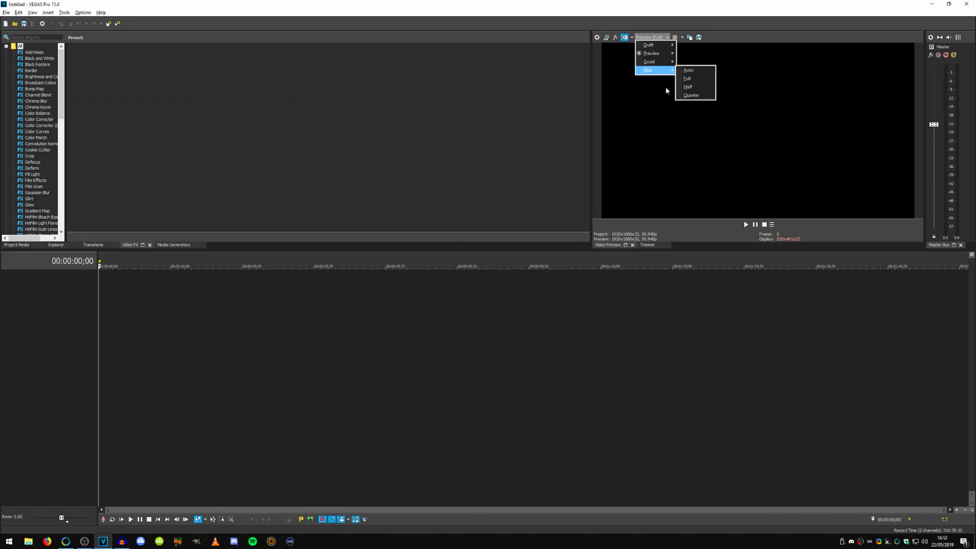
click(557, 94)
- Reopen the project properties and review the full-resolution rendering quality, motion blur type and deinterlace method options
key(alt+Return)
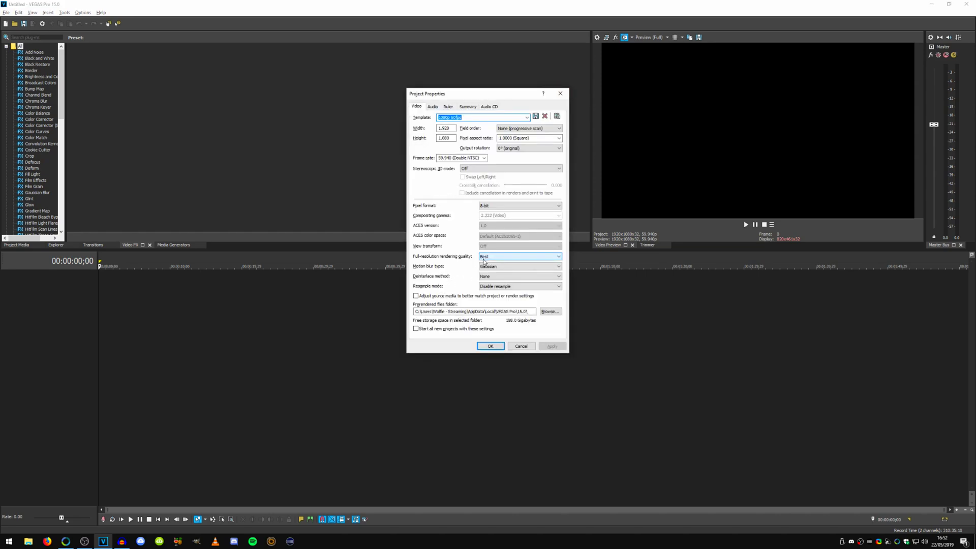
click(485, 258)
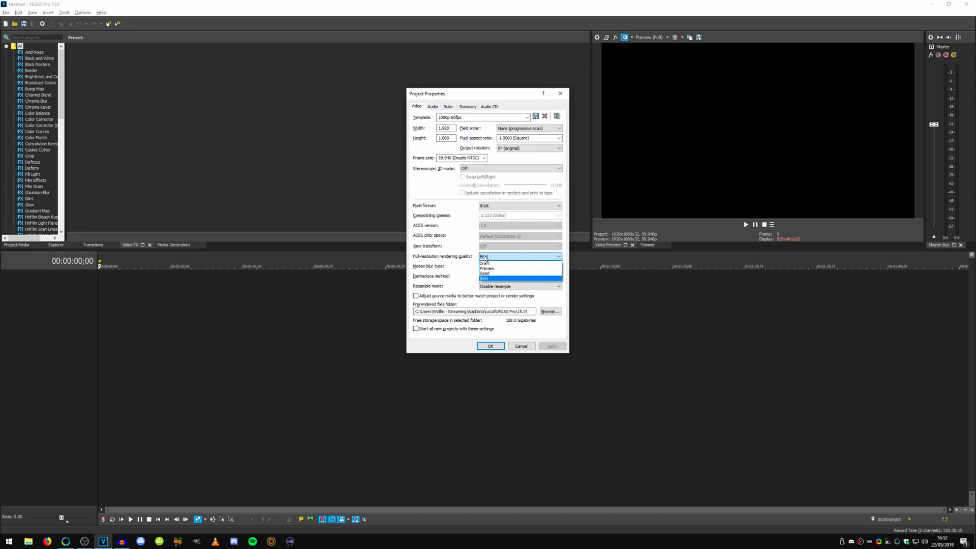
click(485, 258)
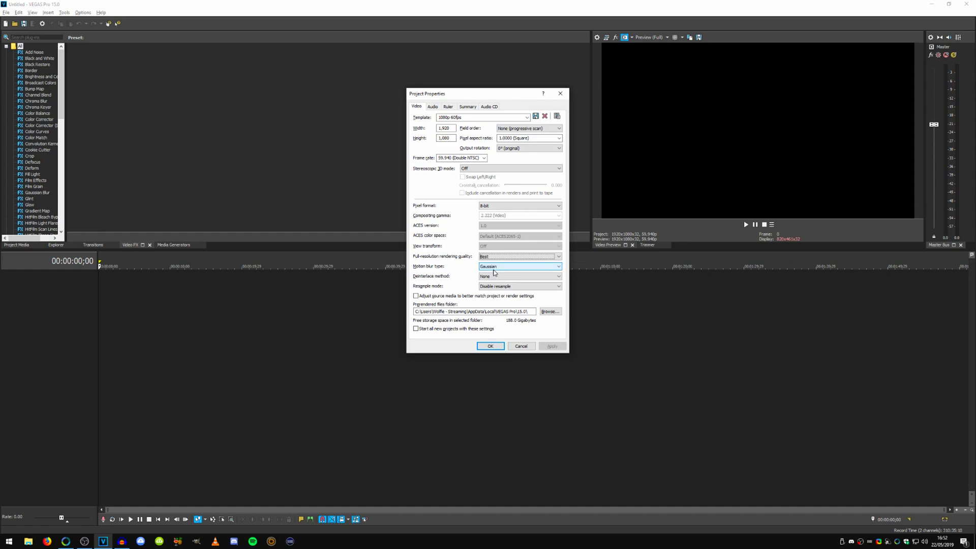
click(490, 268)
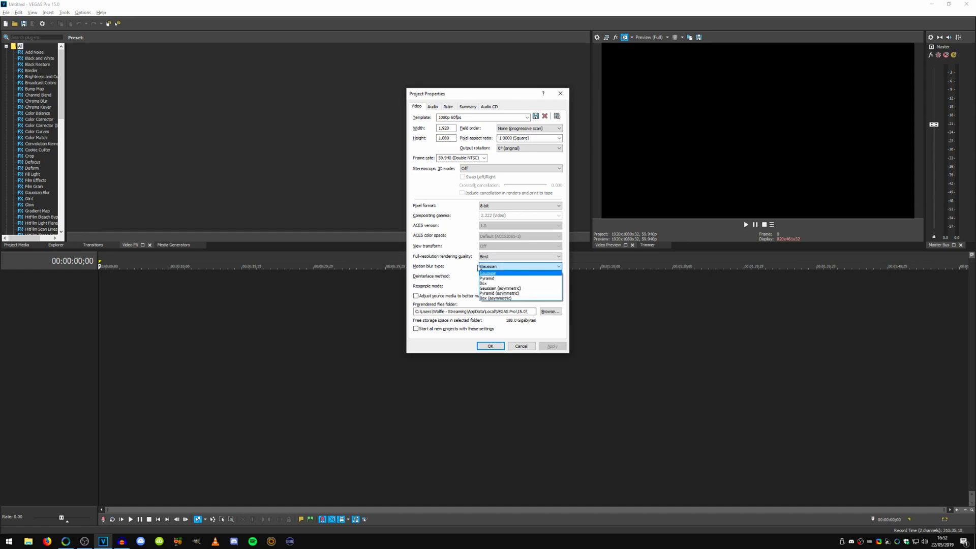
click(450, 264)
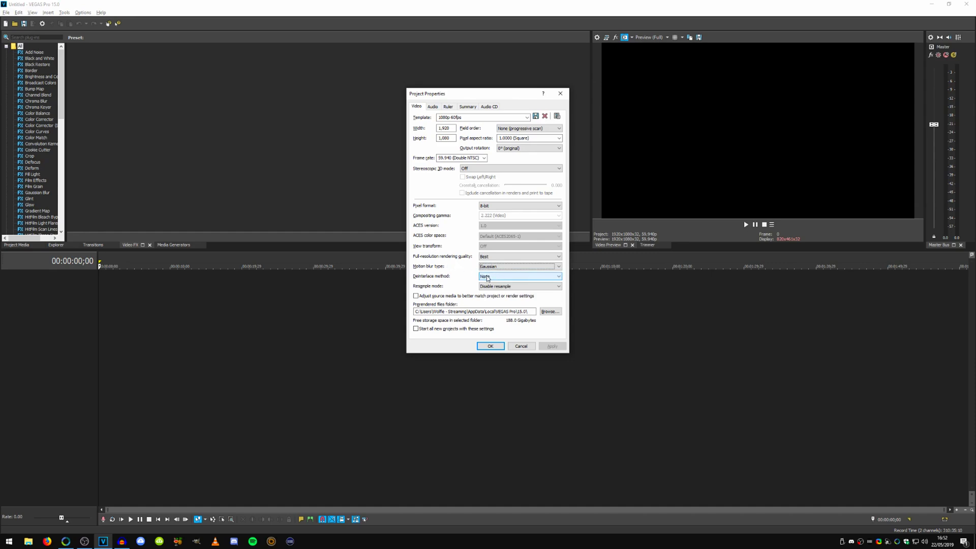
click(487, 278)
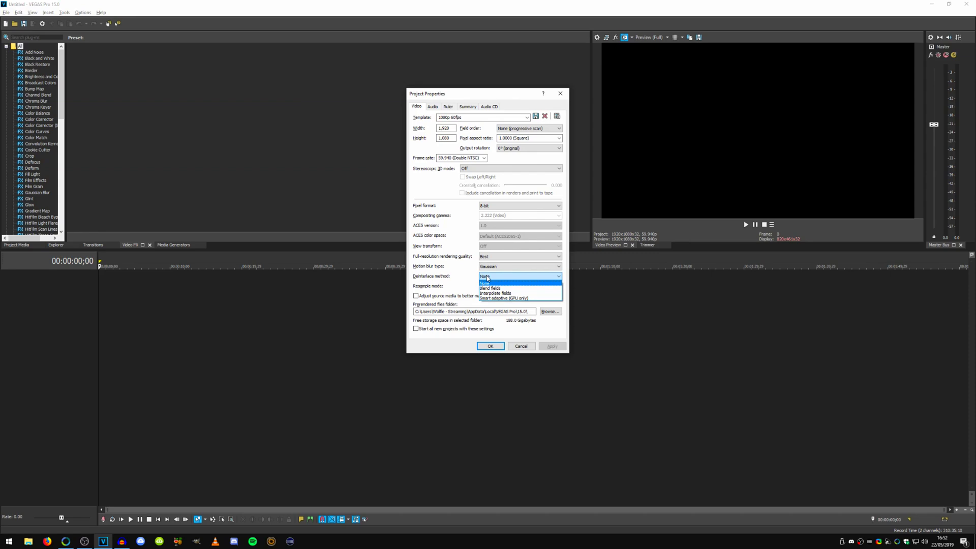
click(486, 277)
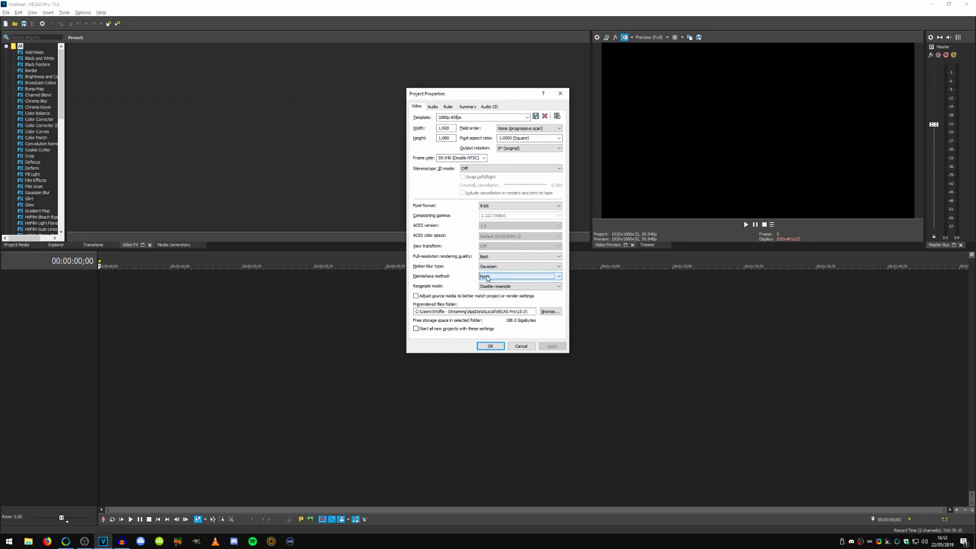
- Choose Disable resample as the resample mode and make all new projects start with these settings
click(487, 286)
click(486, 301)
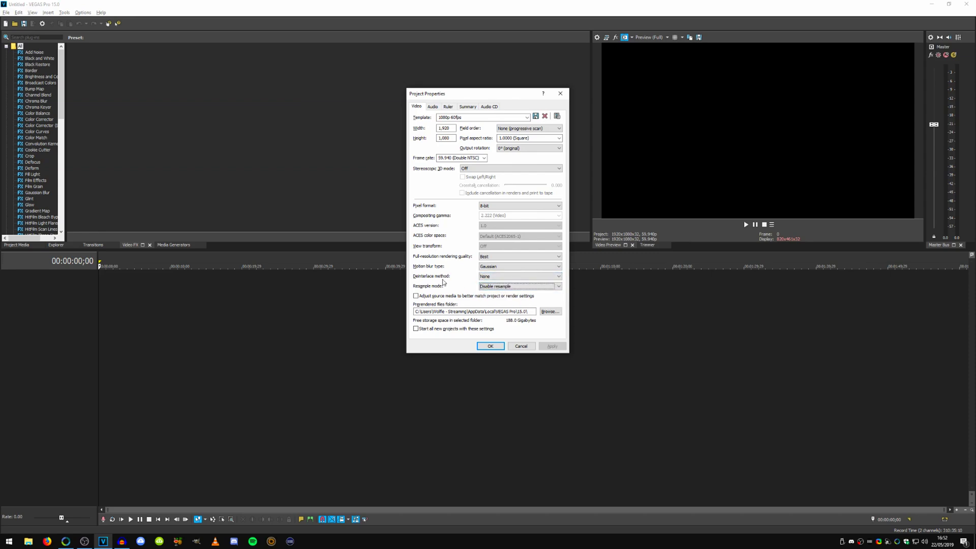
click(418, 329)
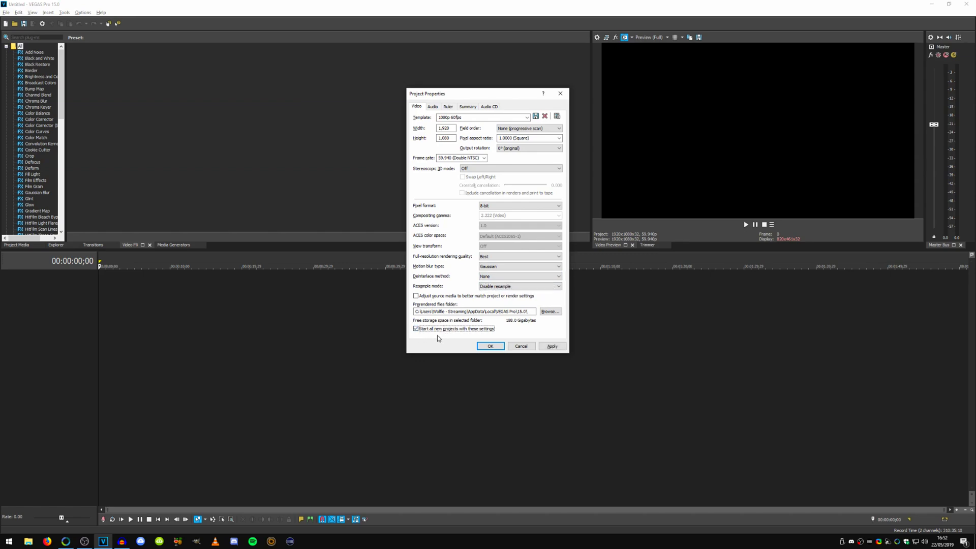
- Show the project's audio properties and review the available sample rates
click(433, 107)
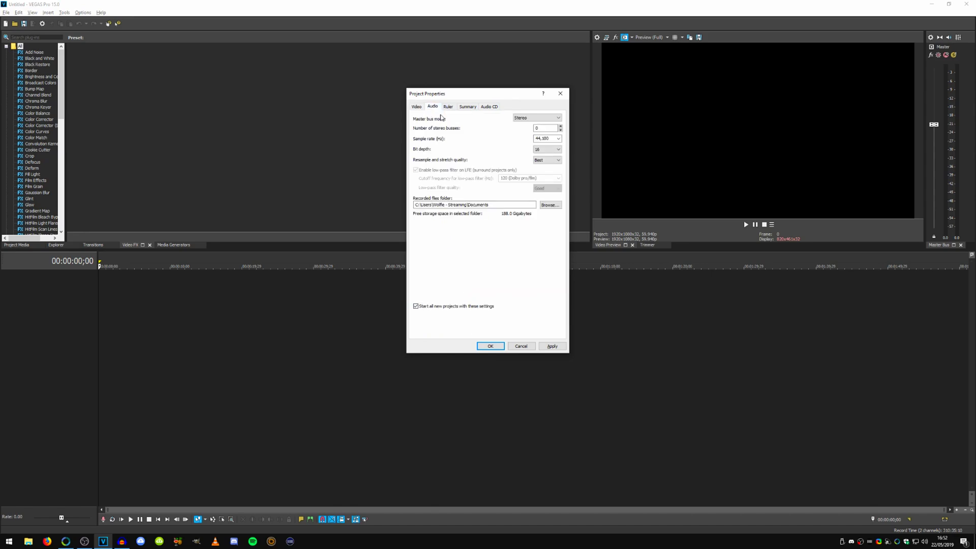
click(558, 139)
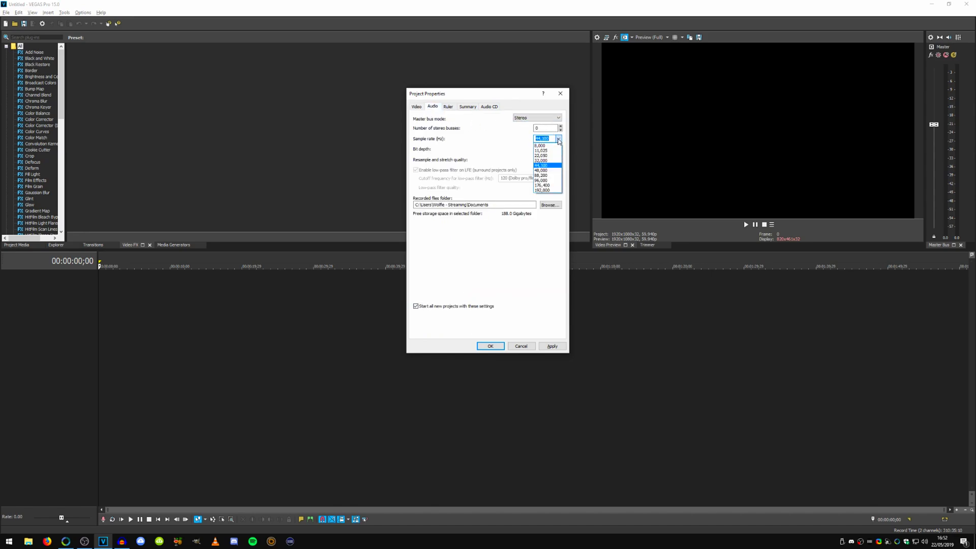
click(558, 139)
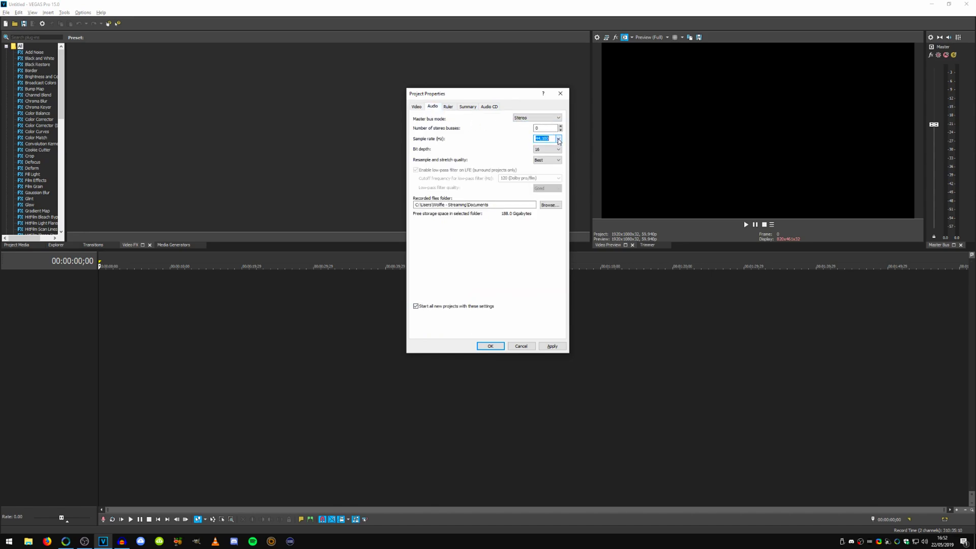
- Switch to OBS and check the sample rate in its audio settings, leaving them without saving changes
click(83, 542)
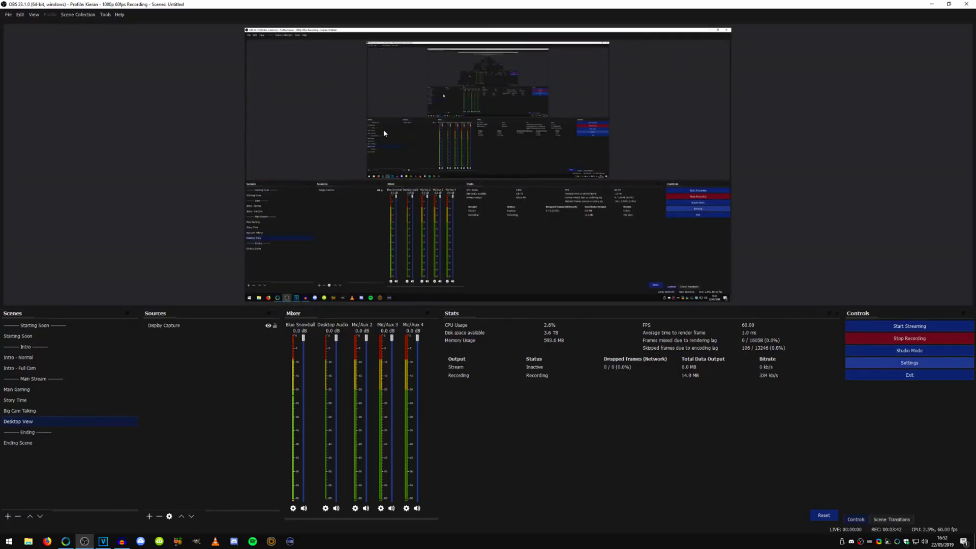
click(909, 362)
click(327, 197)
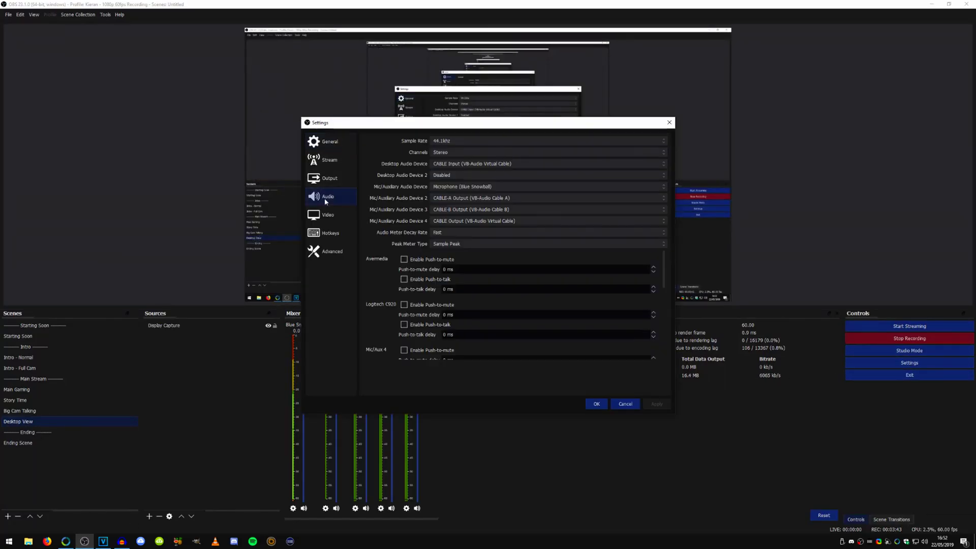
click(508, 137)
click(509, 136)
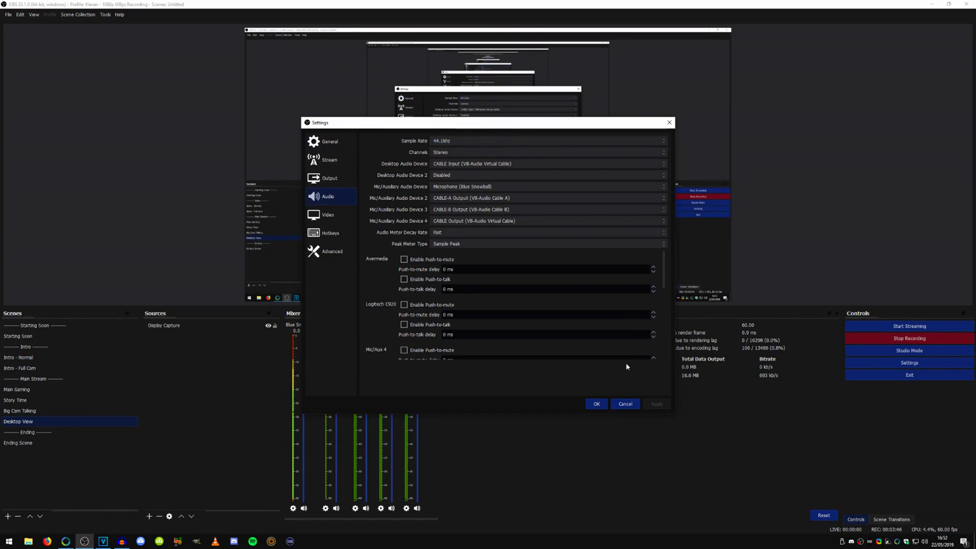
click(630, 405)
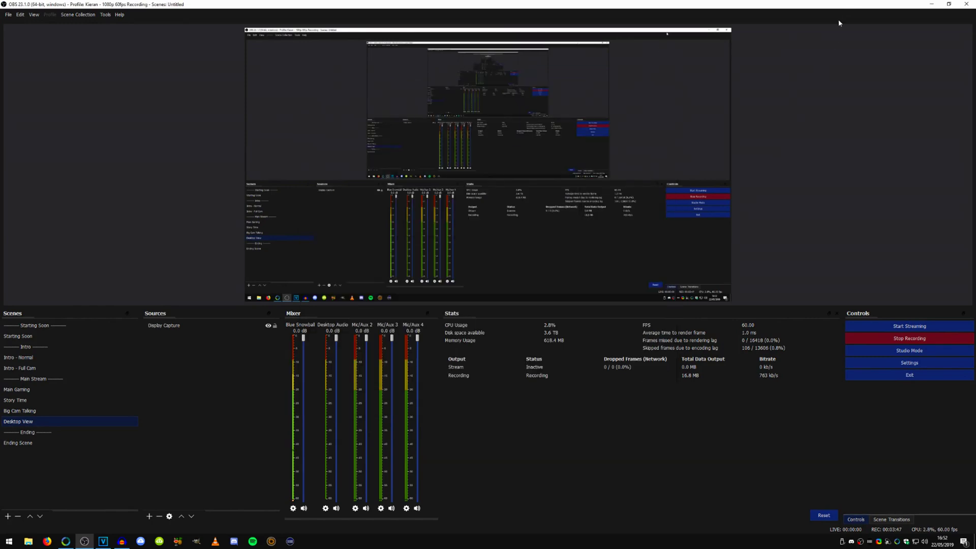
- Return to VEGAS Pro and compare the project's audio sample rate options with the OBS setting
click(931, 4)
click(560, 137)
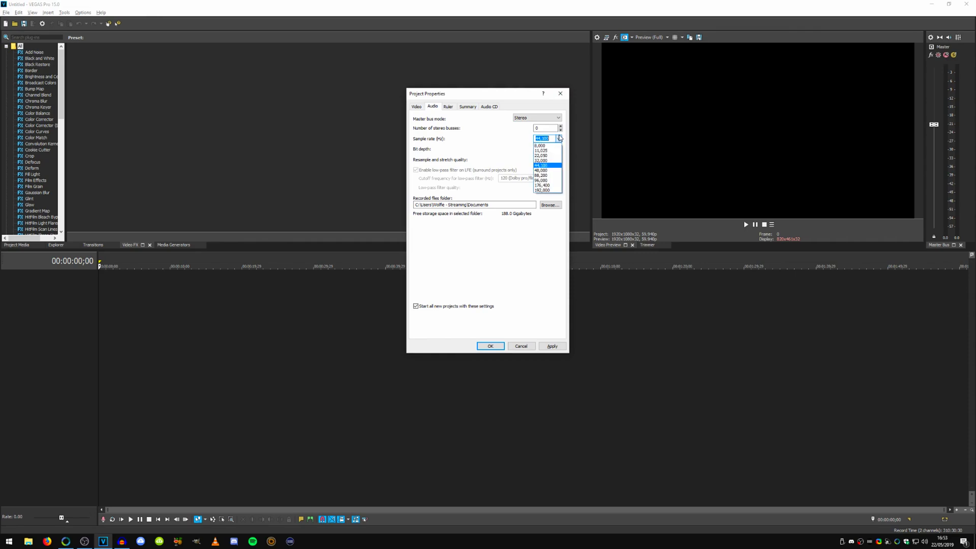
click(560, 137)
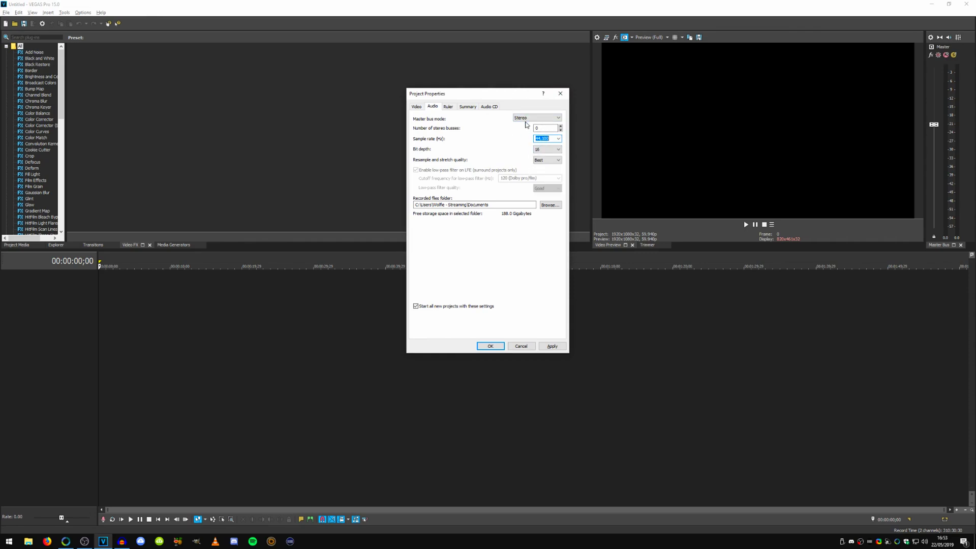
- Review the resample and stretch quality options, return to the project's video properties, and close the properties without applying anything
click(546, 163)
click(546, 162)
click(423, 107)
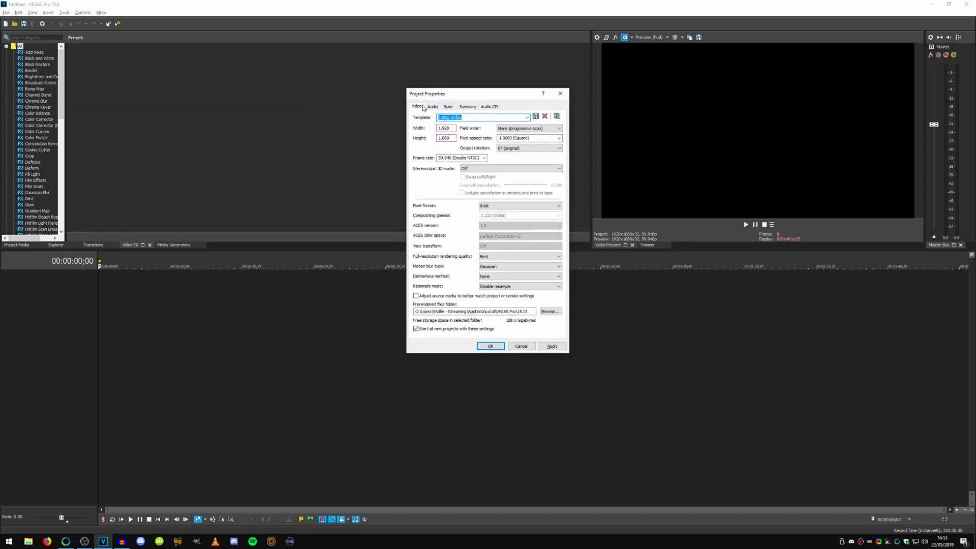
click(517, 348)
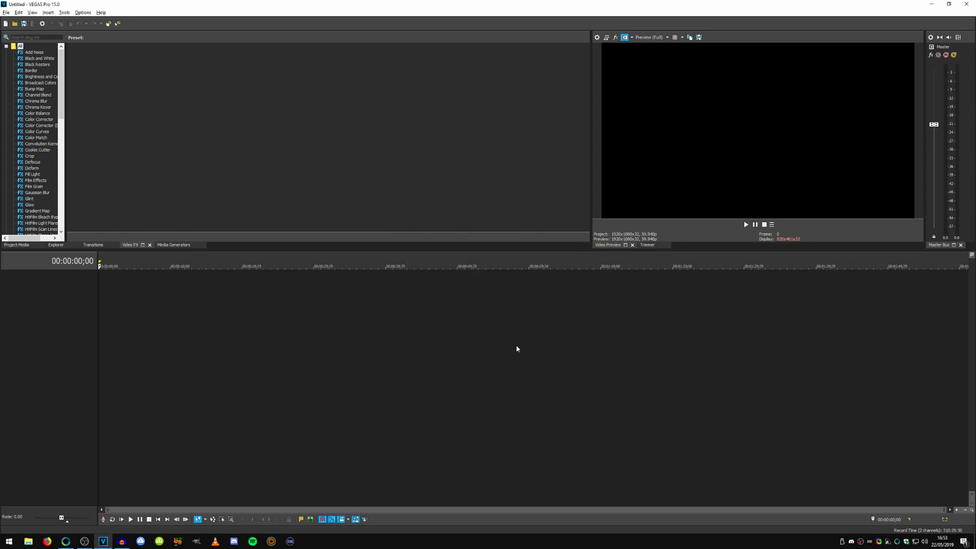
- Browse in File Explorer to the OBS Recordings folder on the 4TB External (D:) drive and add a gameplay recording to the timeline
click(28, 541)
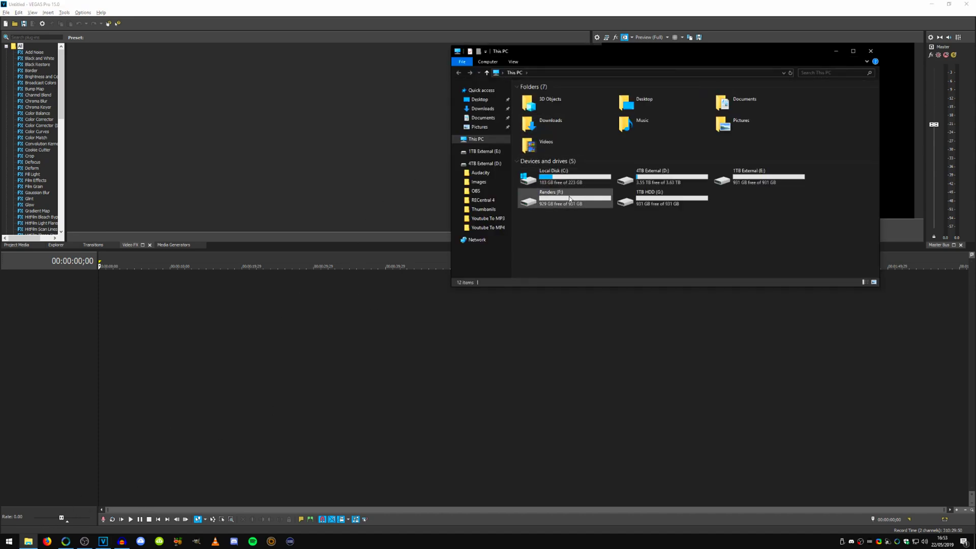
double_click(666, 181)
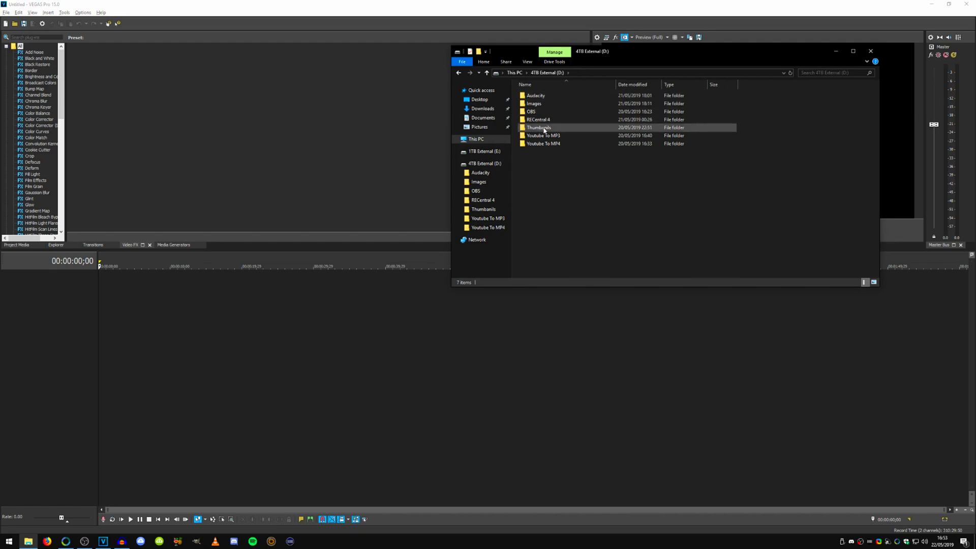
double_click(531, 111)
double_click(553, 94)
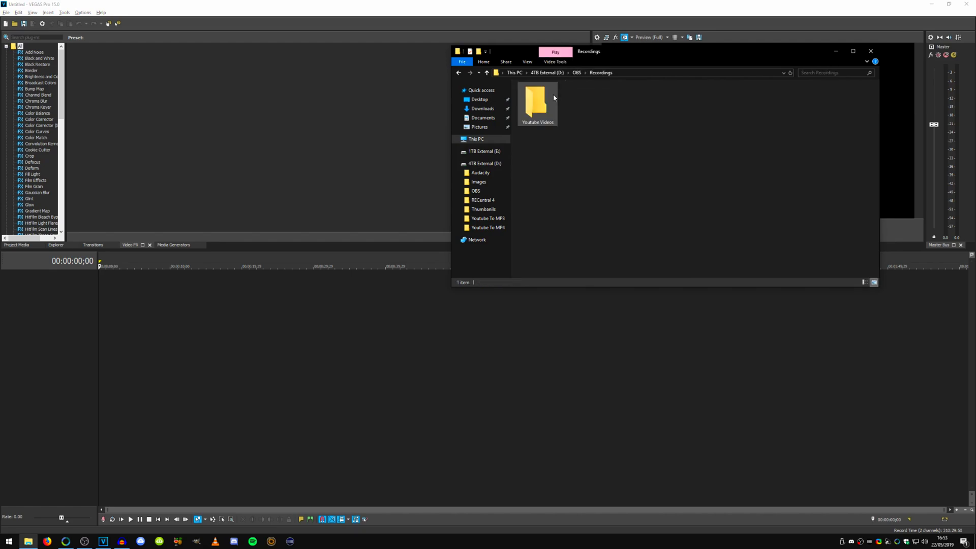
drag(553, 93, 527, 447)
- Split the recording at two points, the second at 00:40:24;00, and delete the parts before and after the middle section
key(s)
click(599, 443)
key(s)
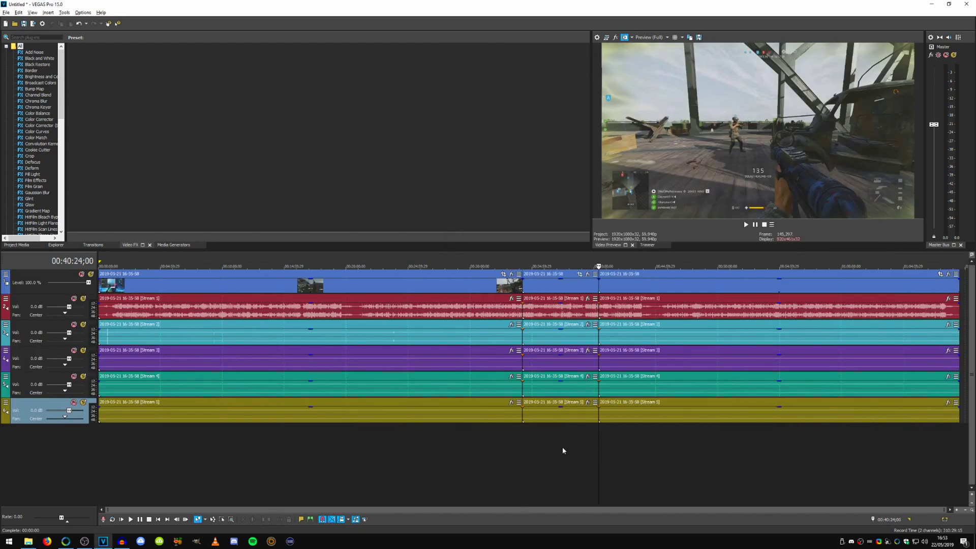
click(601, 421)
key(Delete)
click(402, 407)
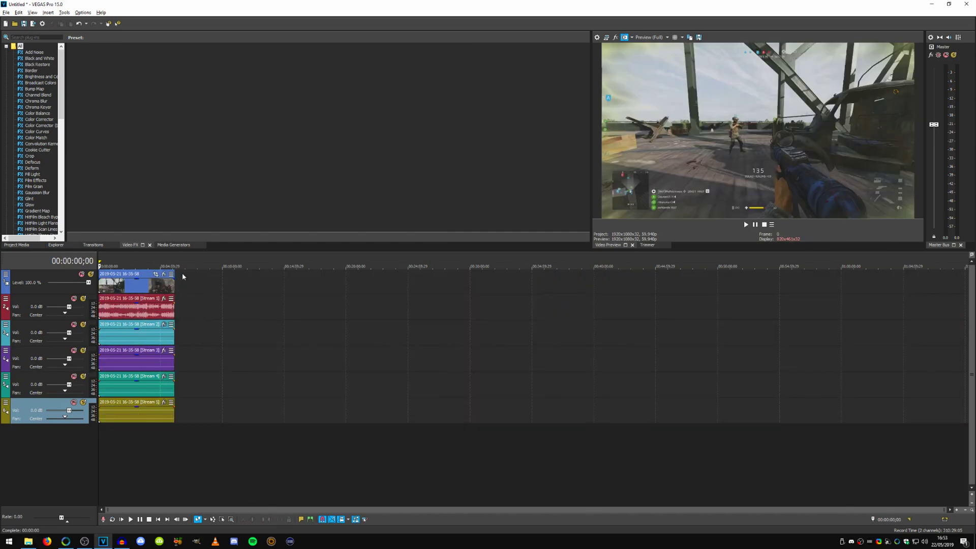
- Trim the remaining clip's end back to about 00:01:36 and place the cursor inside it at about 00:01:10
drag(174, 283, 116, 291)
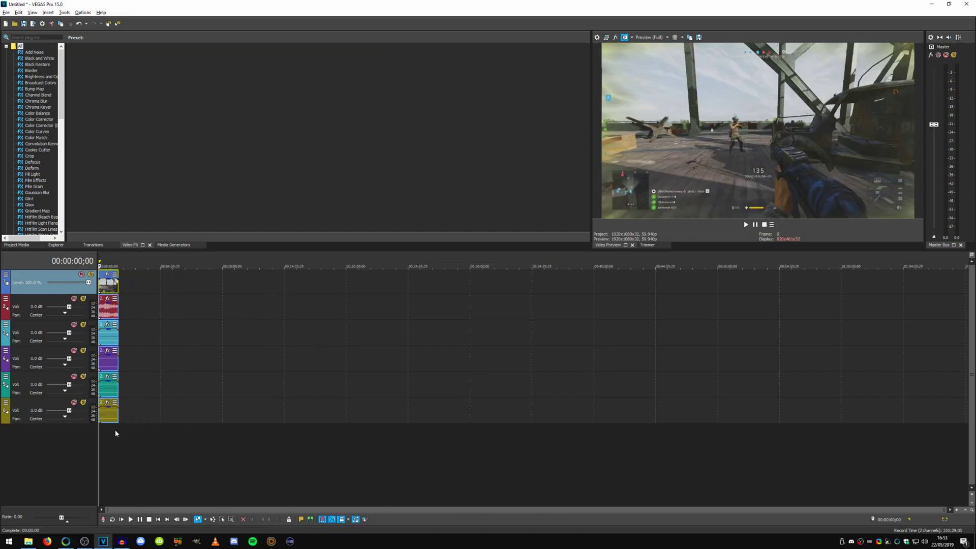
click(118, 436)
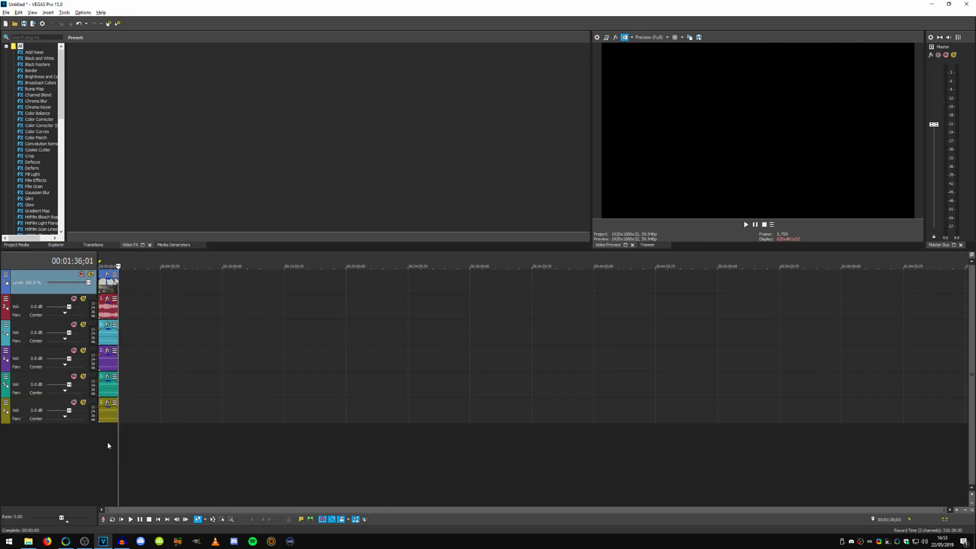
click(112, 441)
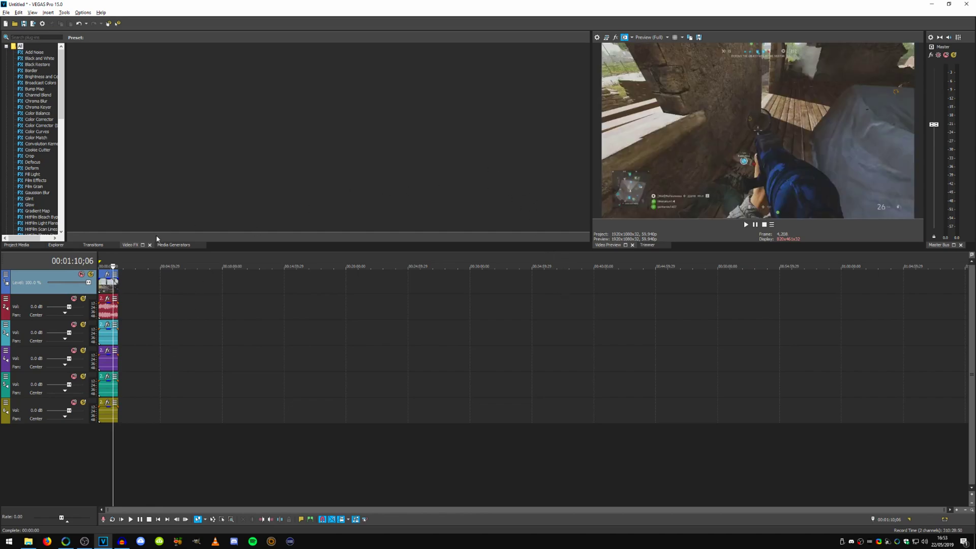
- Search the video effects for "color cor" and apply the default Color Corrector (Secondary) preset to the gameplay clip
click(34, 37)
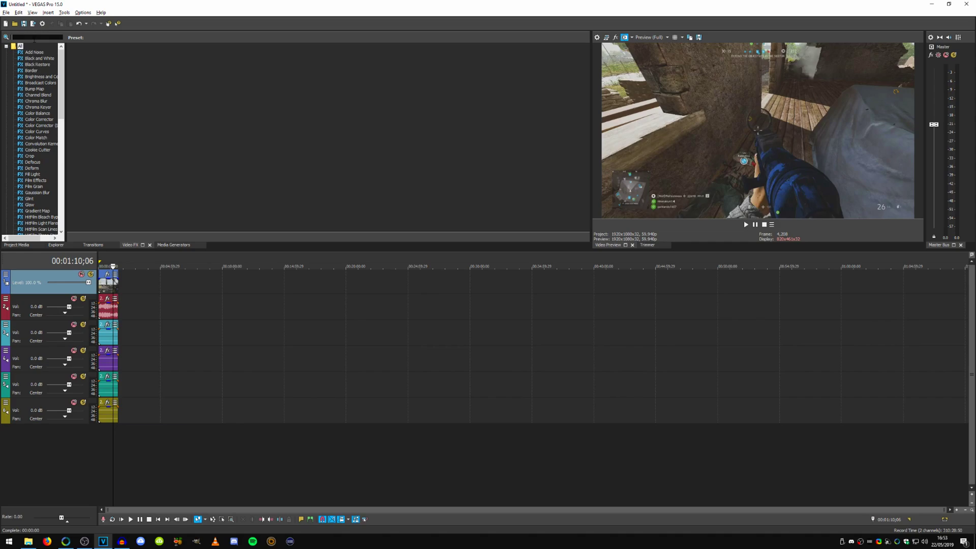
text(color)
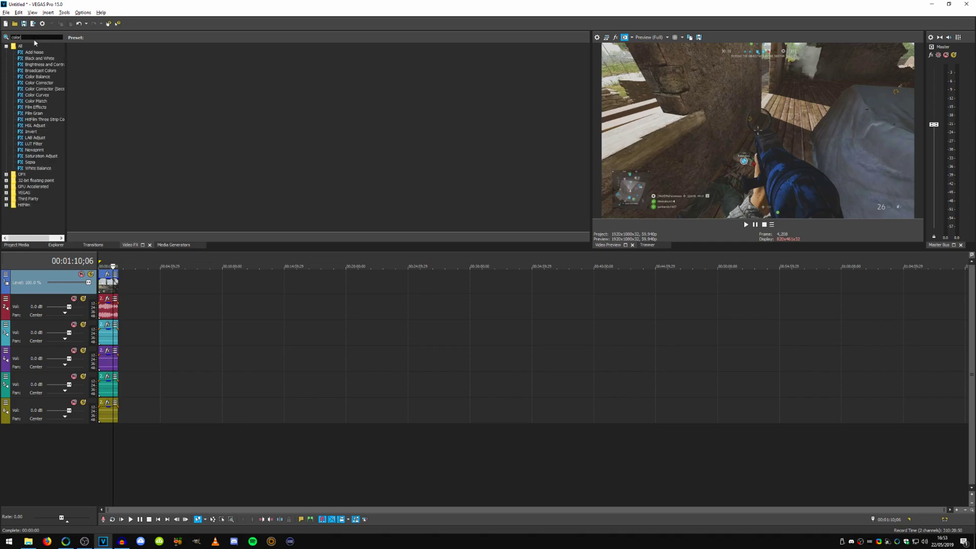
text( cor)
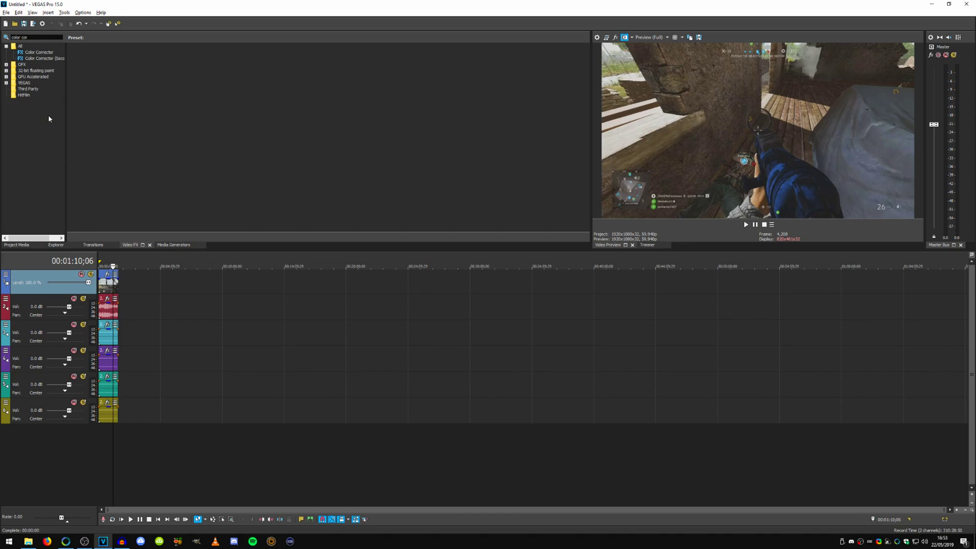
click(44, 58)
drag(92, 66, 109, 284)
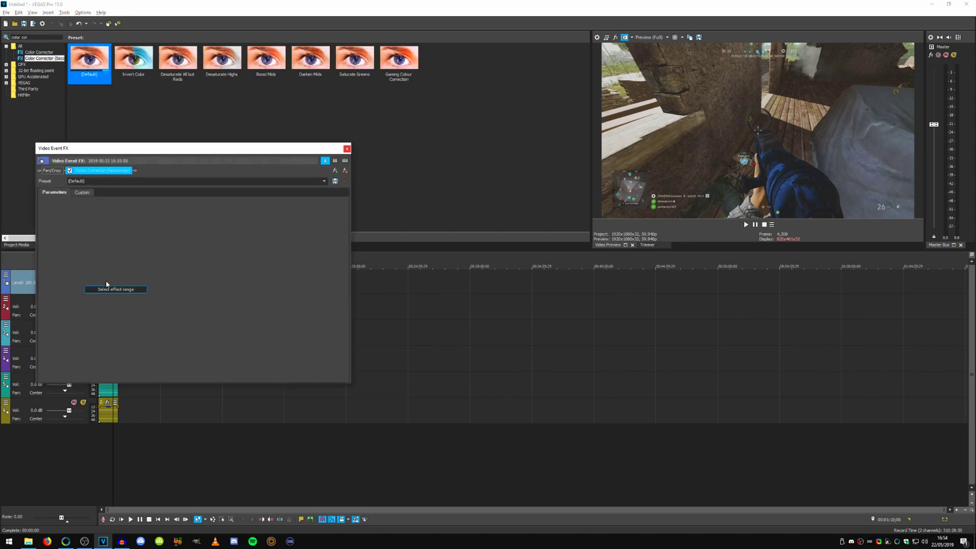
- Choose the Gaming Colour Correction preset for the clip's Color Corrector (Secondary) effect and close the effect settings
drag(171, 146, 357, 160)
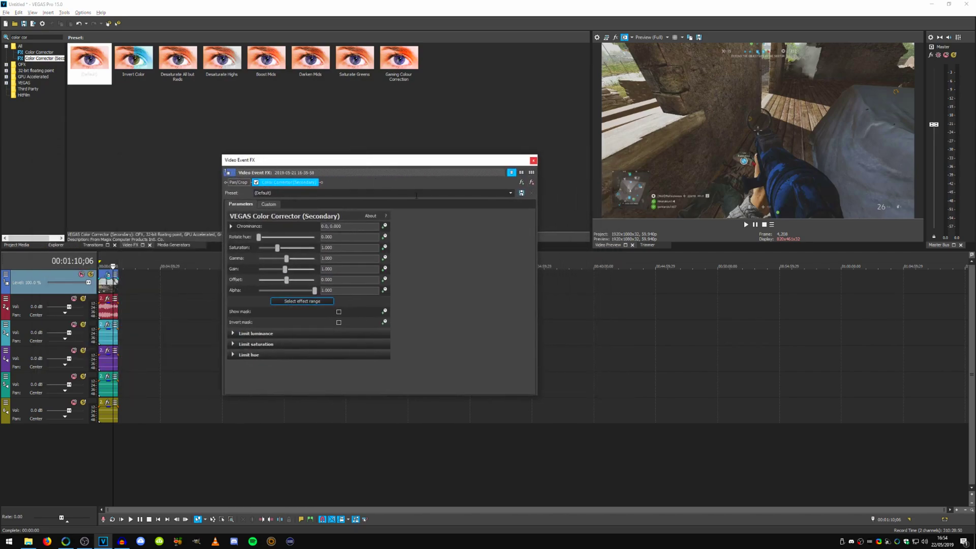
click(510, 194)
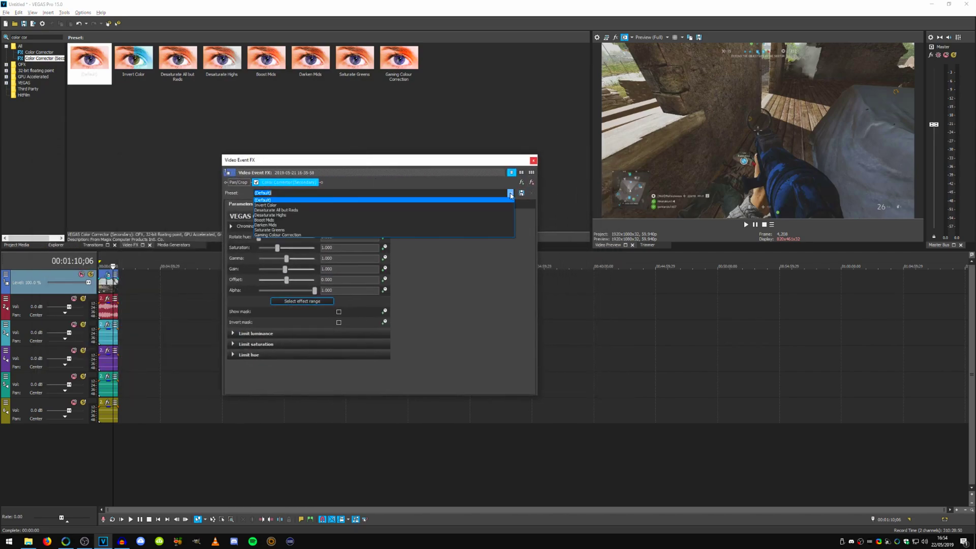
click(321, 235)
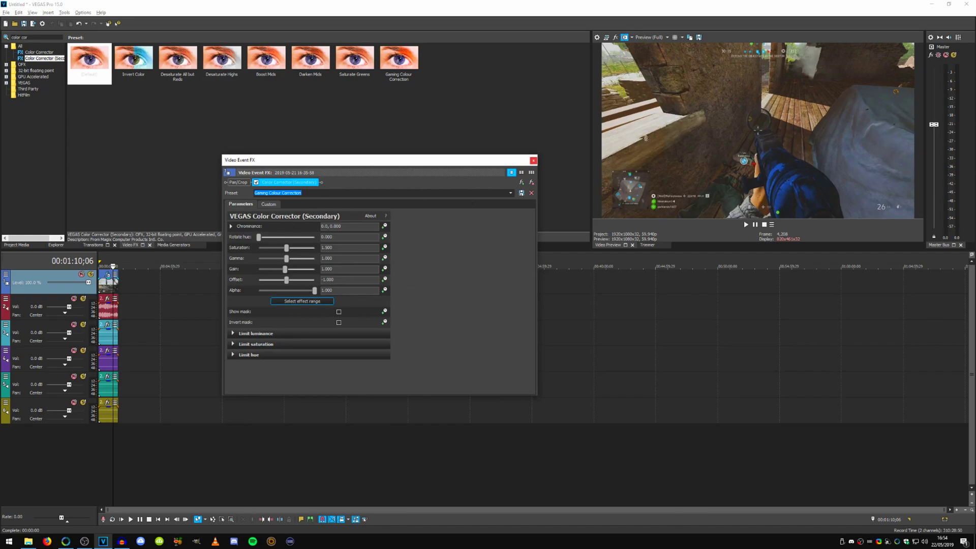
click(533, 160)
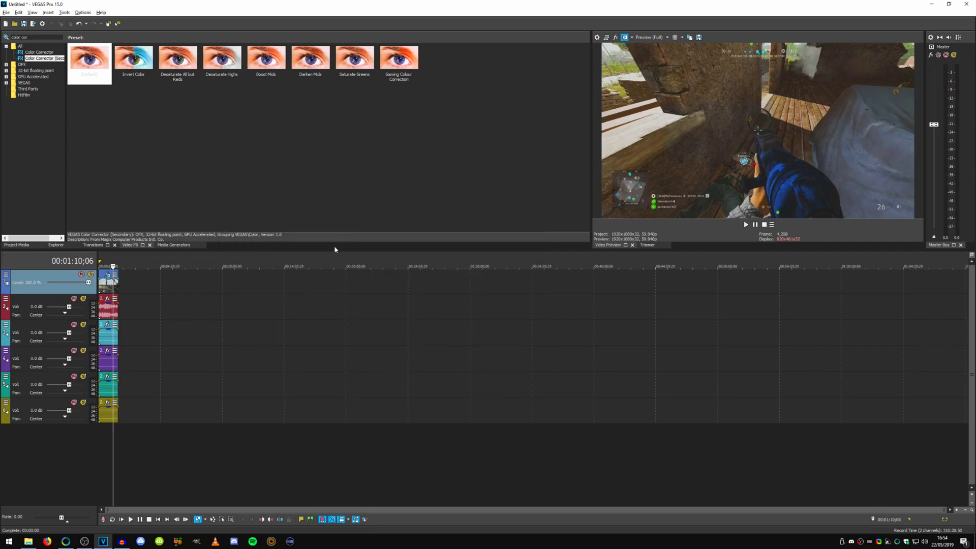
- Preview the colour-corrected clip at about 00:00:42 and check it in the full-screen preview before returning to the timeline
click(107, 432)
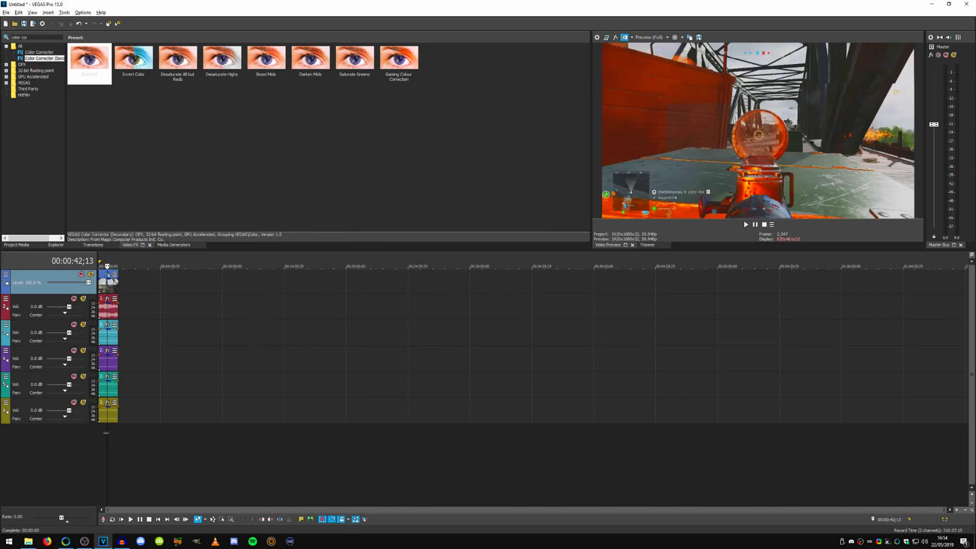
click(607, 37)
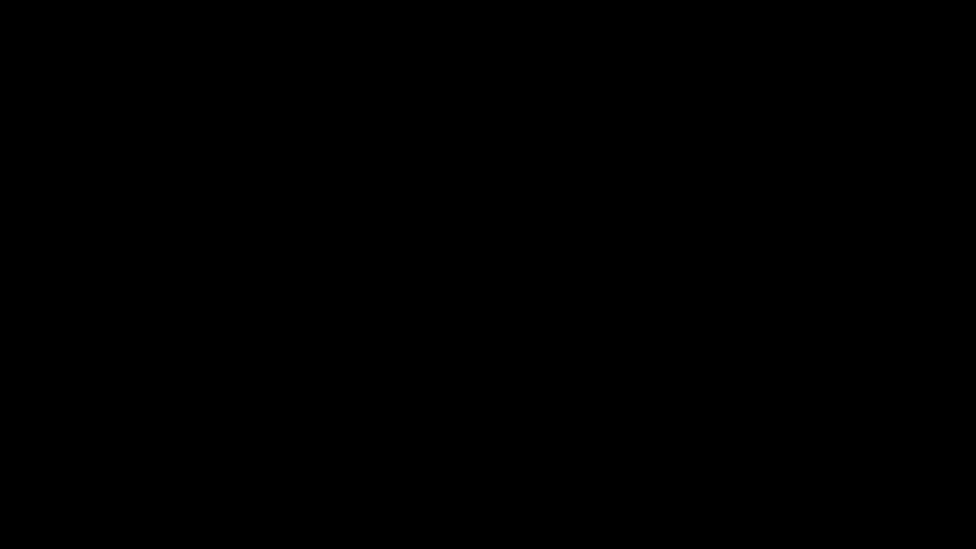
key(Escape)
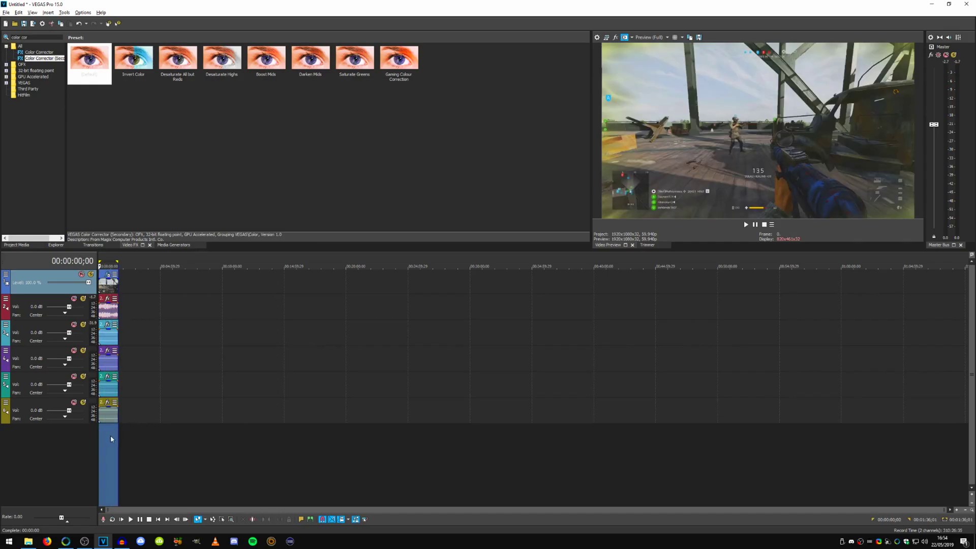
- Open Render As and compare the 1080p 60fps YouTube and 1440p 60fps YouTube templates, leaving the 1440p one selected
click(4, 12)
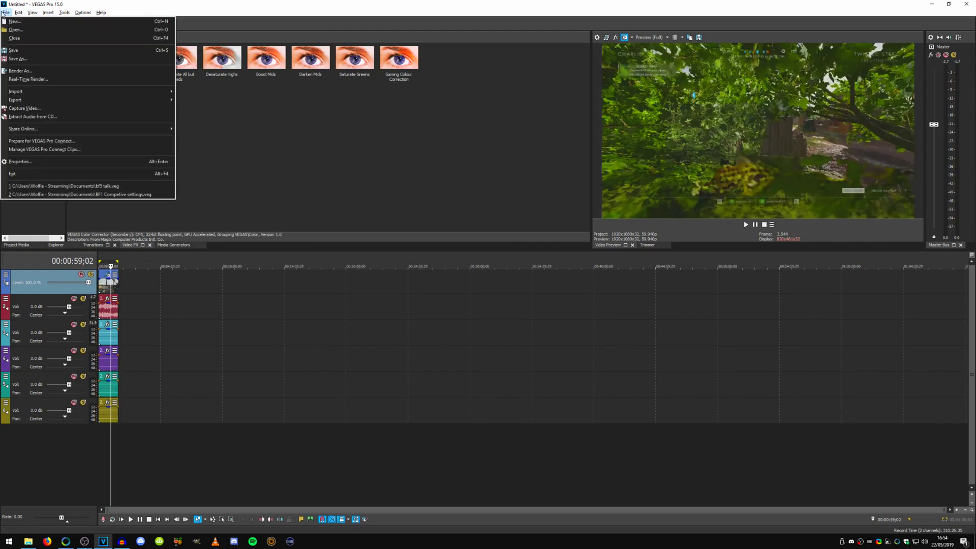
click(20, 71)
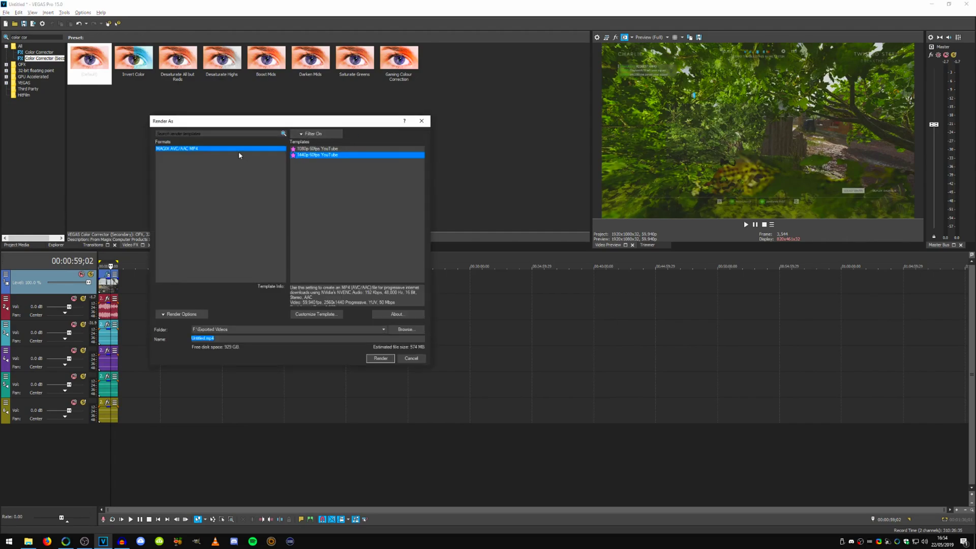
click(313, 133)
click(313, 134)
click(311, 149)
click(312, 156)
click(314, 150)
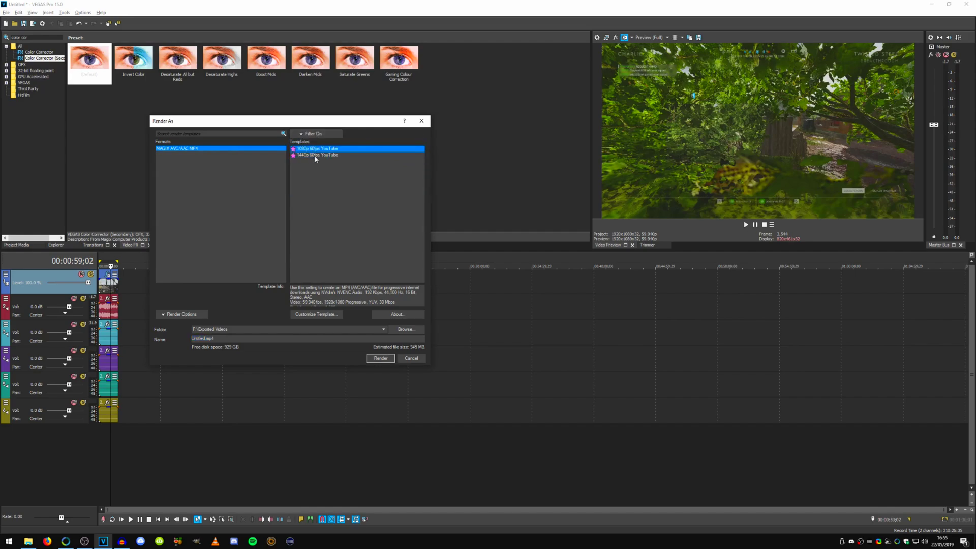
click(317, 155)
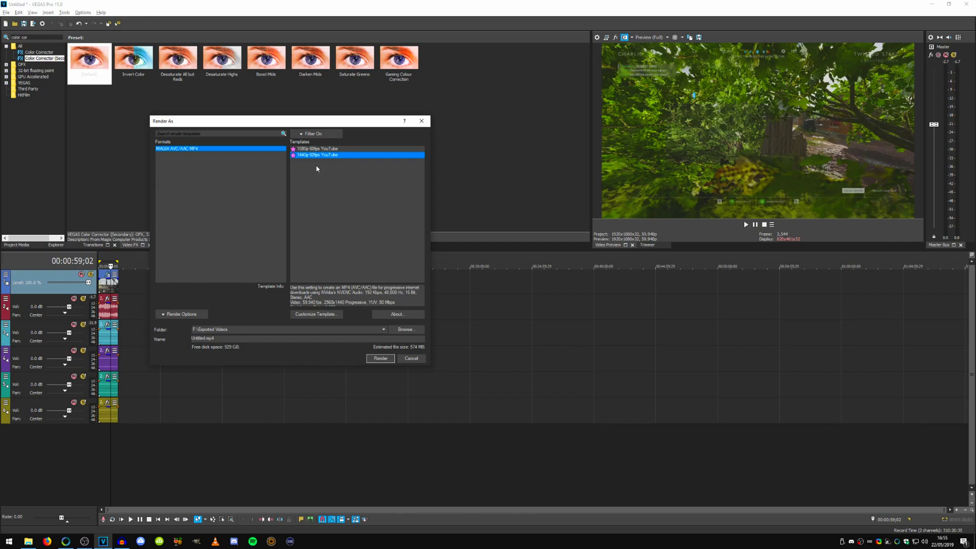
- Review the render options, including rendering the loop region only, and close Render As without rendering
click(190, 313)
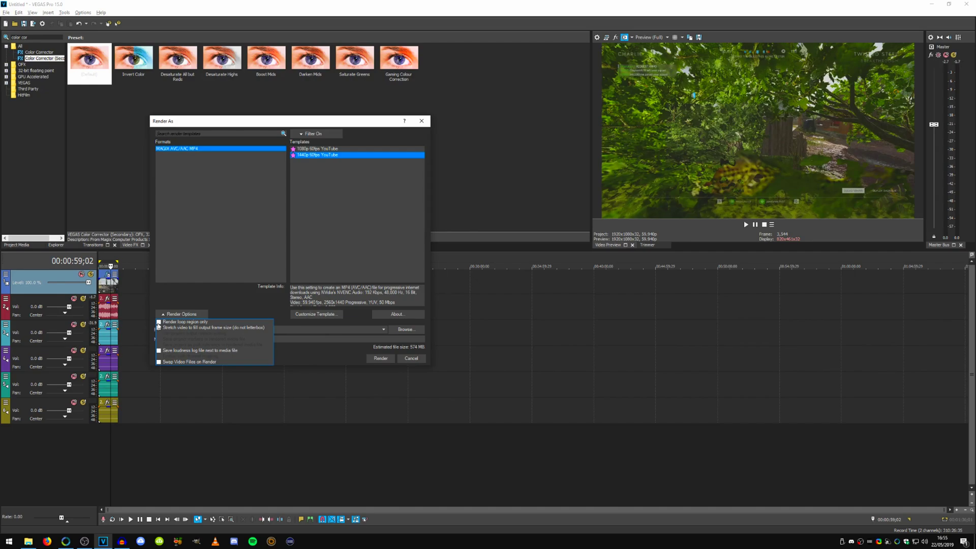
click(179, 315)
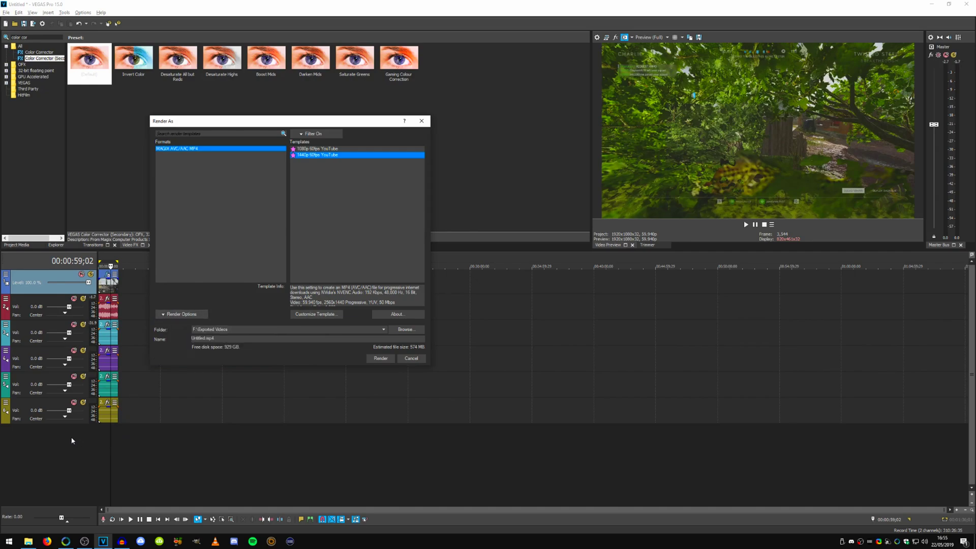
click(421, 121)
- Mark a time region about 12.5 minutes long in the empty part of the timeline and set the cursor to the clip's end
drag(255, 356, 411, 358)
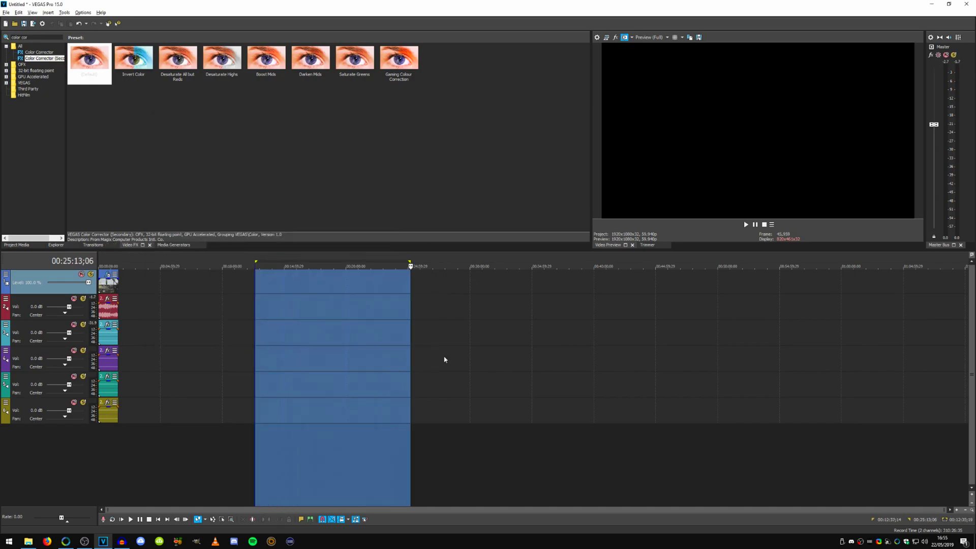
click(288, 289)
click(114, 449)
click(119, 454)
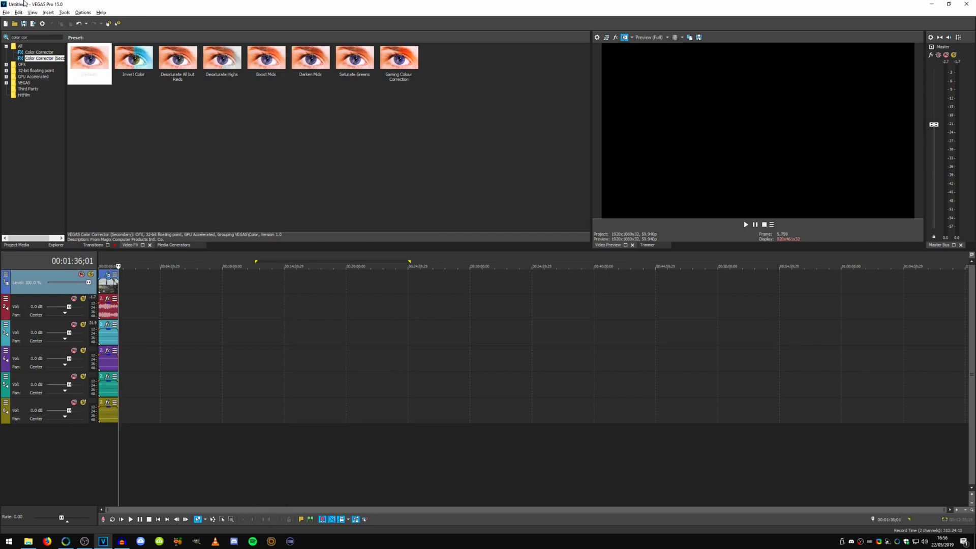
- Reopen Render As, turn off the favorites-only filter, and look through all MAGIX AVC/AAC MP4 templates
click(6, 12)
click(153, 80)
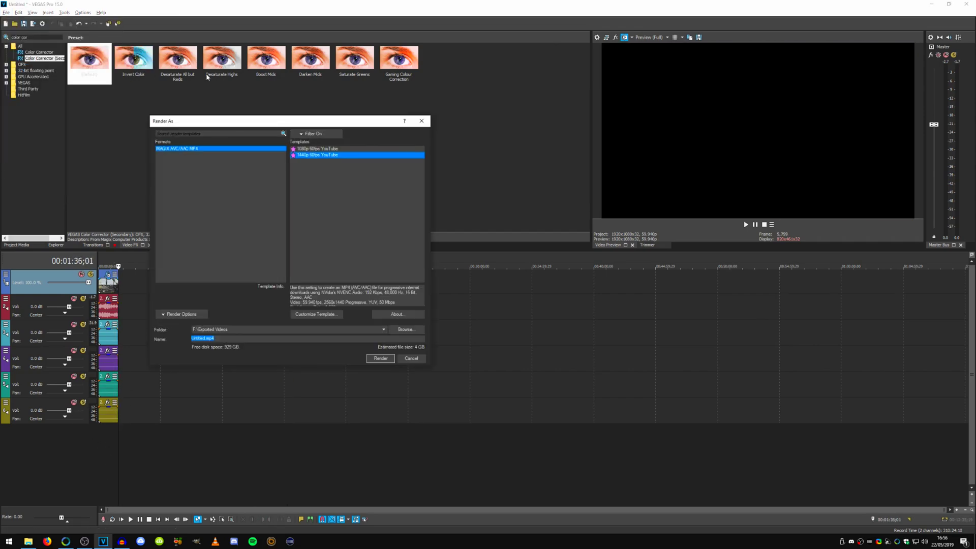
drag(304, 116, 304, 114)
click(313, 131)
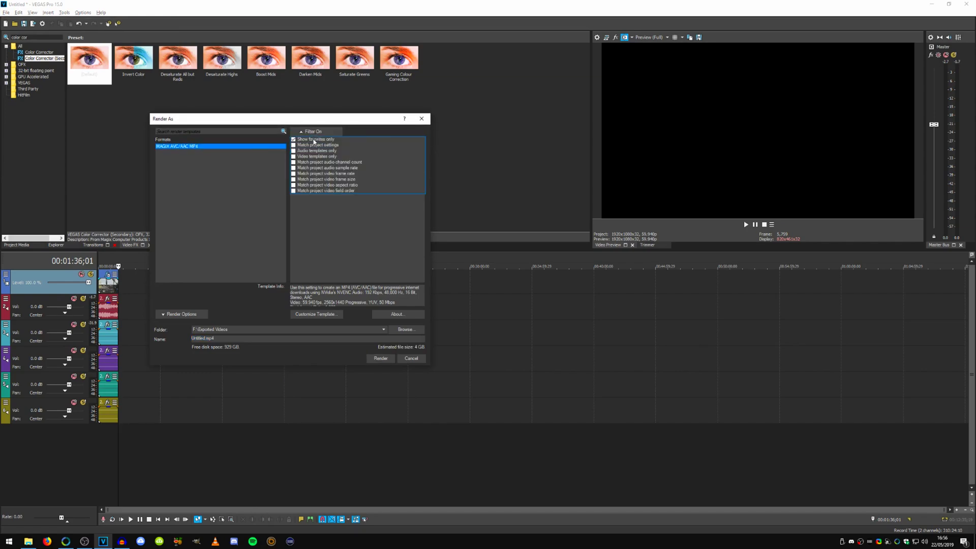
click(312, 139)
click(313, 132)
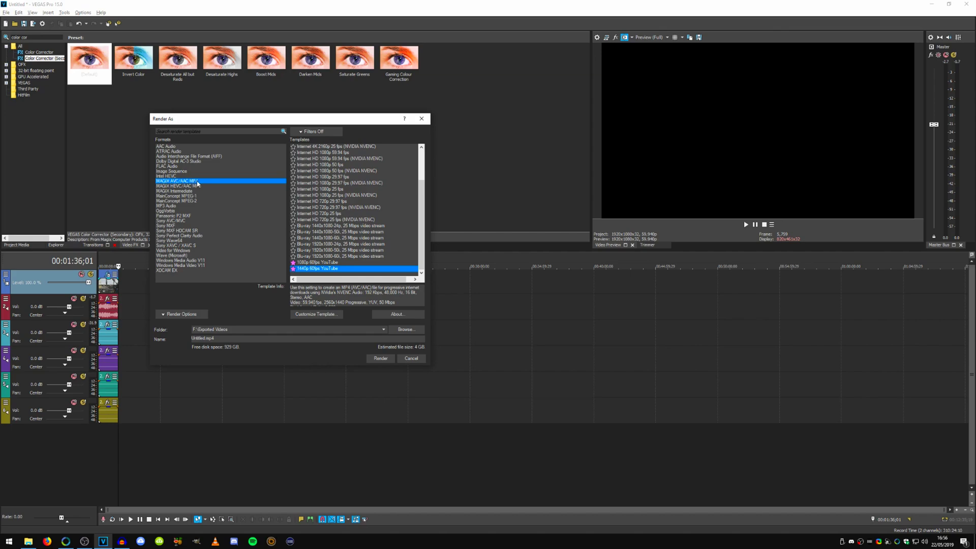
scroll(325, 244, up, 3)
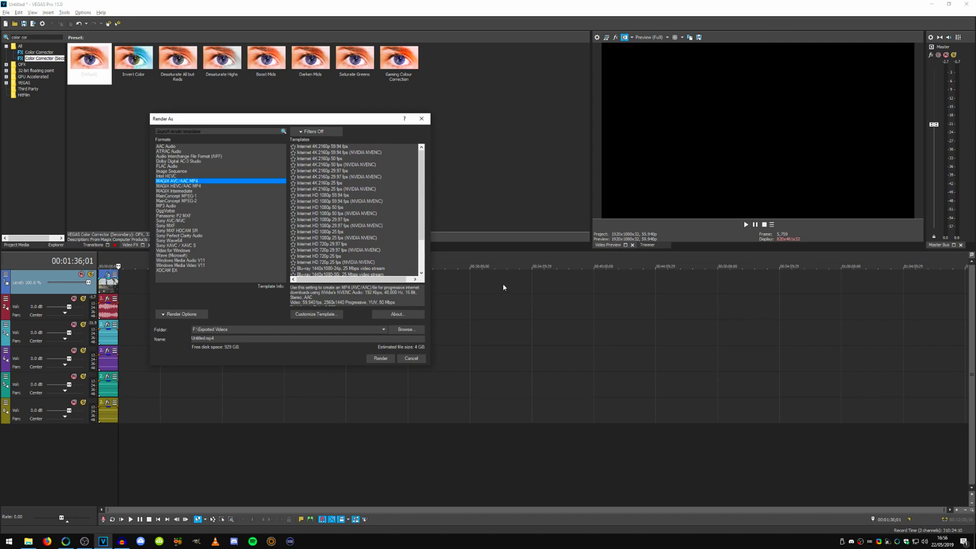
- Search the computer for the GeForce Experience application
key(super)
text(g)
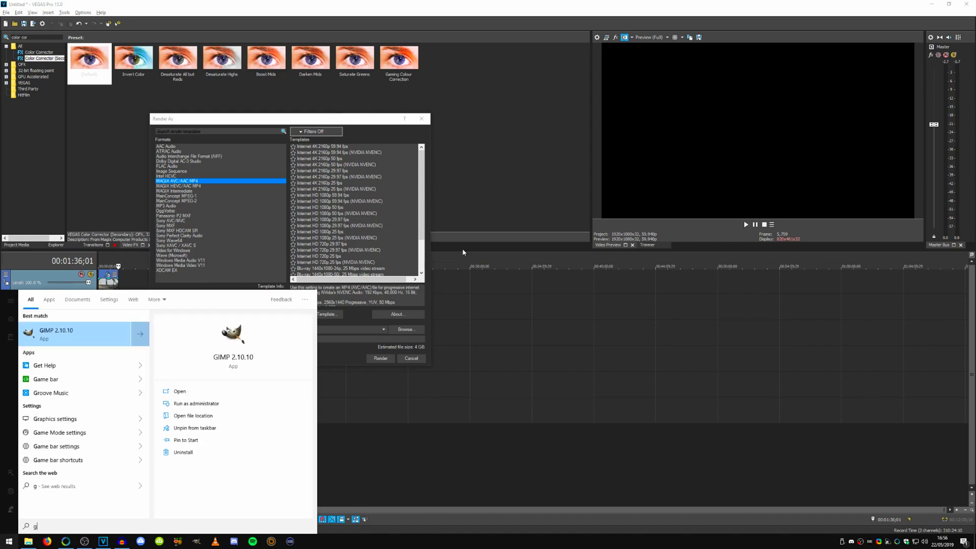
text(eforce ex)
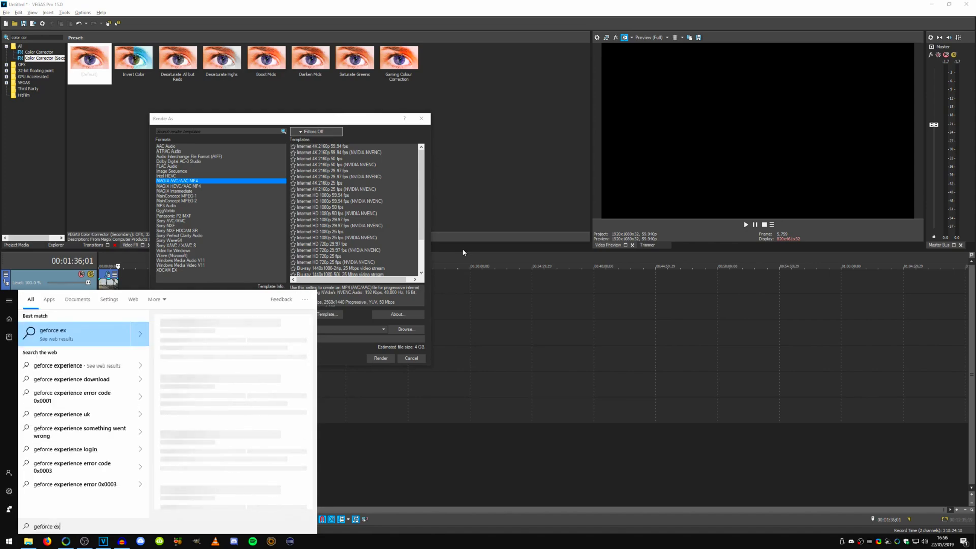
text(perience)
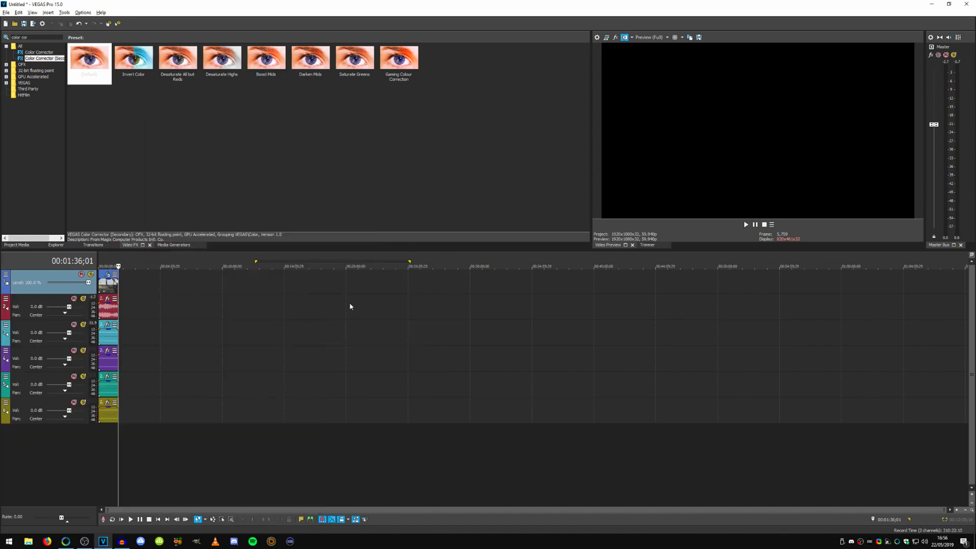
- Place the timeline cursor inside the clip at 00:01:10;06, reopen Render As, and move the dialog away from the effects presets
click(112, 449)
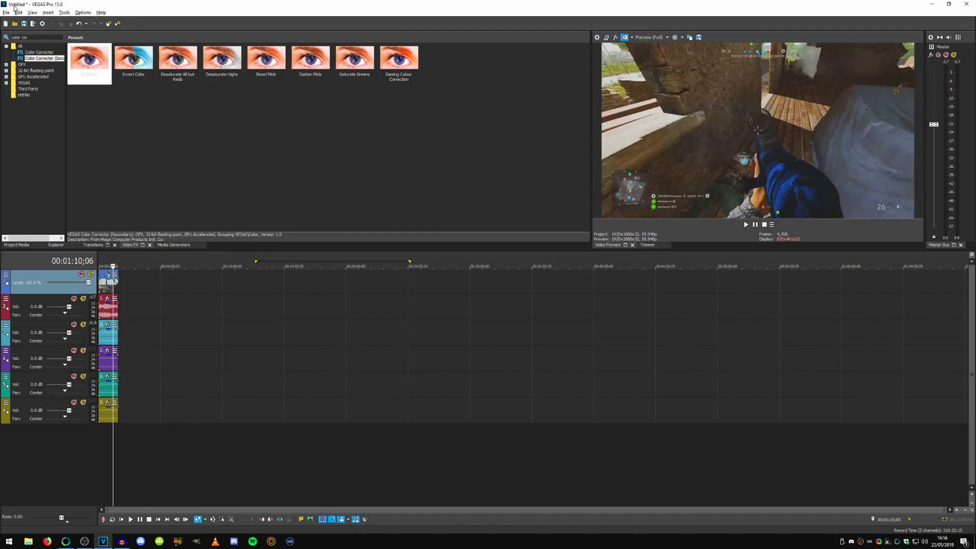
click(6, 11)
click(20, 71)
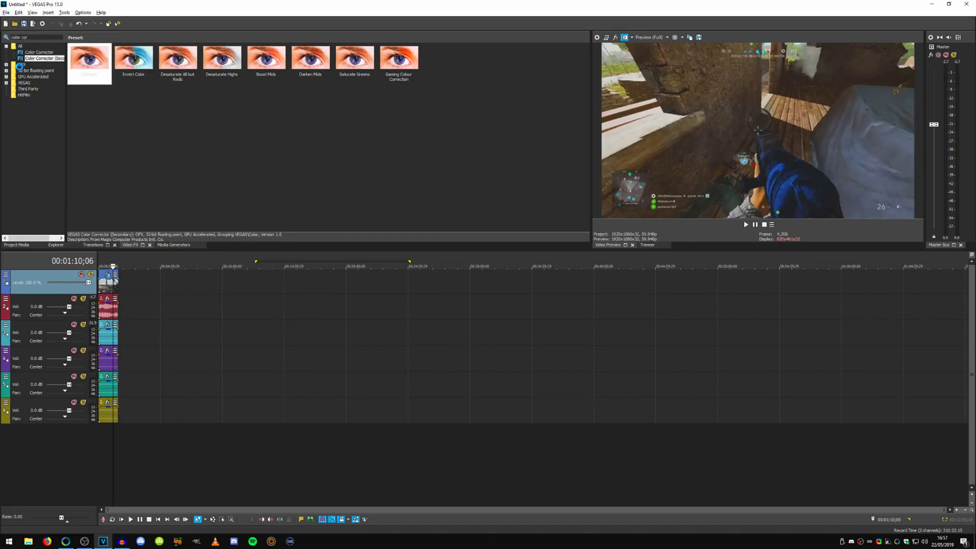
drag(321, 119, 471, 111)
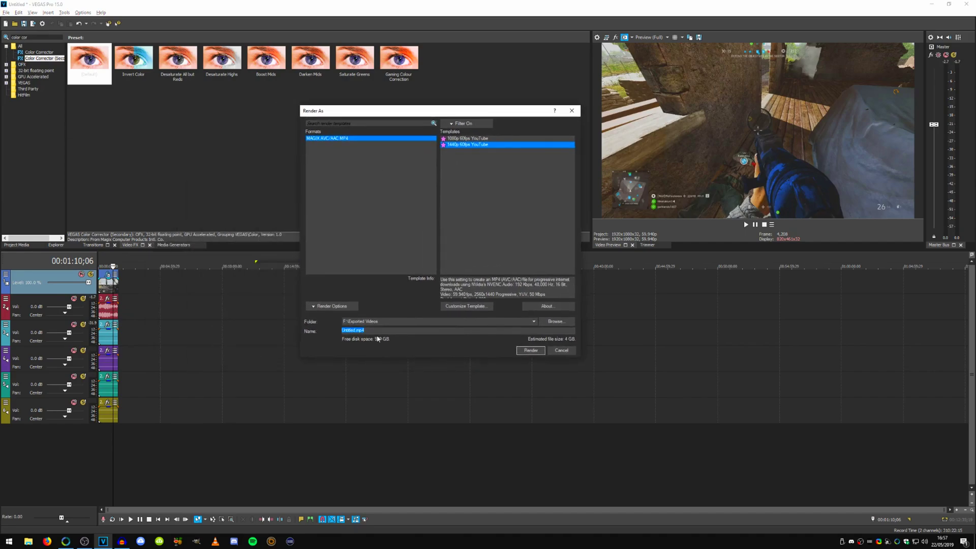
- Turn the favorites-only template filter off and back on in Render As
click(461, 123)
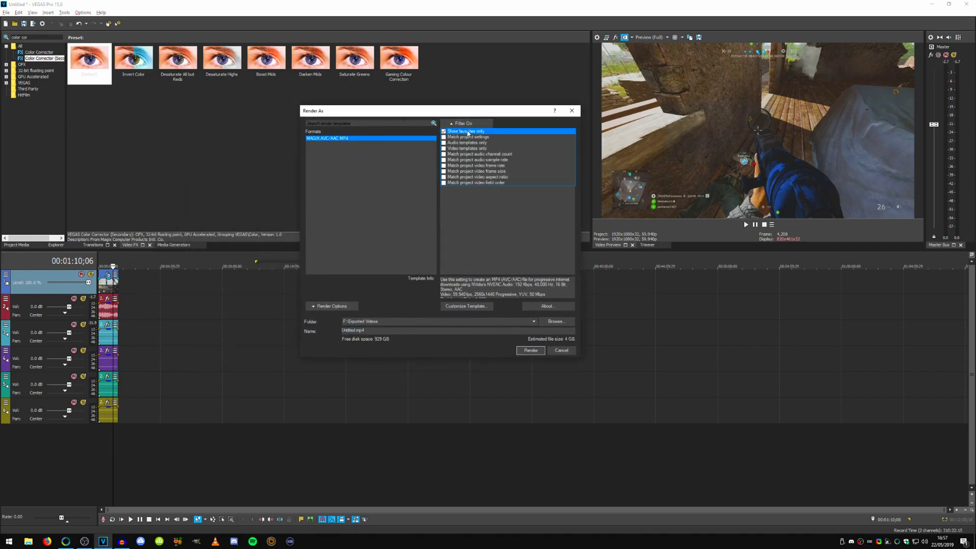
click(464, 124)
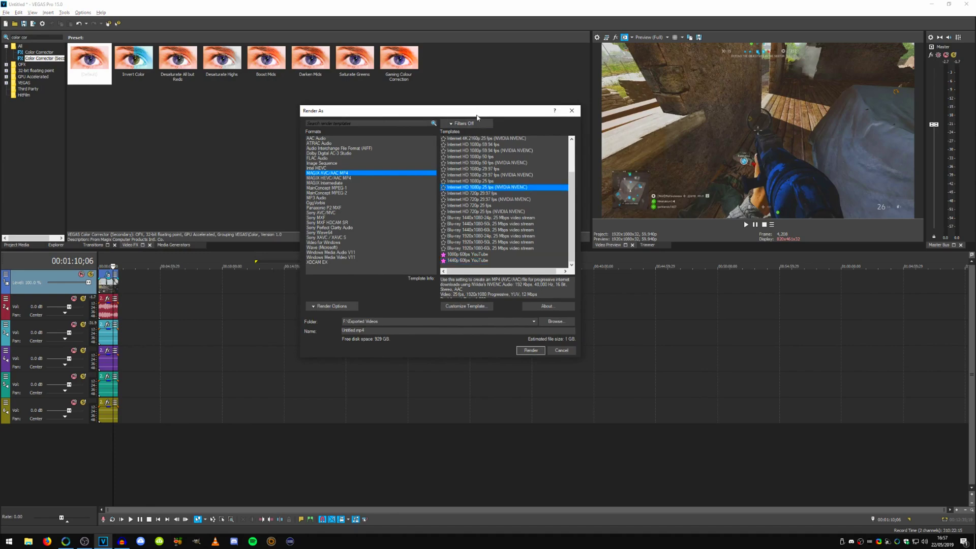
click(475, 122)
click(465, 135)
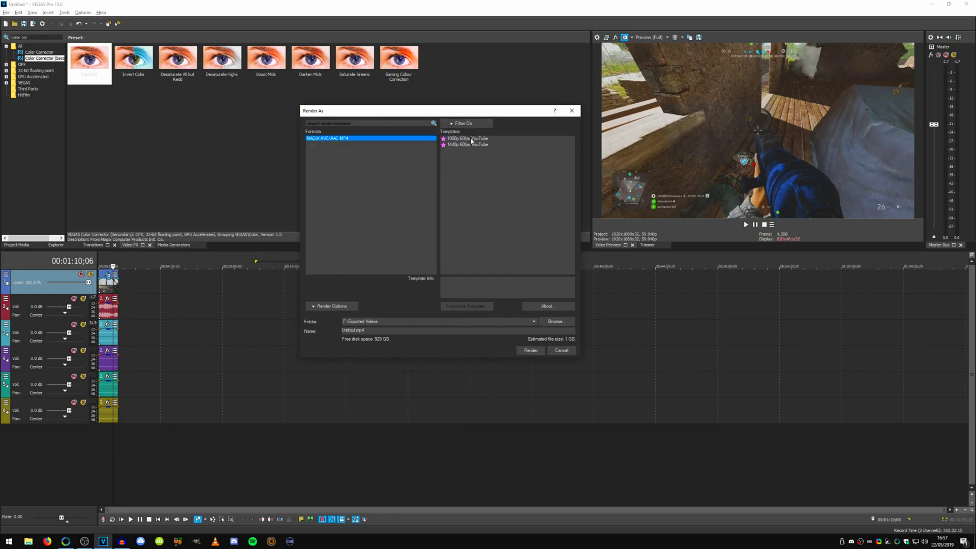
- Open the custom settings of the 1440p 60fps YouTube template and review the frame size and profile options
click(471, 144)
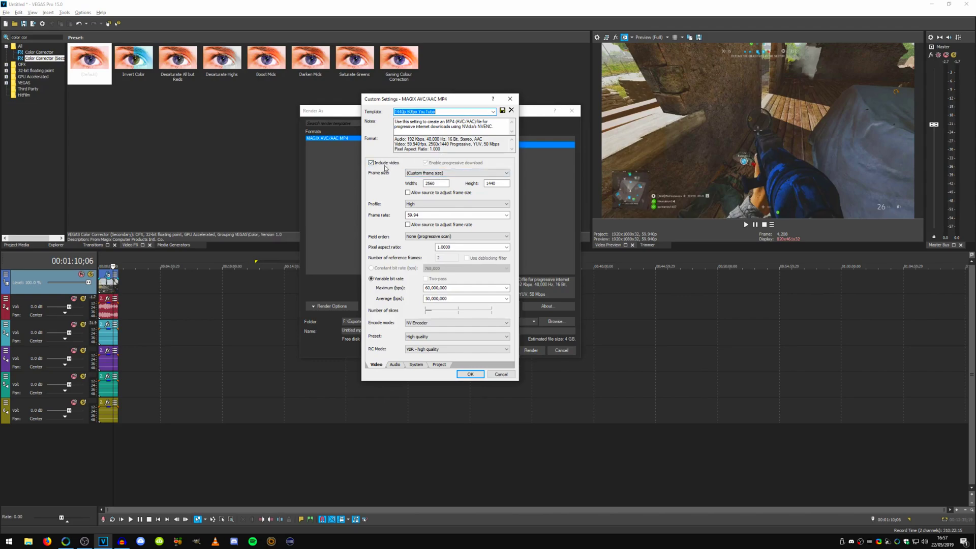
mouse_move(455, 100)
mouse_down()
mouse_move(334, 99)
mouse_move(516, 93)
mouse_move(450, 103)
mouse_up()
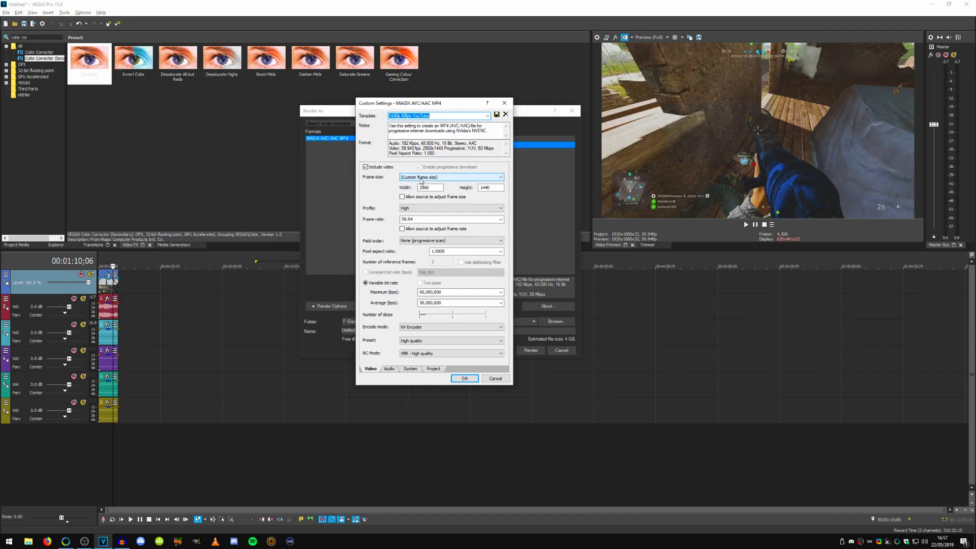
click(421, 178)
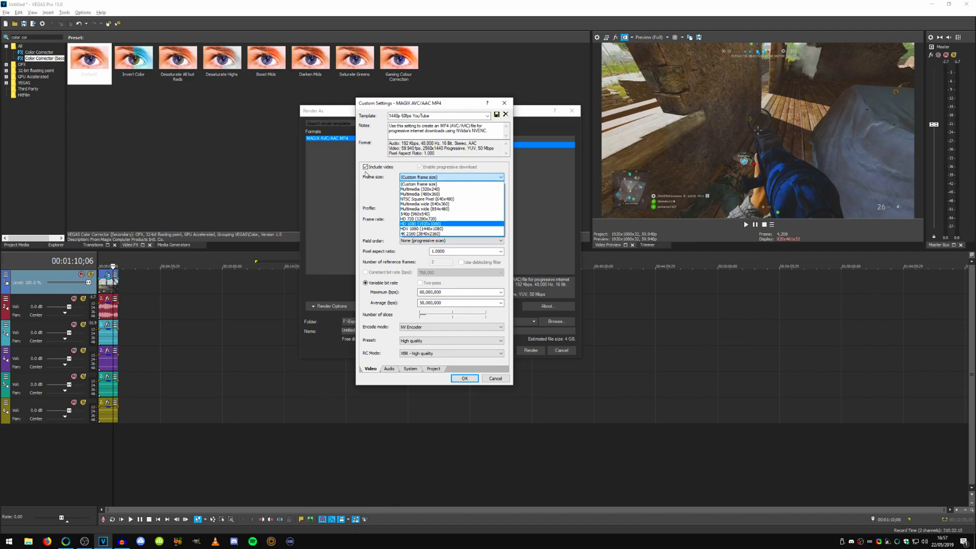
click(373, 183)
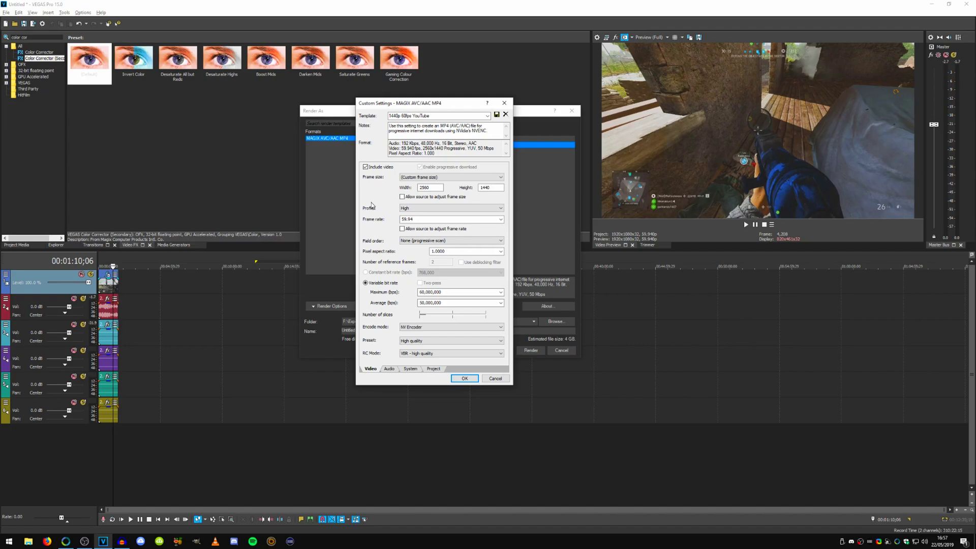
click(417, 208)
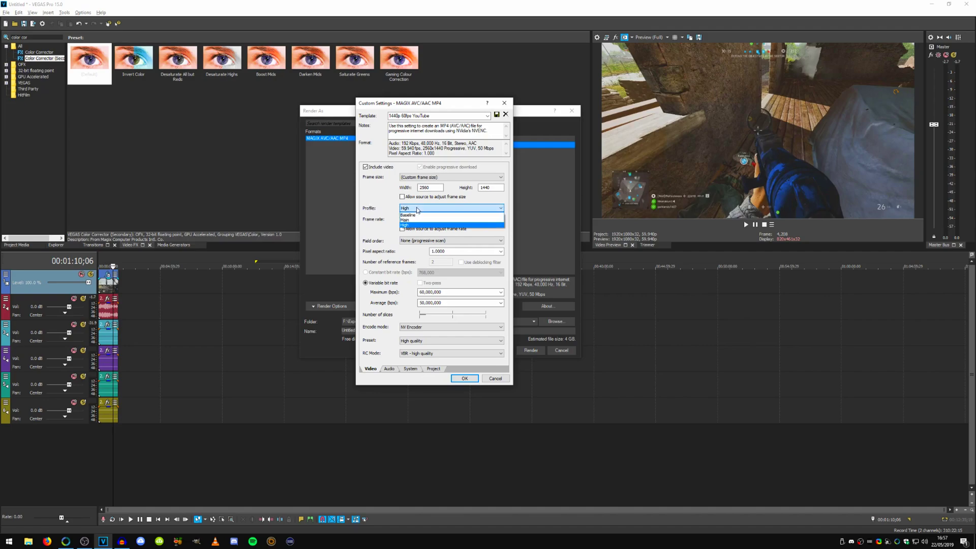
click(417, 208)
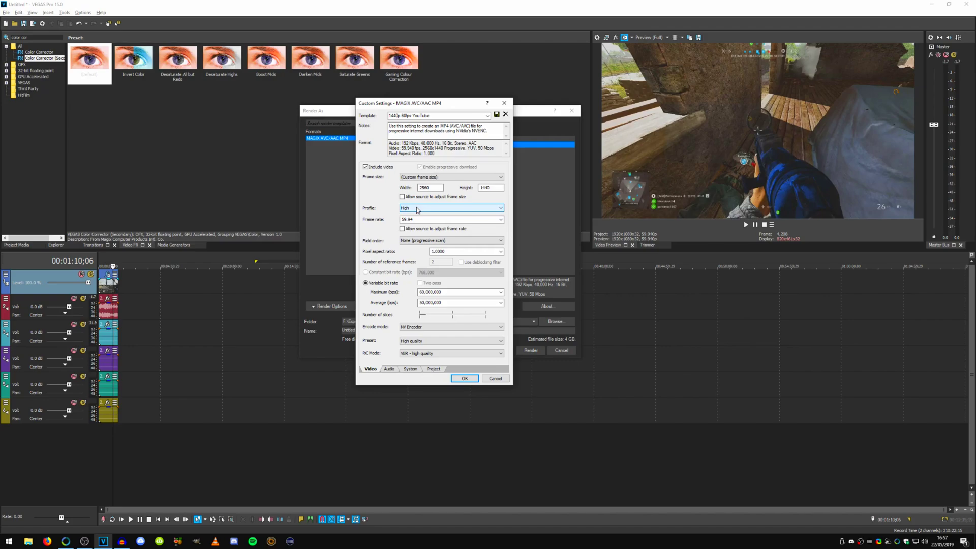
- Review the frame rate, field order, and pixel aspect ratio options of the template without changing them
click(500, 220)
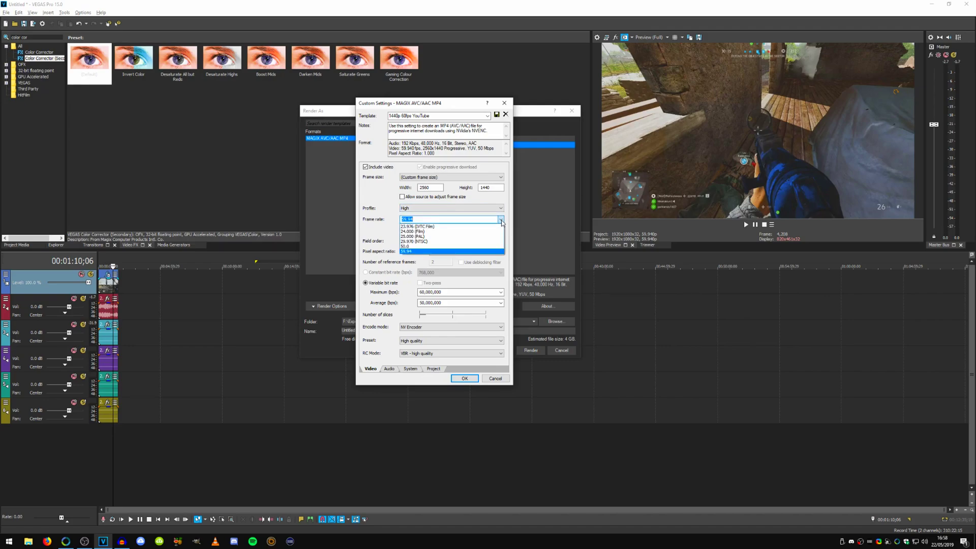
click(500, 220)
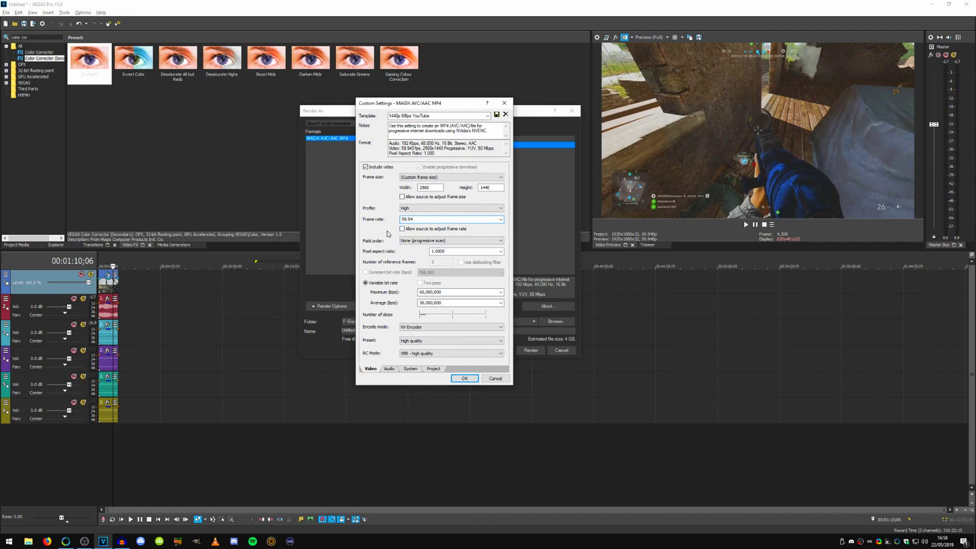
click(415, 241)
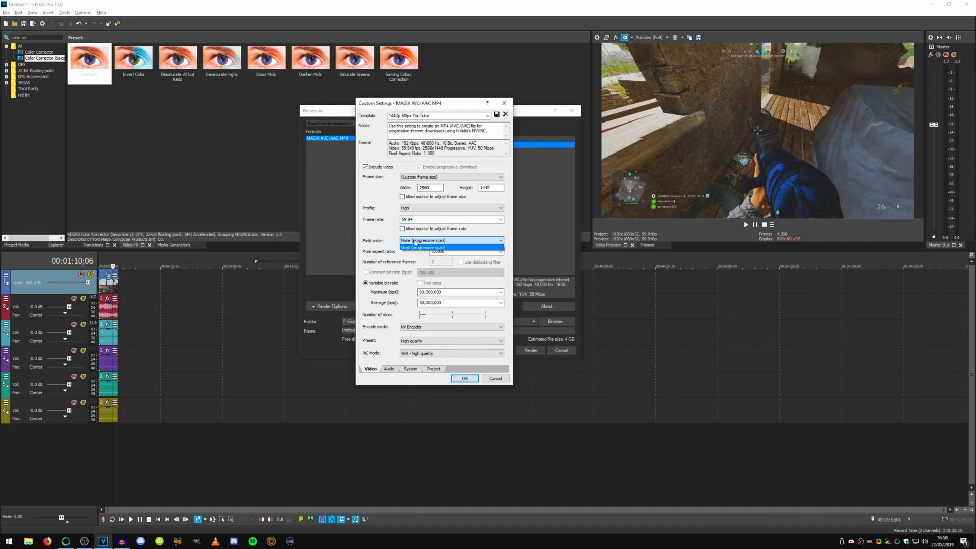
click(416, 246)
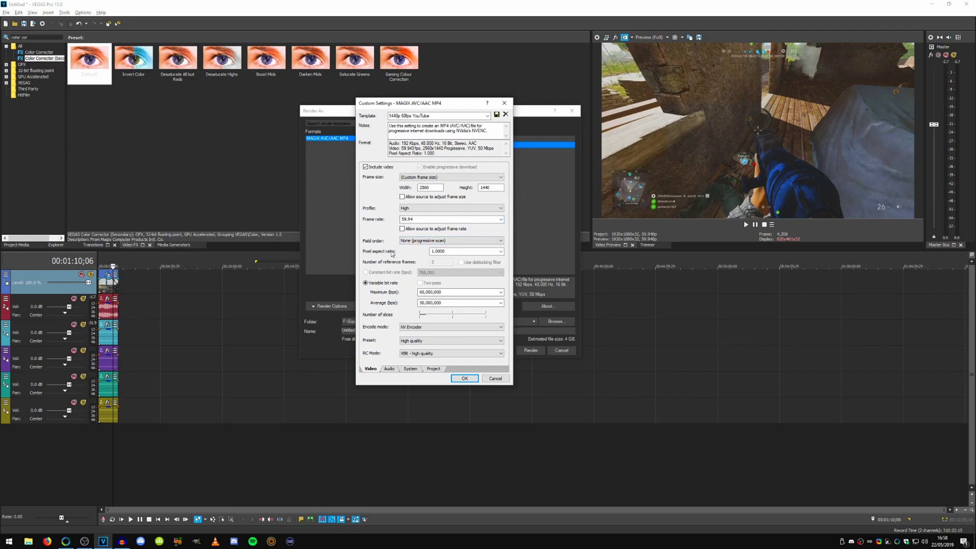
click(501, 252)
click(501, 252)
- Examine the template's maximum and average variable bit rates
double_click(427, 293)
double_click(464, 304)
click(473, 304)
drag(478, 303, 419, 305)
click(460, 302)
- In File Explorer, check the data rate of BF1 Competive settings.mp4 in Exported Videos on Renders (F:), and close the properties and folder
click(28, 541)
click(568, 202)
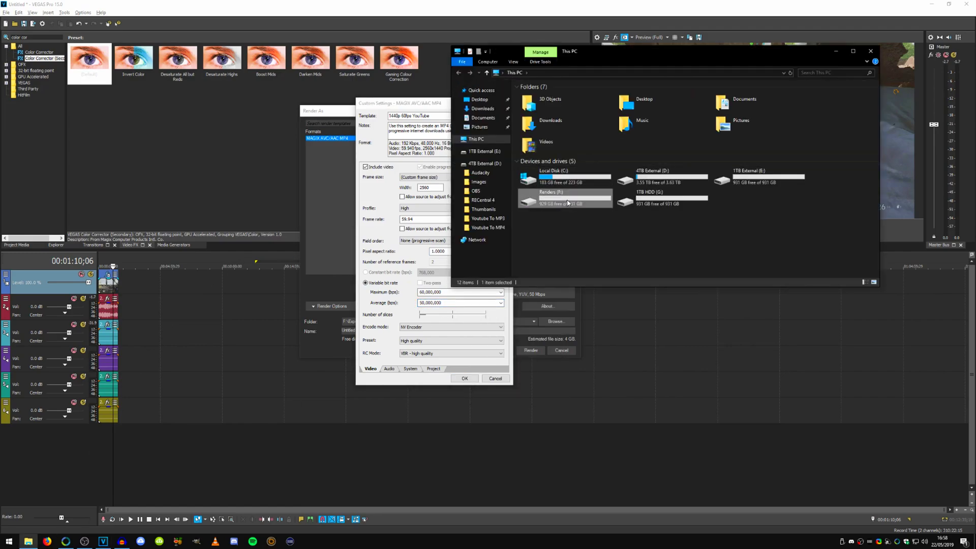
double_click(567, 202)
double_click(559, 91)
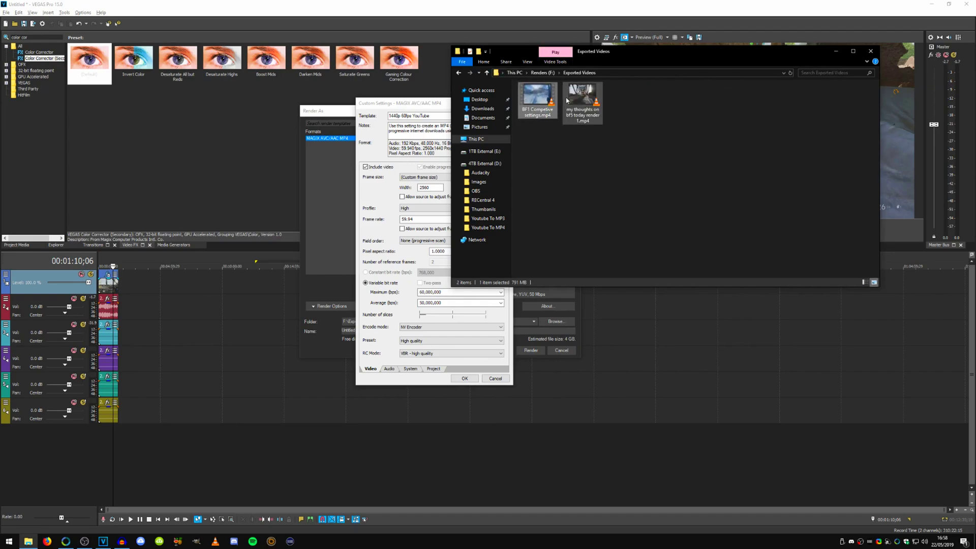
right_click(543, 104)
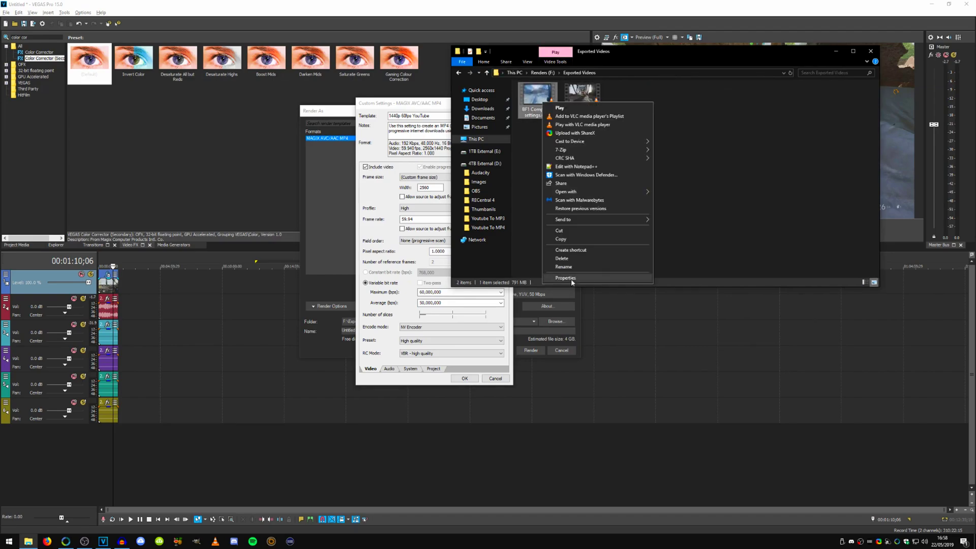
click(565, 278)
click(593, 121)
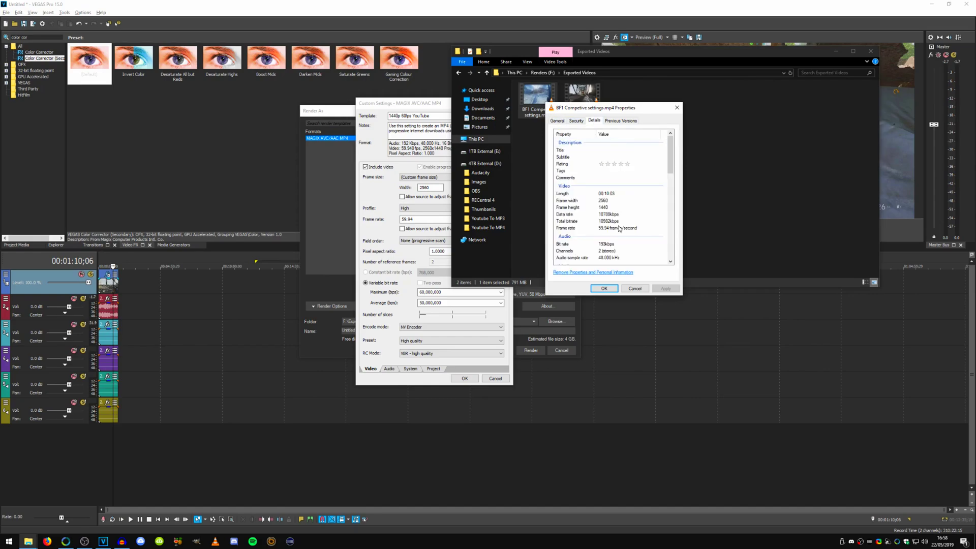
click(609, 214)
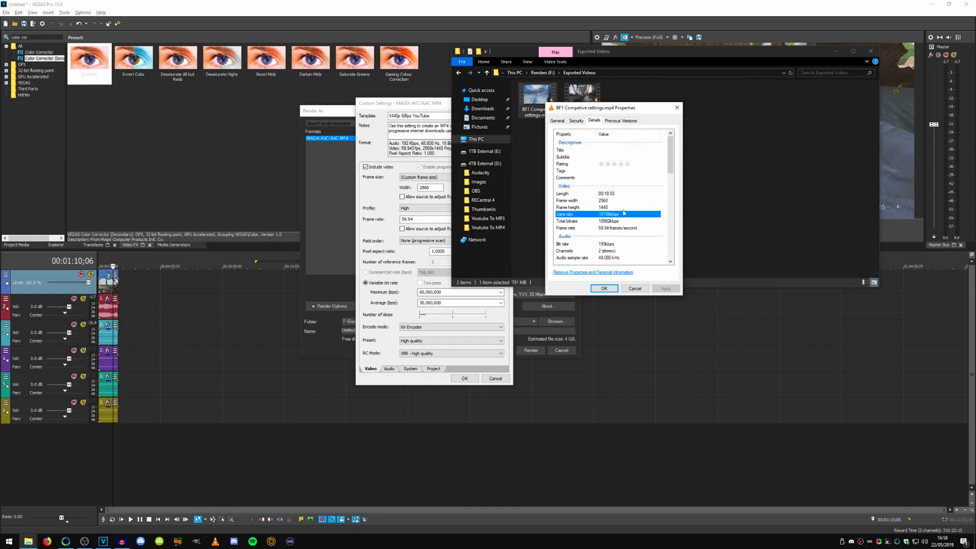
click(676, 107)
click(870, 50)
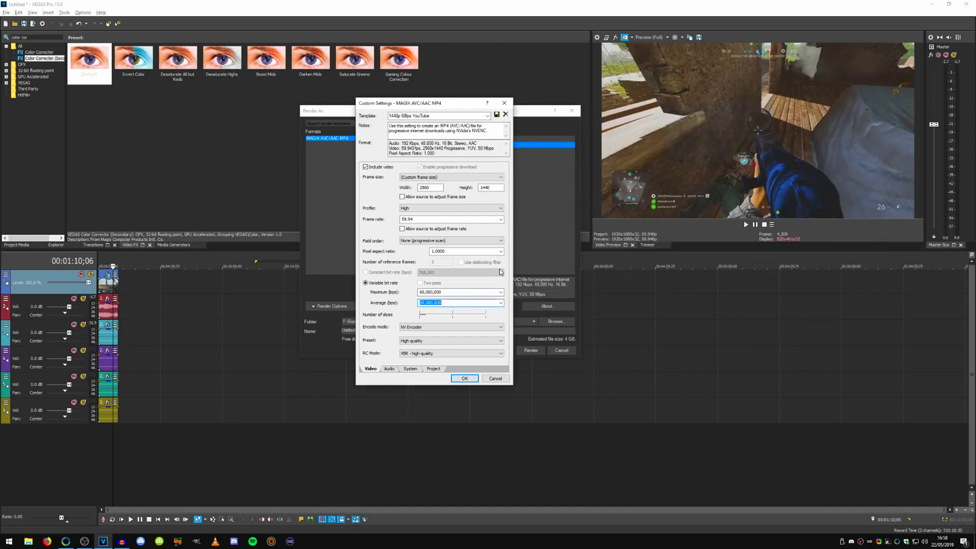
- Review the average bit rate, encode mode, and encoder preset in the custom settings
click(475, 304)
click(429, 328)
click(430, 329)
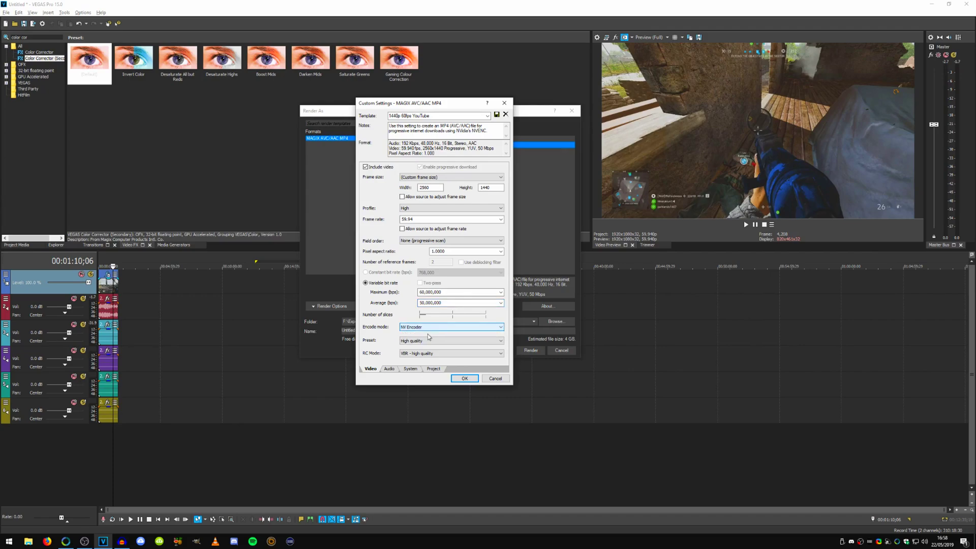
click(427, 341)
- Compare the available RC modes and set the RC mode to VBR - high quality
click(426, 357)
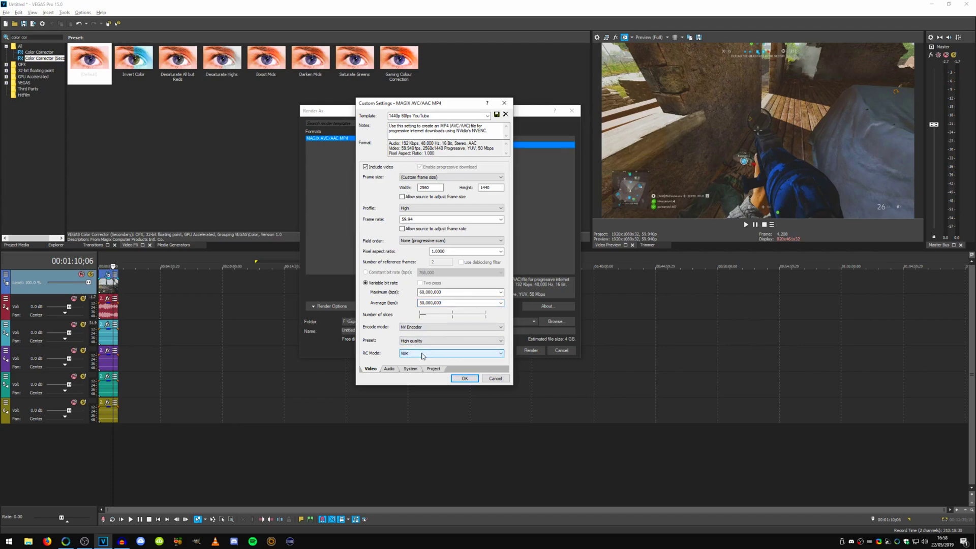
click(422, 354)
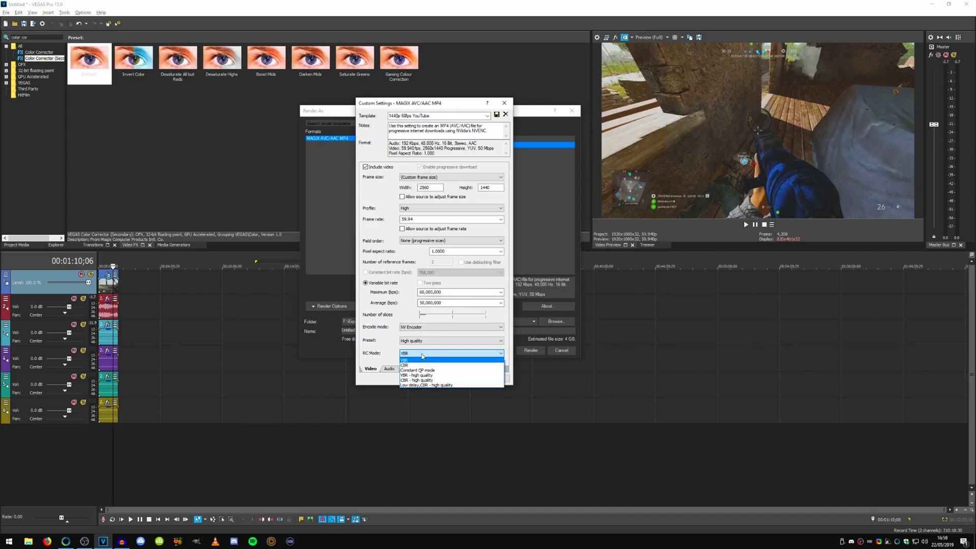
click(422, 355)
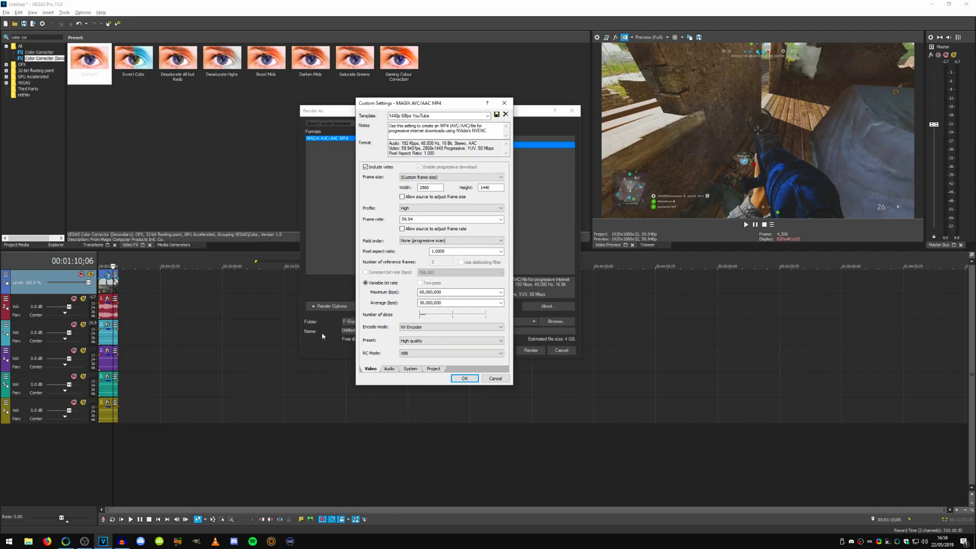
click(430, 353)
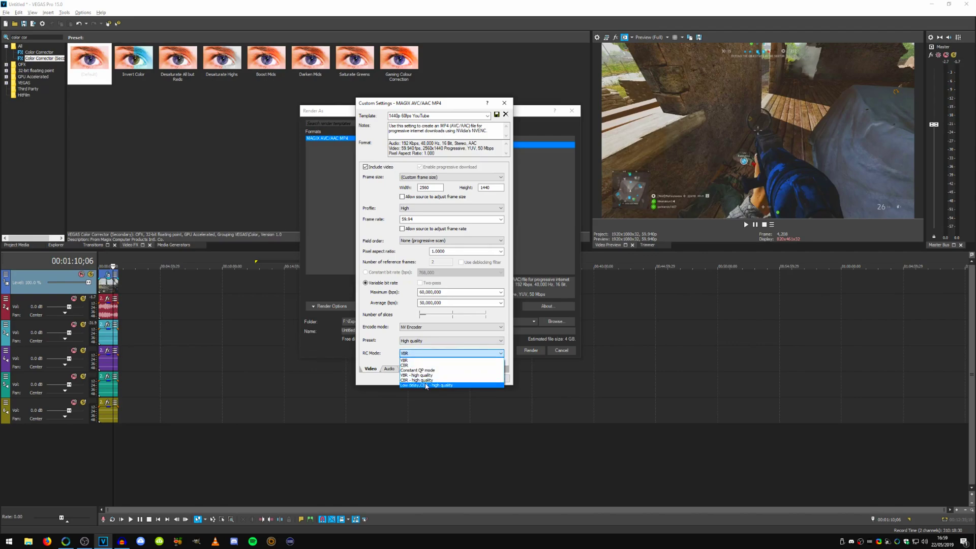
click(378, 344)
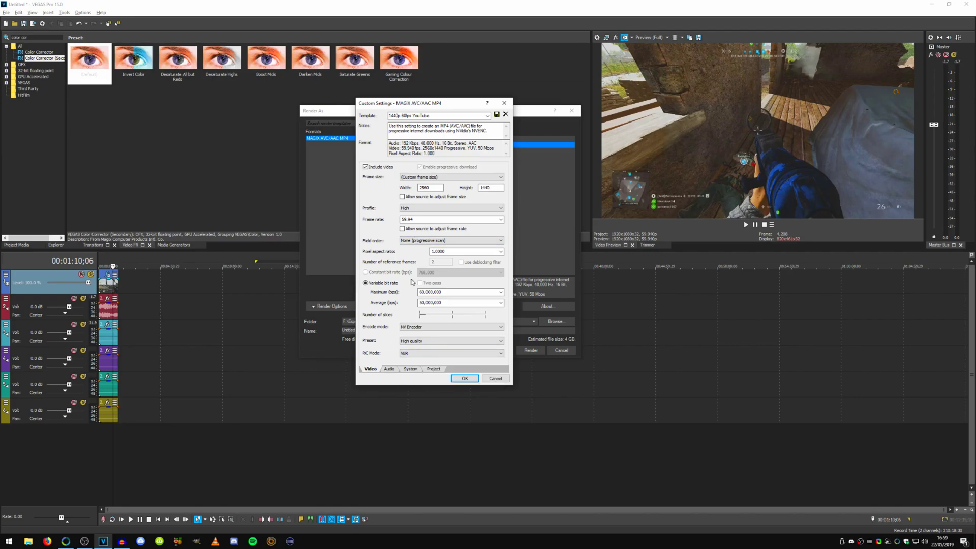
click(420, 353)
click(418, 375)
- Review the available audio bit rates and sample rates in the 1440p 60fps YouTube template's custom settings
click(389, 368)
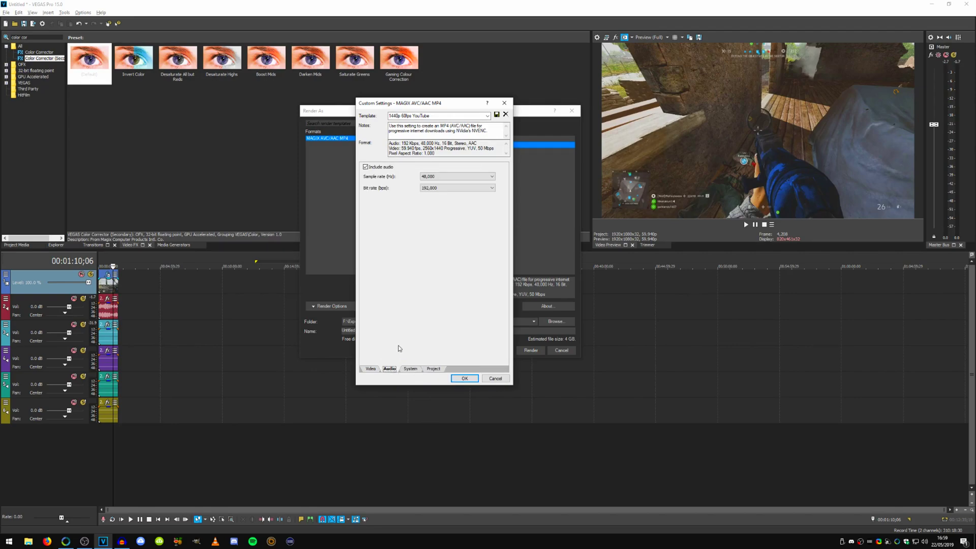
click(436, 188)
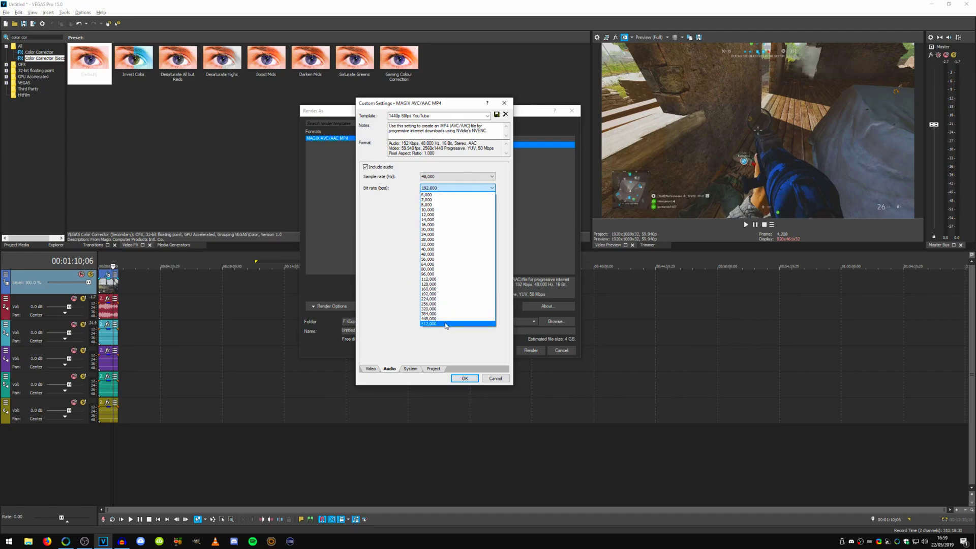
click(370, 257)
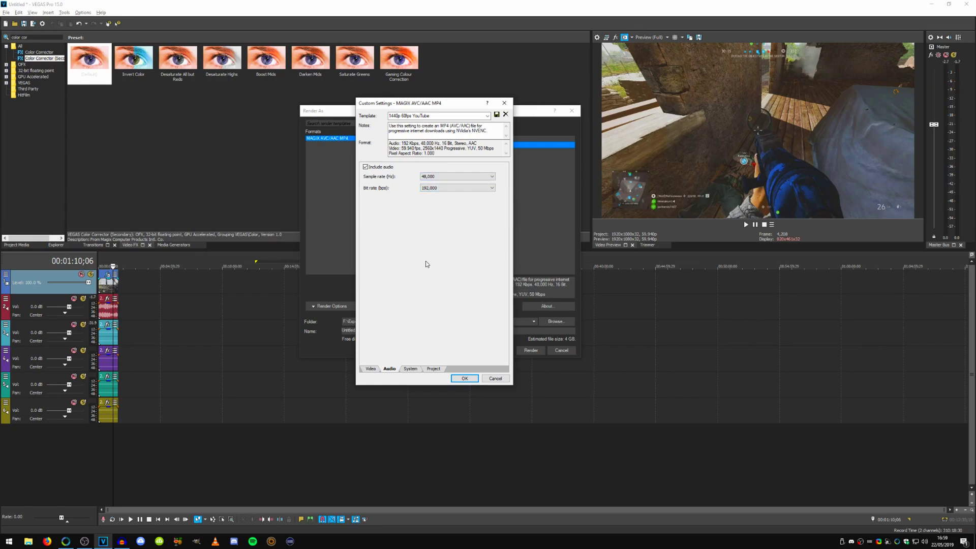
click(438, 175)
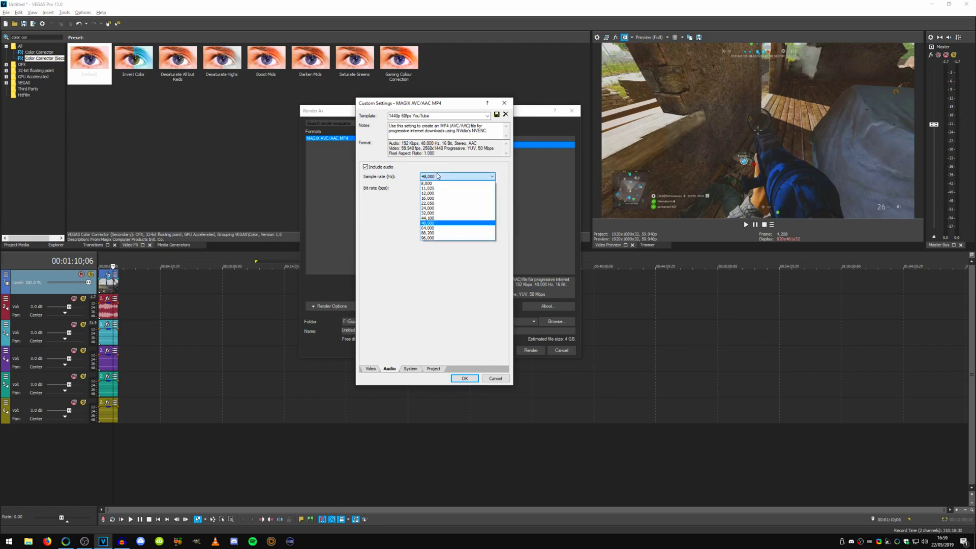
click(402, 241)
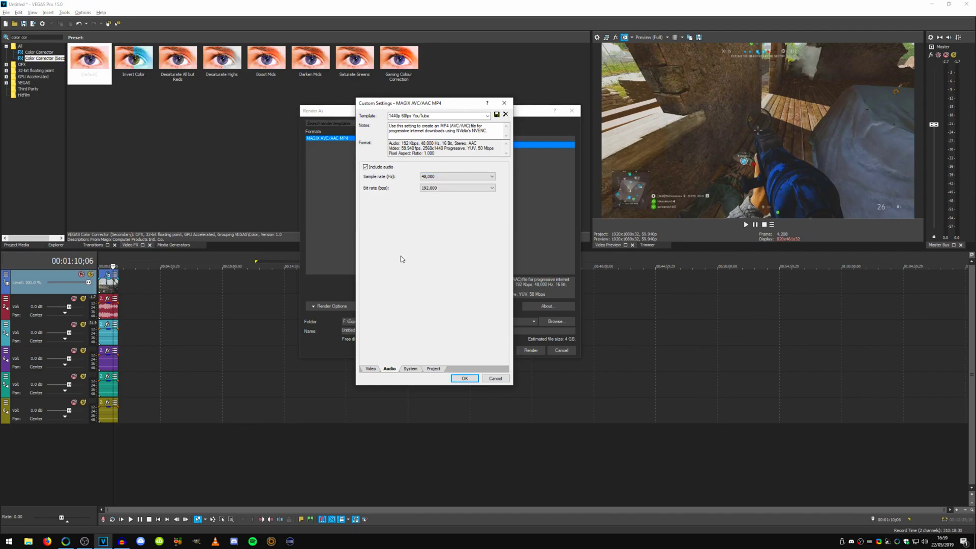
- Review the template's system and project settings, including the video rendering quality options, and close the custom settings without changes
click(411, 370)
click(435, 369)
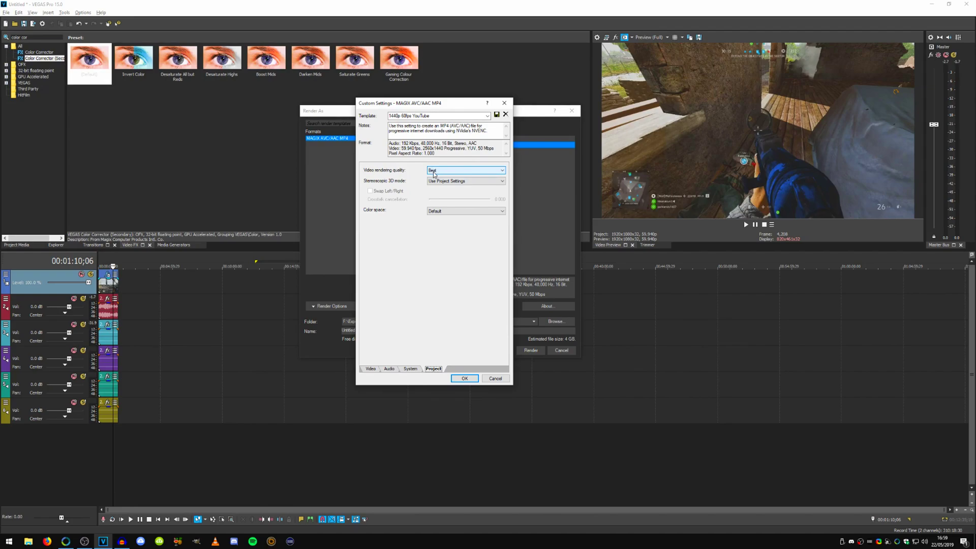
click(434, 172)
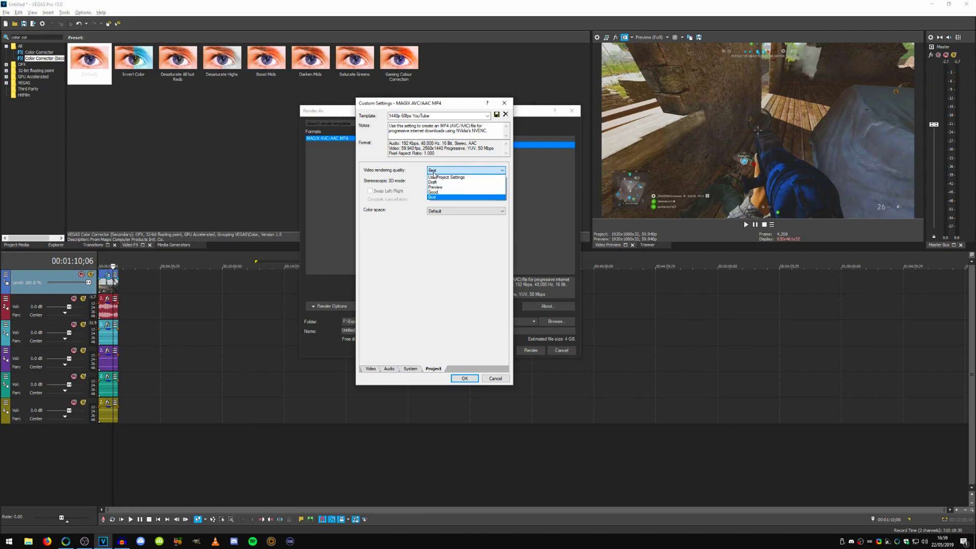
click(434, 172)
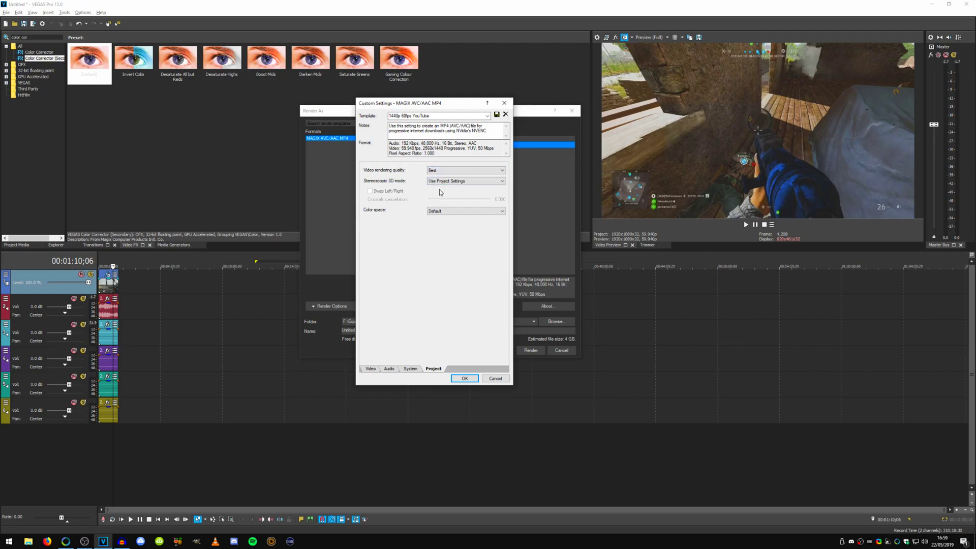
mouse_move(443, 116)
mouse_down()
mouse_move(376, 120)
mouse_move(443, 113)
mouse_up()
click(451, 118)
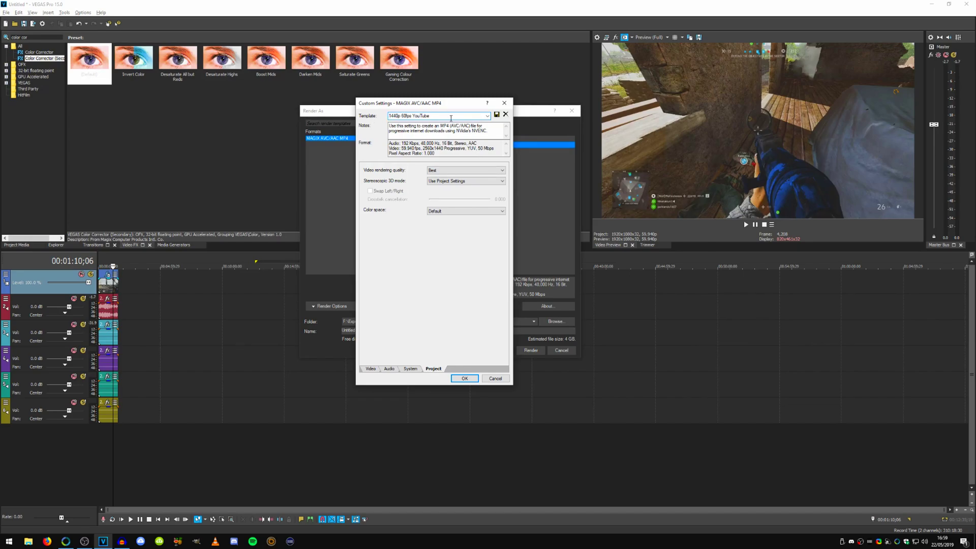
click(500, 377)
- Name the output "test render for youtube" in F:\Exported Videos and render it with the 1440p 60fps YouTube template
click(387, 331)
click(566, 322)
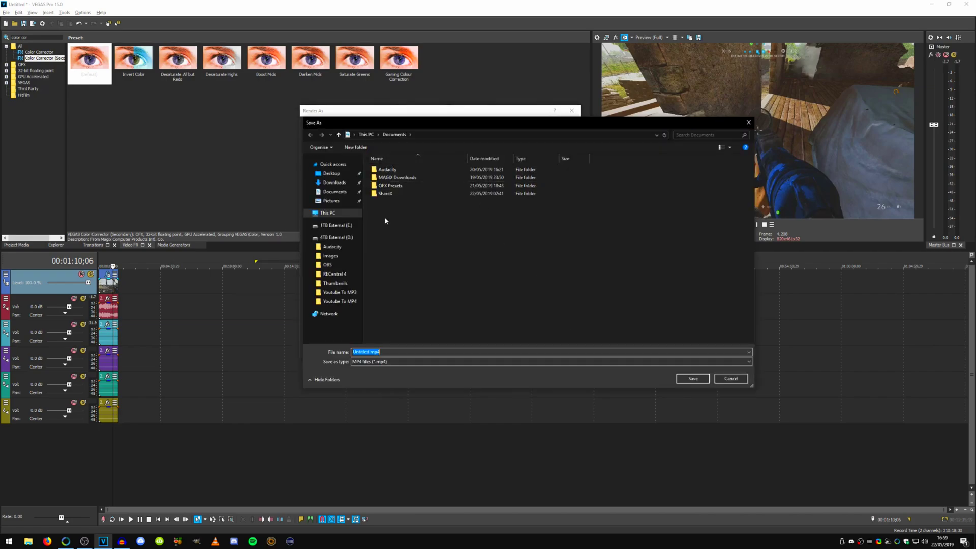
key(Escape)
click(410, 331)
key(ctrl+a)
text(test )
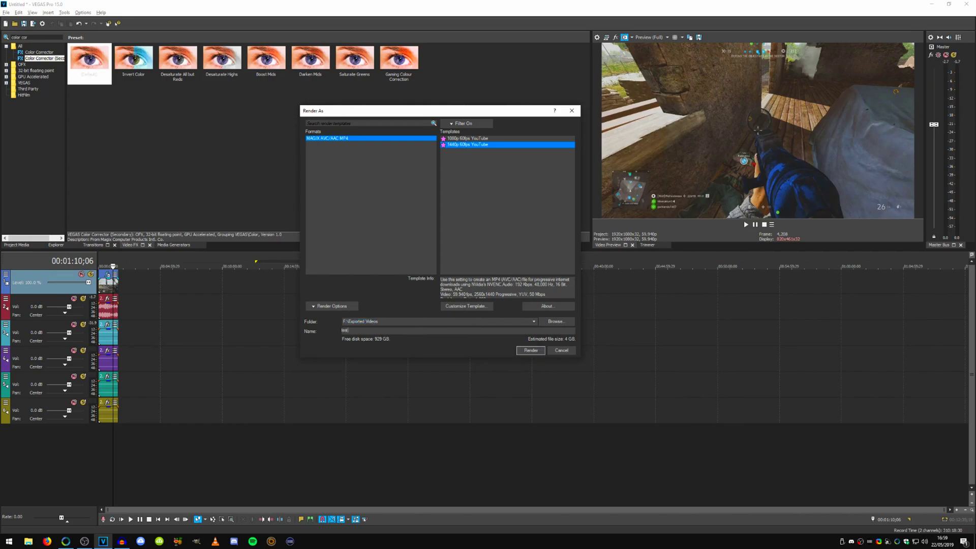
text(render for youtube)
click(529, 351)
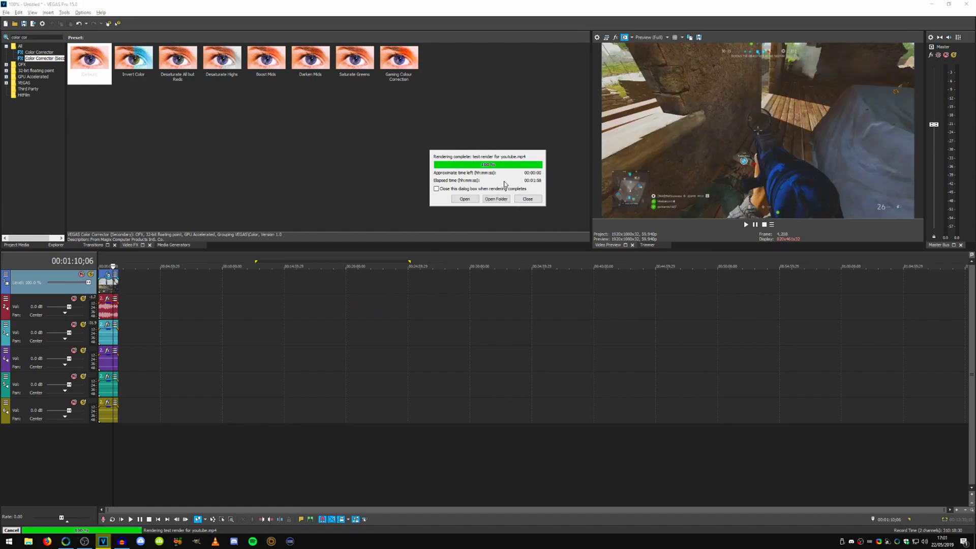
- Open the render's output folder and check the video details in the properties of test render for youtube.mp4
click(502, 199)
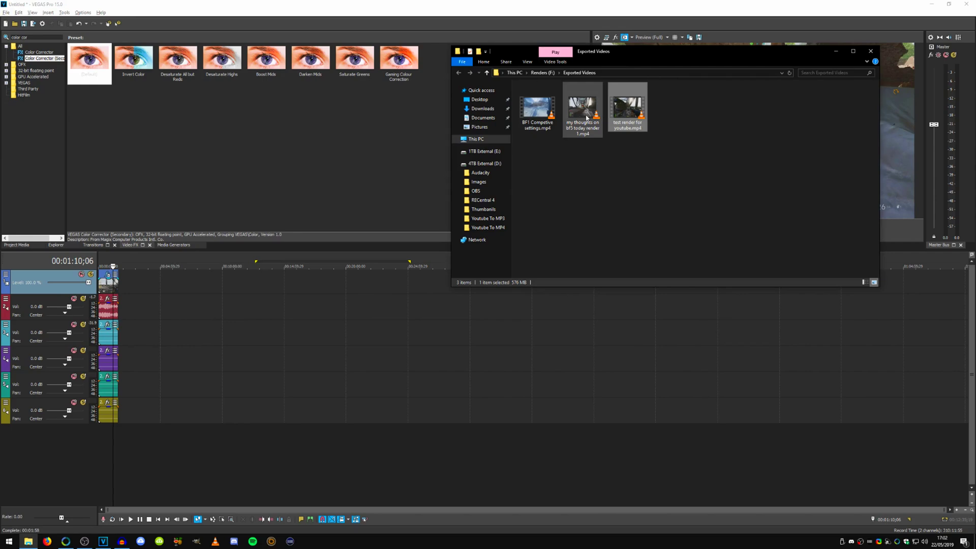
right_click(631, 115)
click(653, 288)
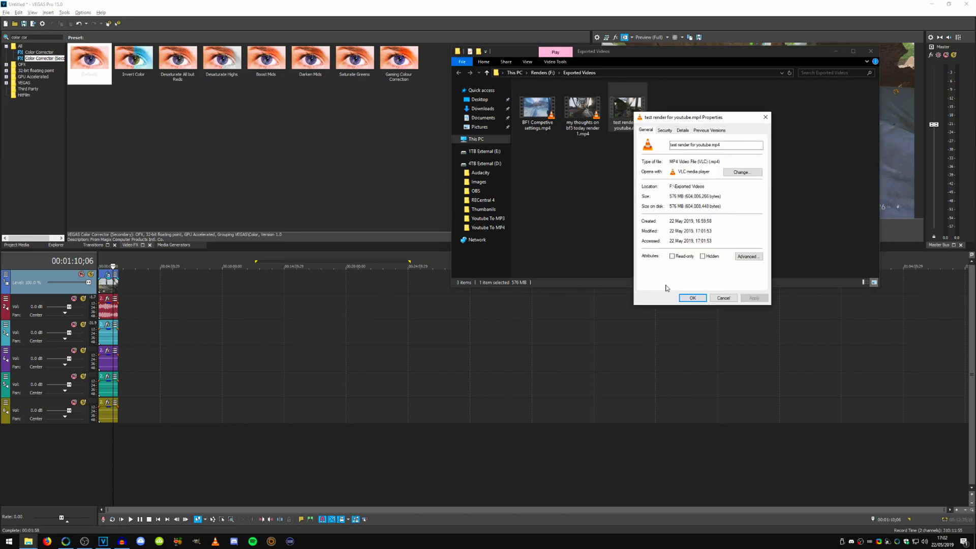
click(682, 132)
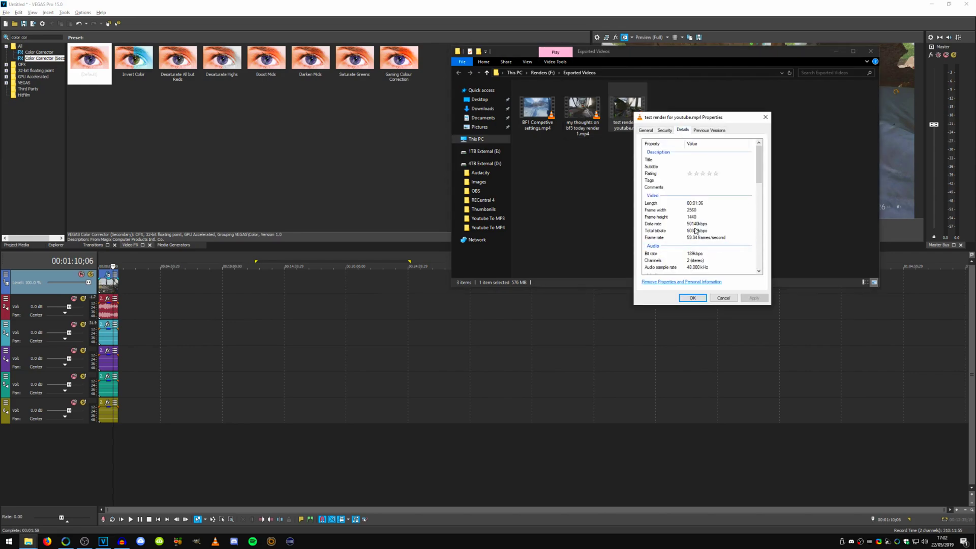
click(765, 118)
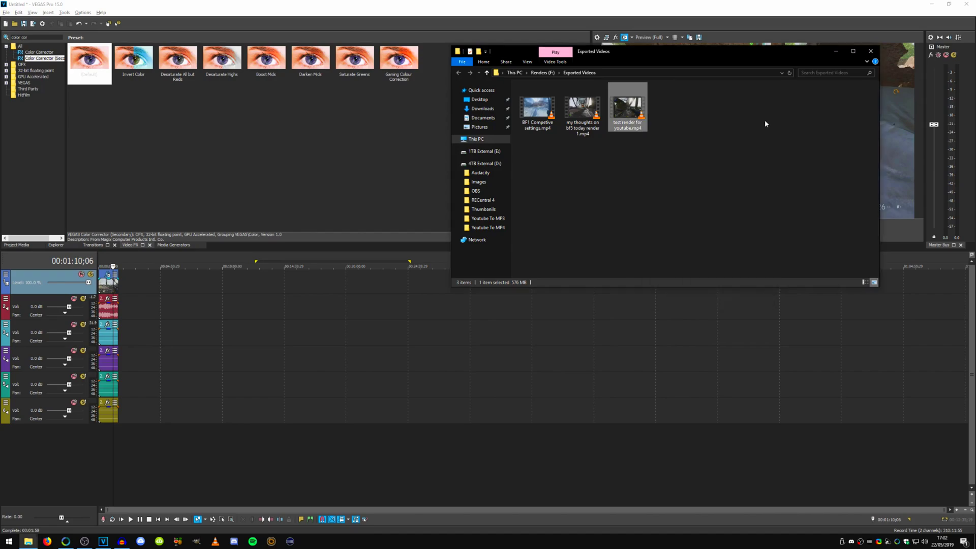
- Play test render for youtube.mp4 full screen in VLC media player to check its quality, and close the player
double_click(629, 114)
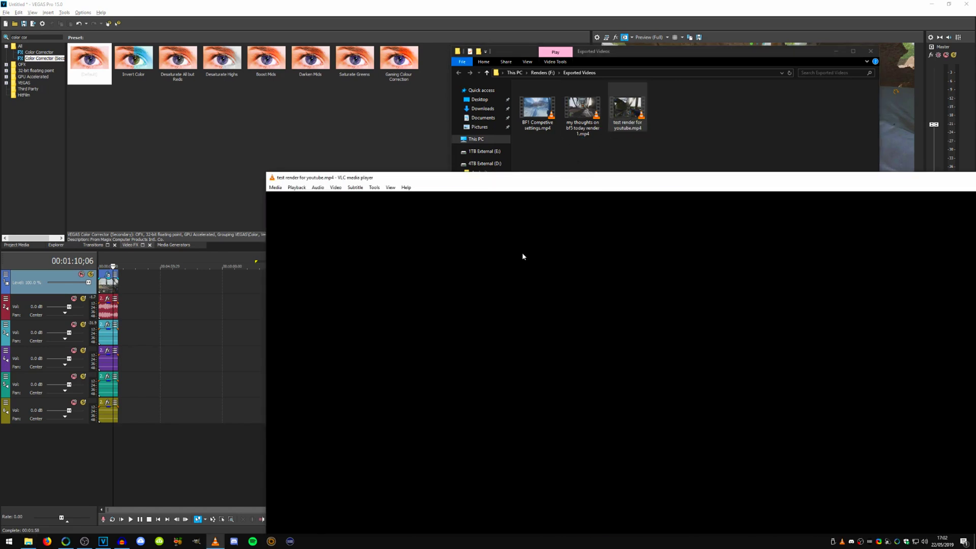
double_click(522, 257)
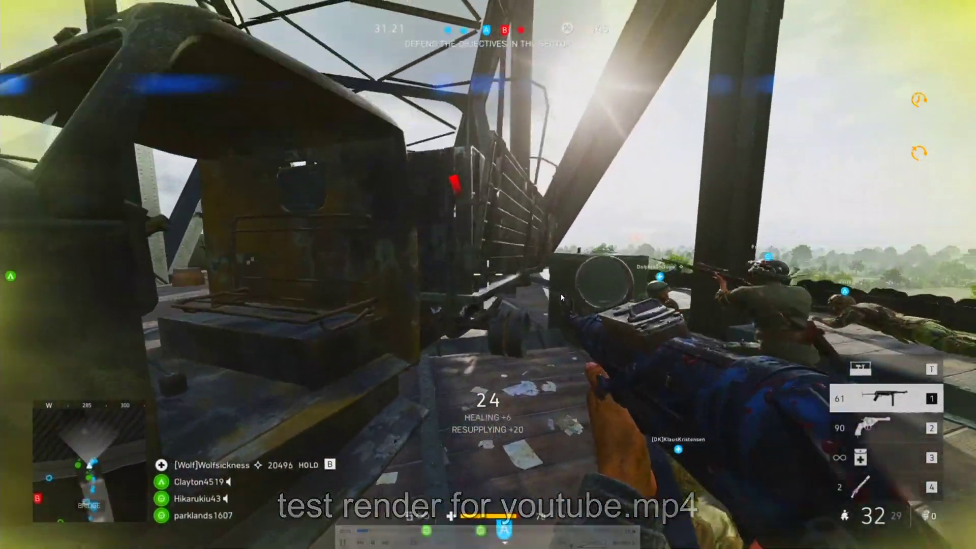
double_click(560, 294)
right_click(557, 178)
click(568, 216)
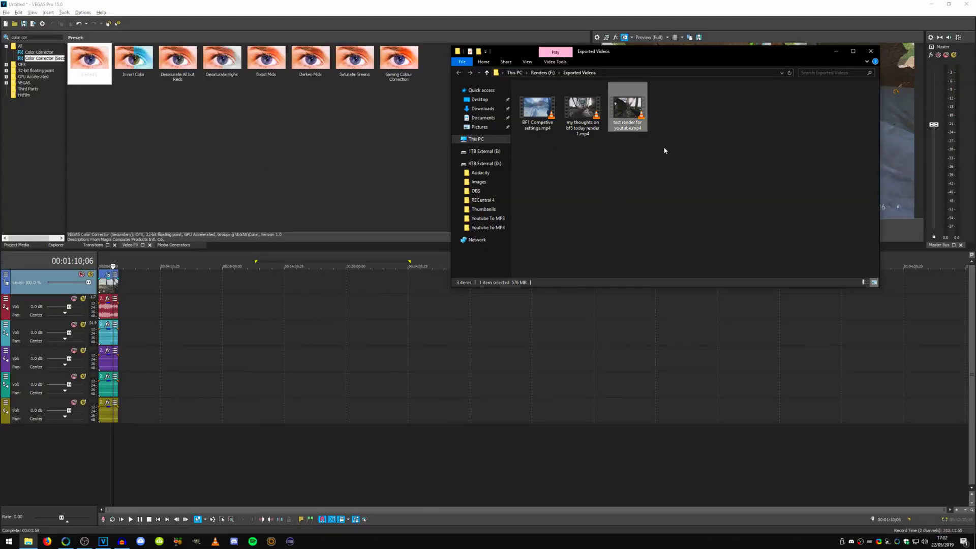
- Switch to HandBrake, load test render for youtube.mp4 as the source, and enlarge the window to show all presets
click(178, 545)
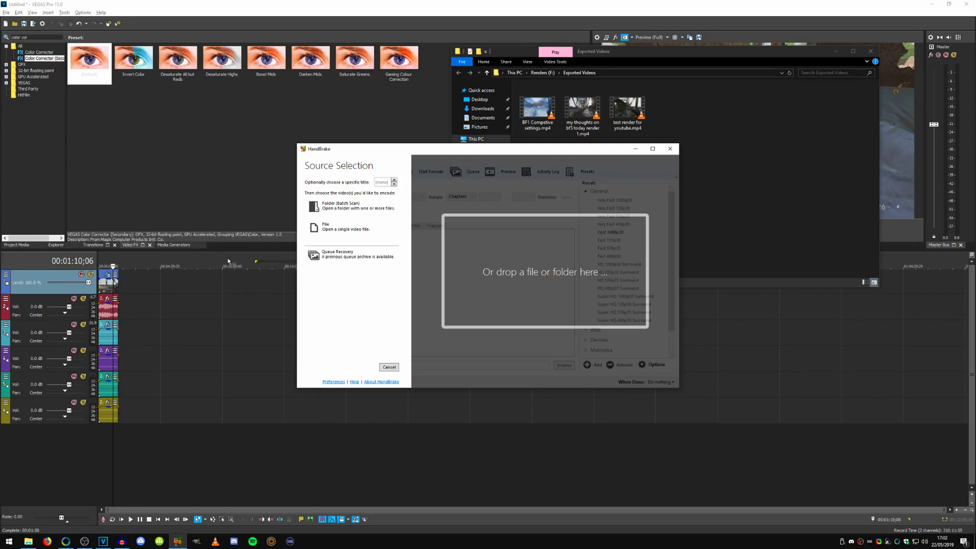
drag(485, 149, 346, 203)
click(616, 129)
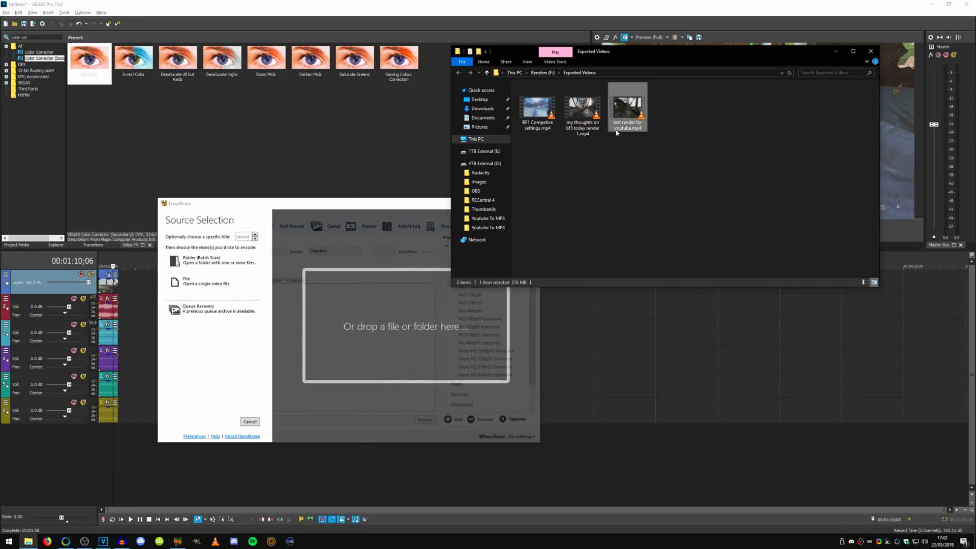
drag(388, 316, 388, 317)
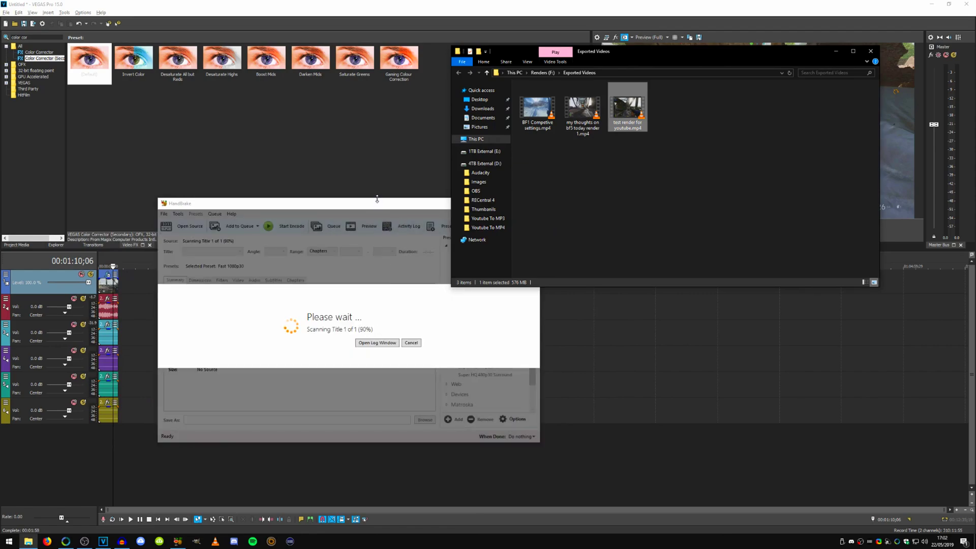
drag(372, 204, 318, 93)
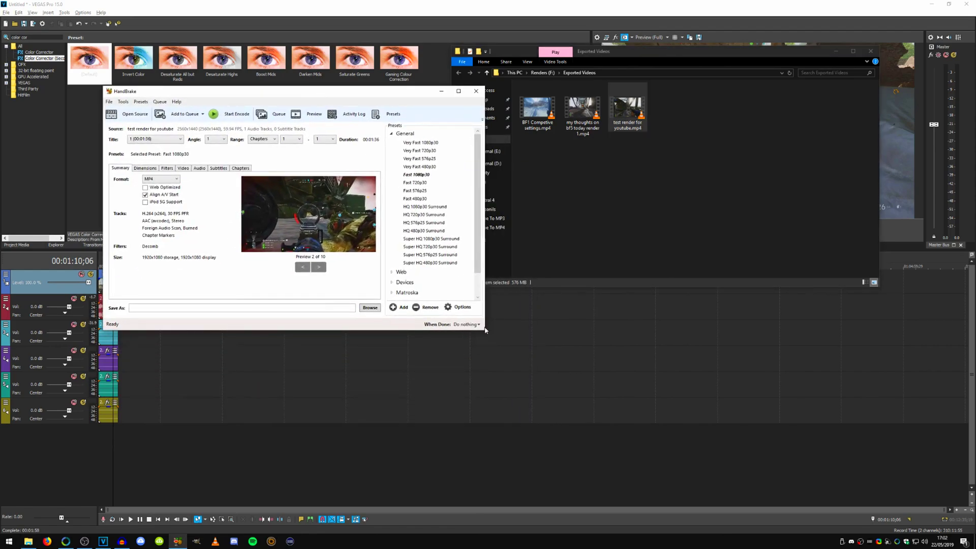
drag(487, 331, 569, 455)
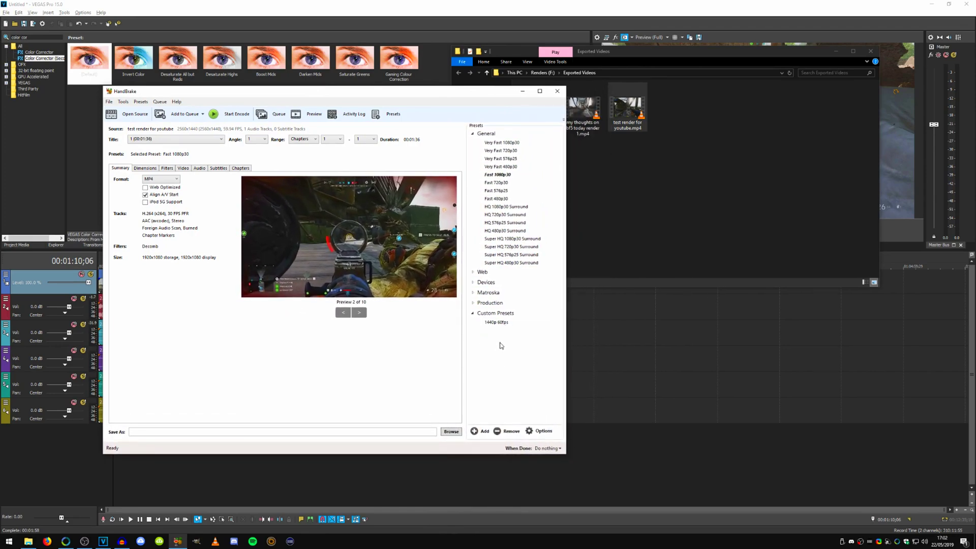
- Apply the custom preset 1440p 60fps and review its dimensions, filters, and video settings
click(499, 323)
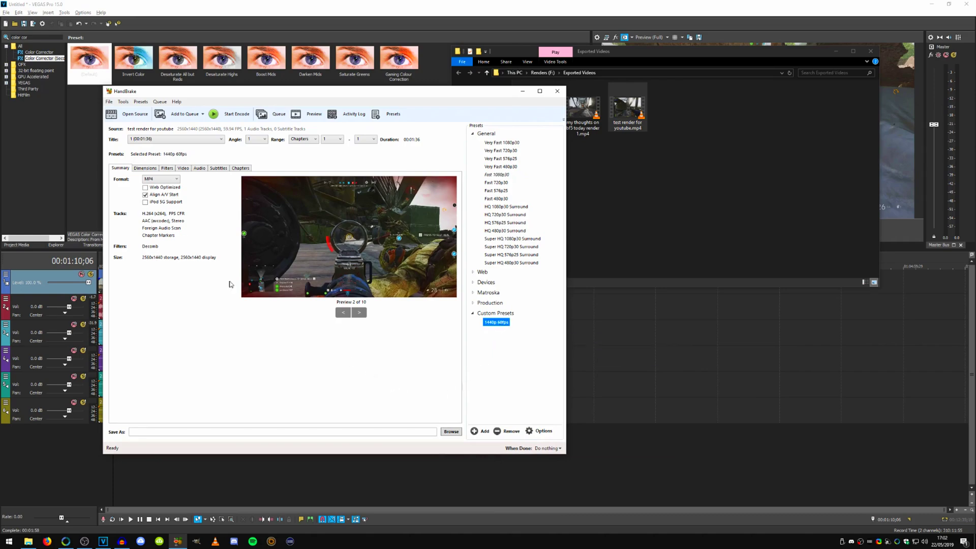
click(143, 170)
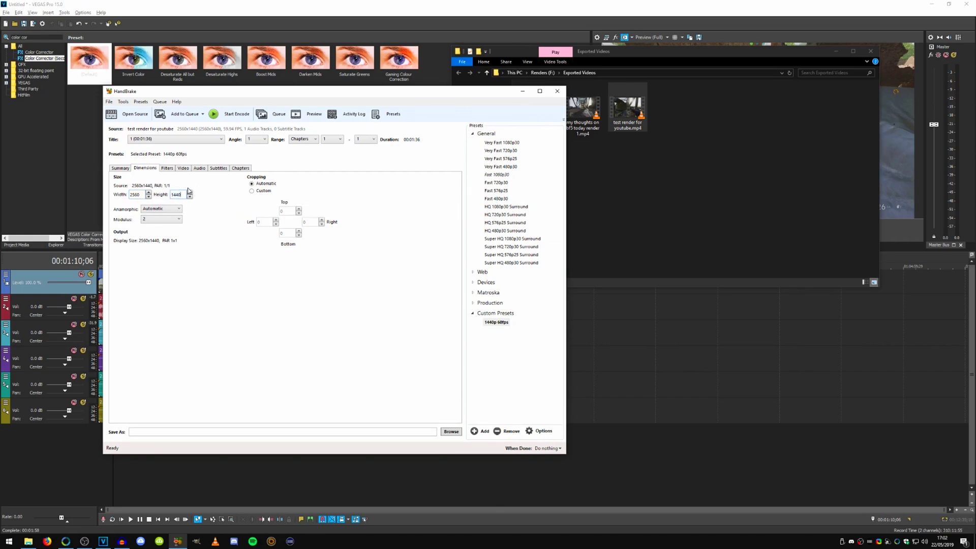
click(184, 168)
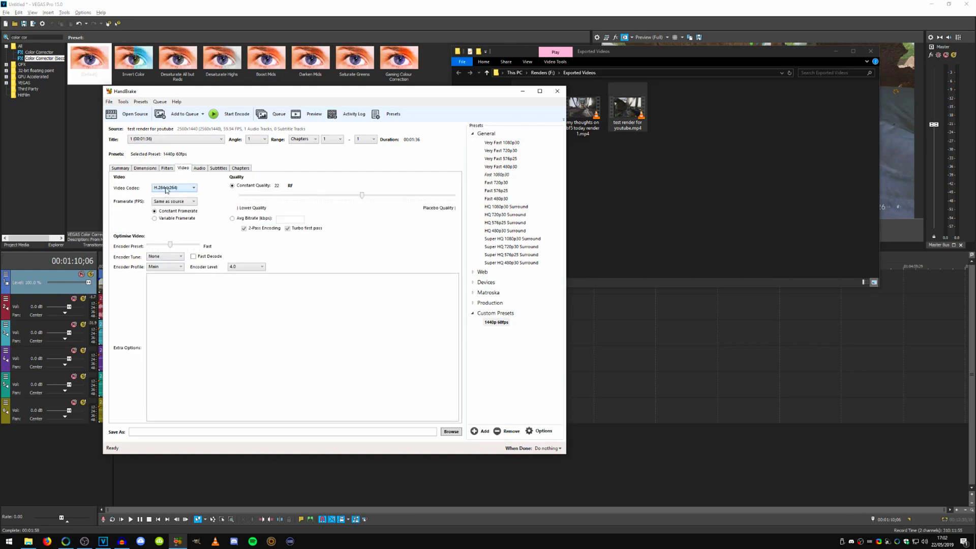
click(168, 168)
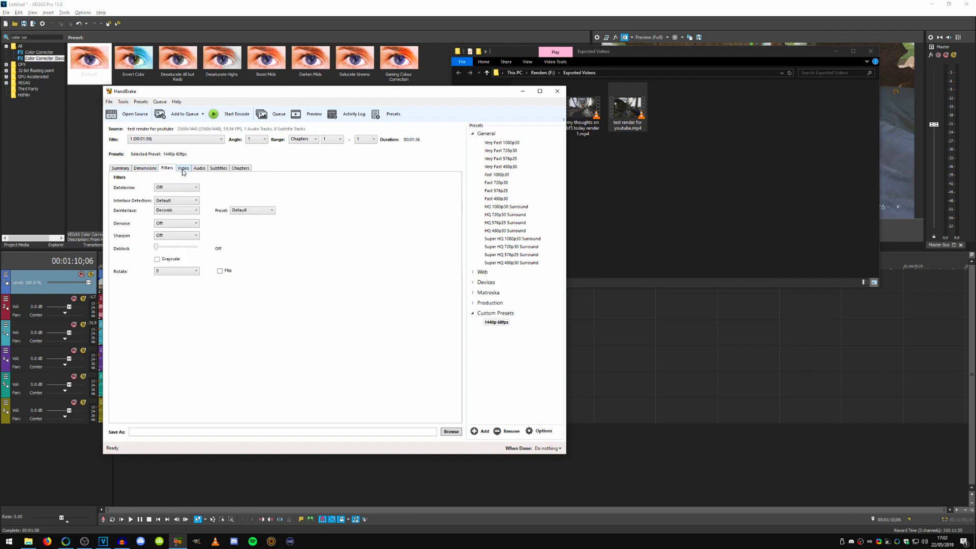
click(182, 169)
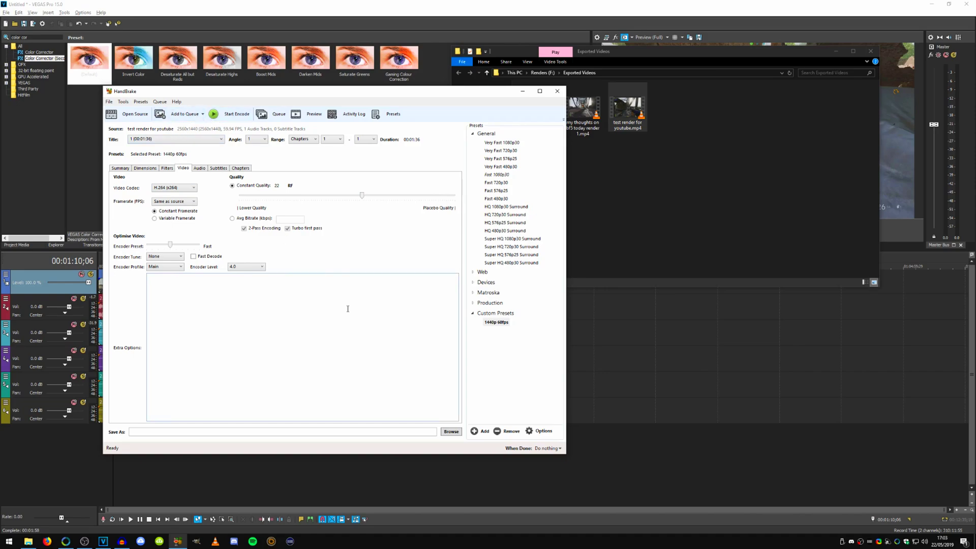
- Set the output file to "after handbrake" in the Exported Videos folder and start the encode
click(449, 432)
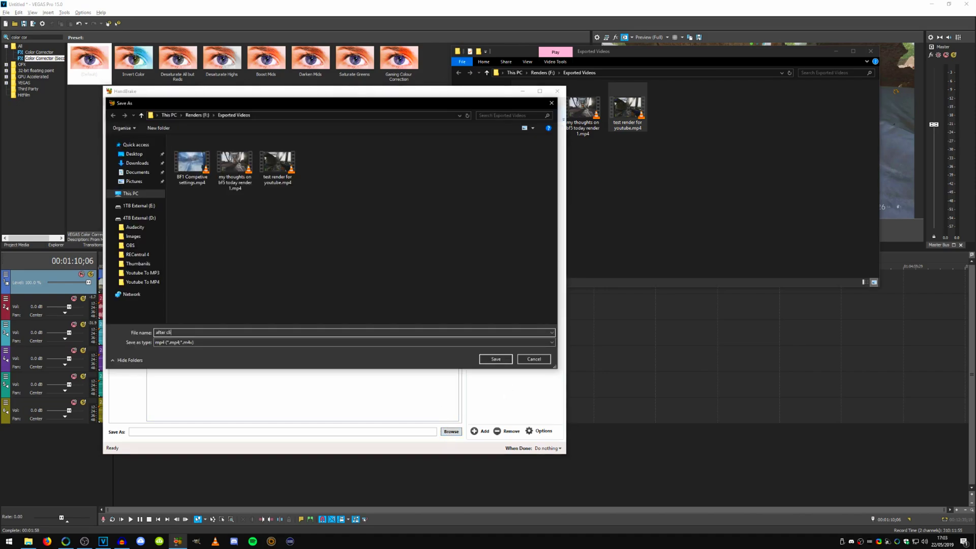
text(after handbrake)
key(Return)
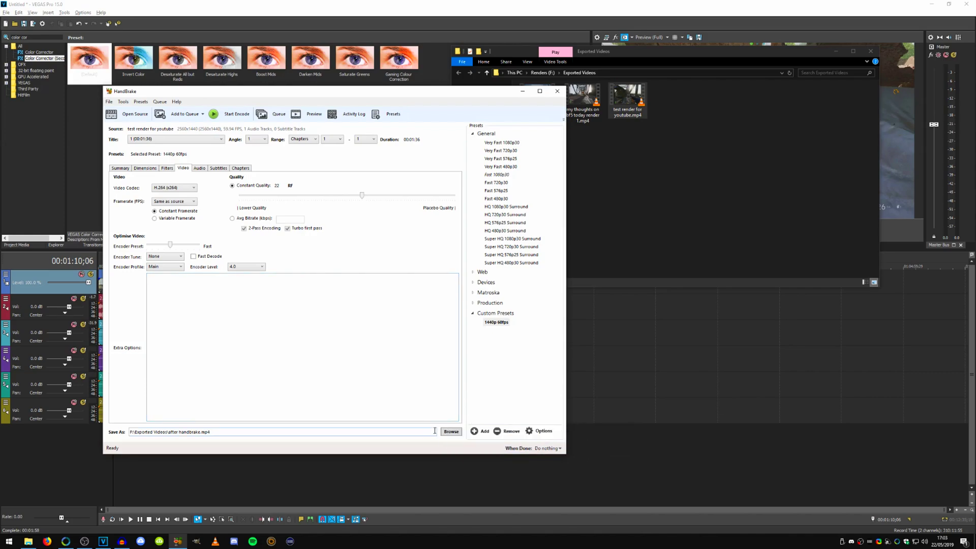
click(224, 115)
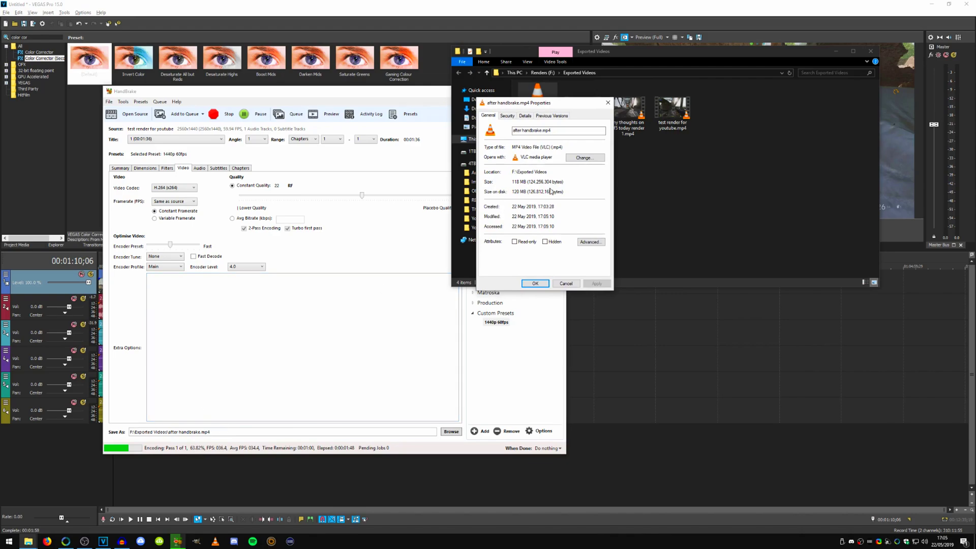
- Compare the properties of after handbrake.mp4 with those of test render for youtube.mp4, and close the properties
drag(545, 105, 404, 95)
right_click(678, 115)
click(452, 92)
- Check the file sizes of BF1 Competive settings.mp4 and my thoughts on bf5 today render 1.mp4, and clear the selection
click(582, 110)
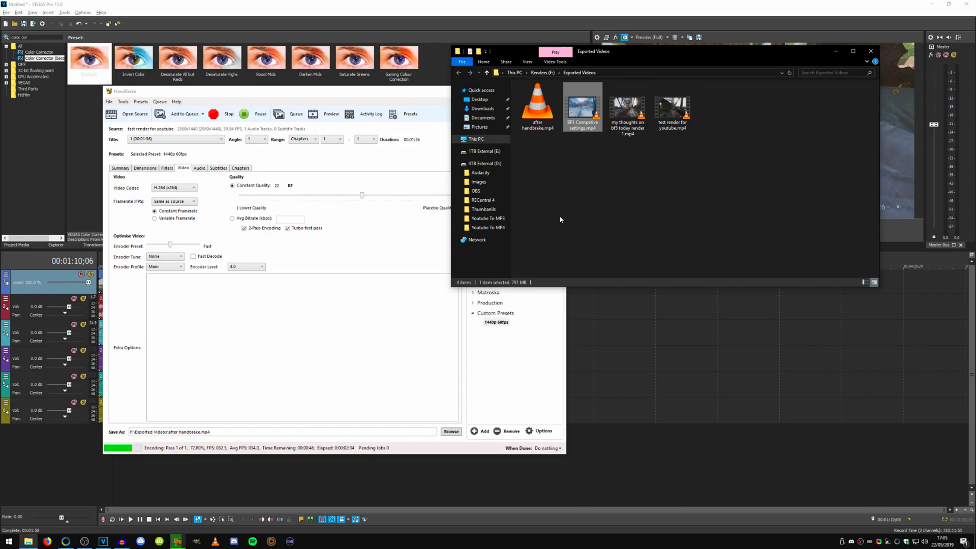
click(639, 124)
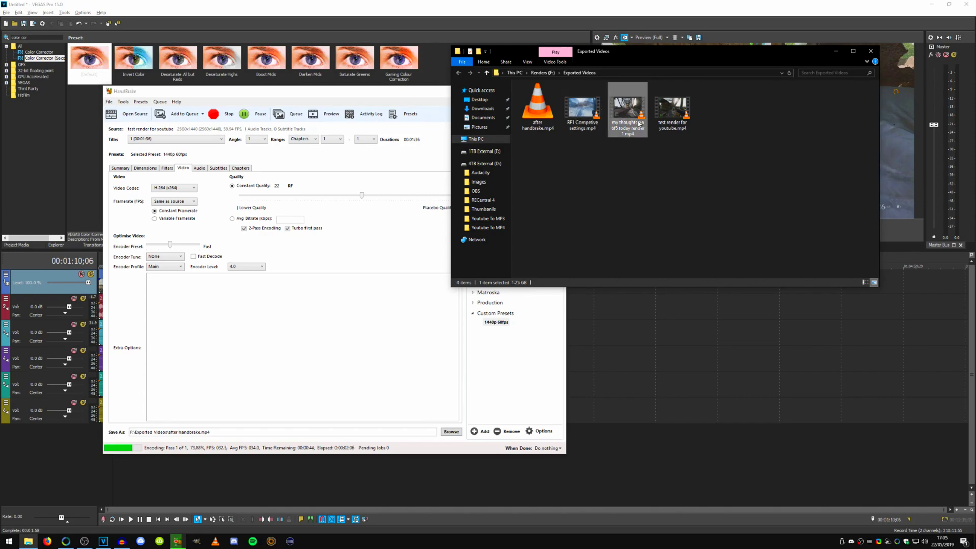
drag(676, 166, 634, 233)
right_click(634, 233)
drag(558, 221, 621, 163)
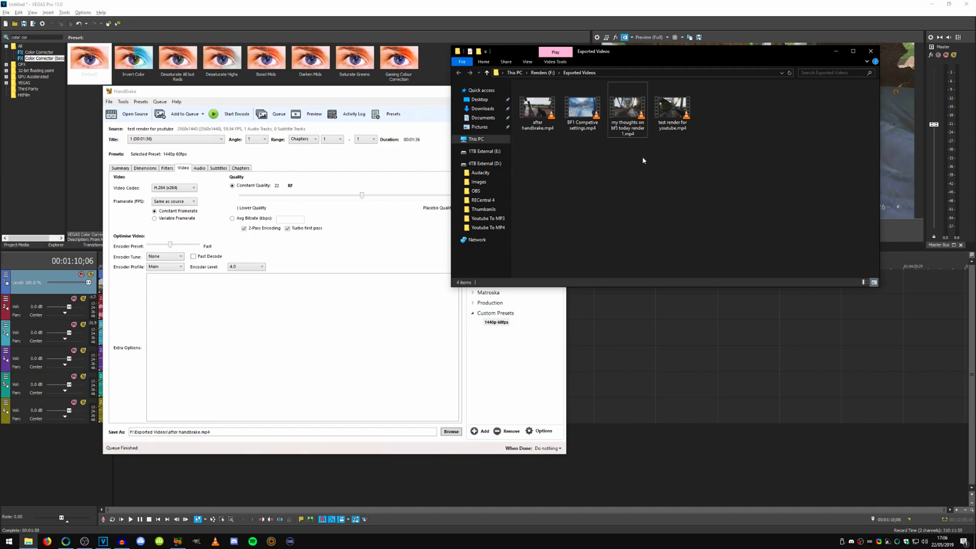
- Open the properties of test render for youtube.mp4, minimize HandBrake, and place the properties window clear of the folder window
click(671, 115)
right_click(671, 114)
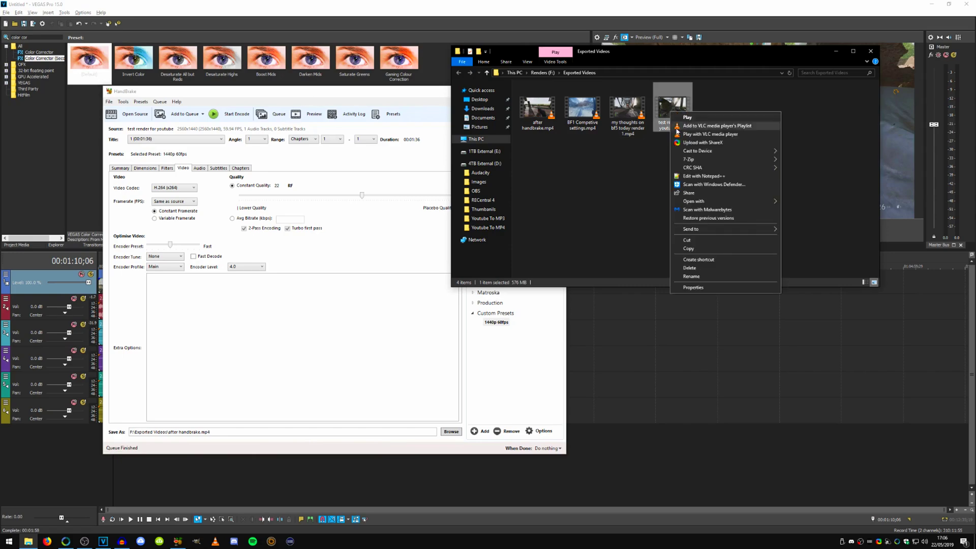
click(691, 289)
drag(734, 123, 241, 108)
click(369, 95)
click(522, 91)
drag(256, 110, 203, 113)
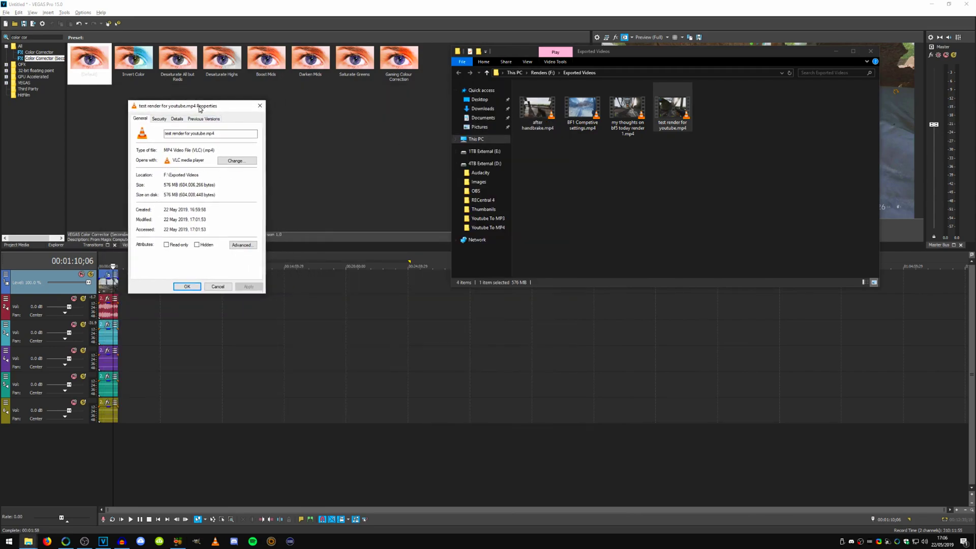
- Open the properties of after handbrake.mp4 and place them beside those of test render for youtube.mp4
right_click(527, 106)
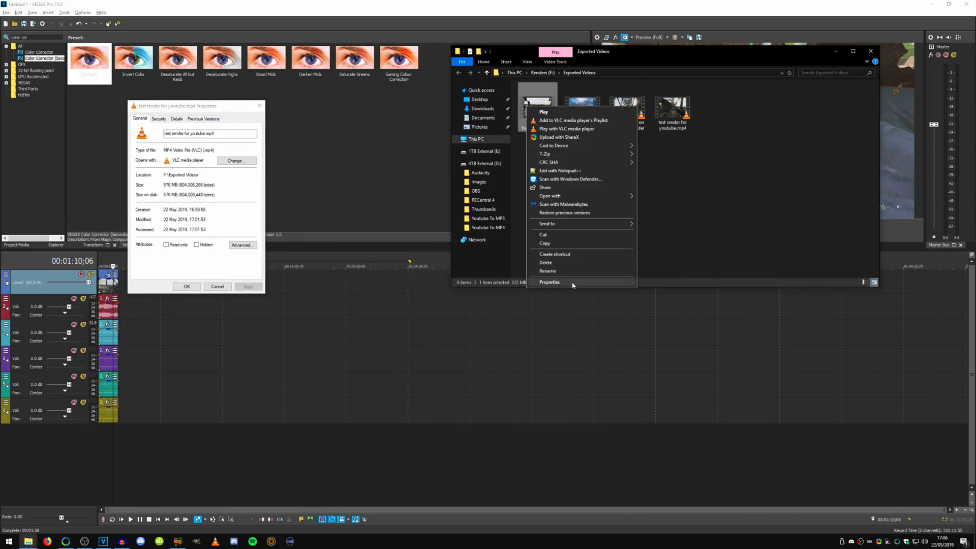
click(553, 281)
drag(590, 109, 331, 111)
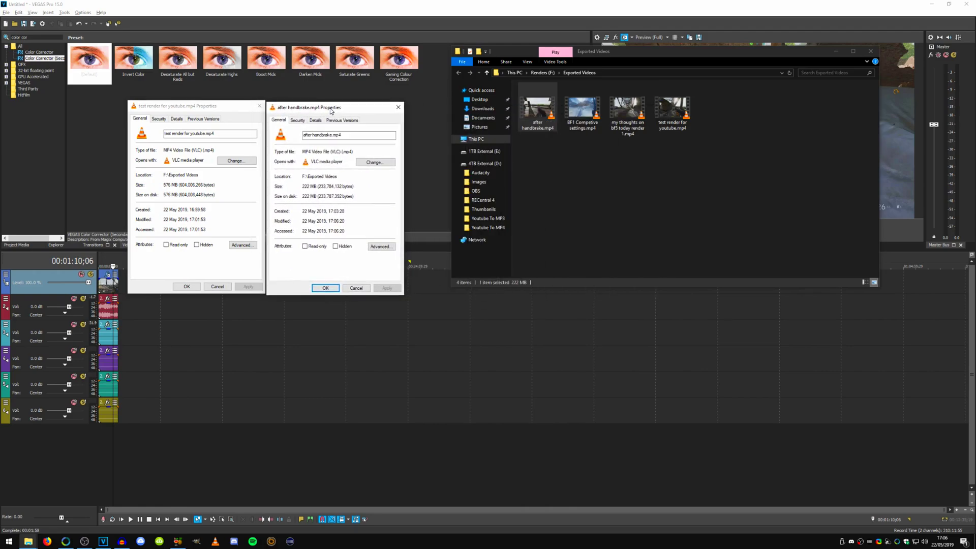
- Compare the video data rates of test render for youtube.mp4 and after handbrake.mp4 in their detailed properties
click(316, 122)
click(176, 119)
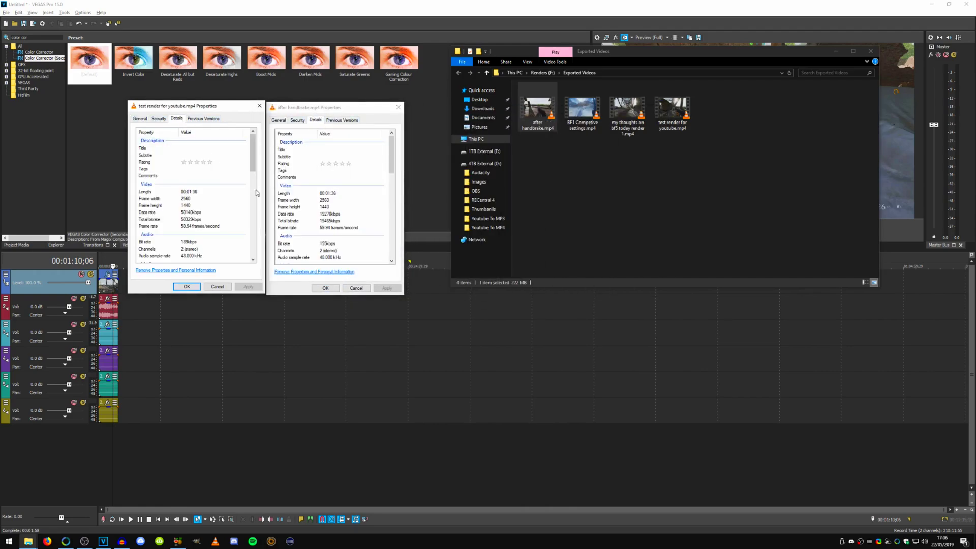
click(196, 212)
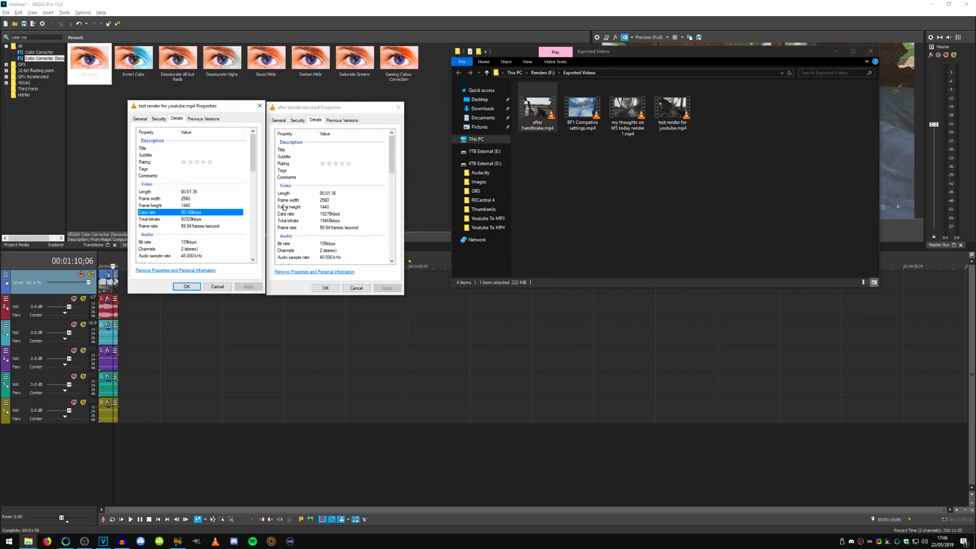
click(335, 214)
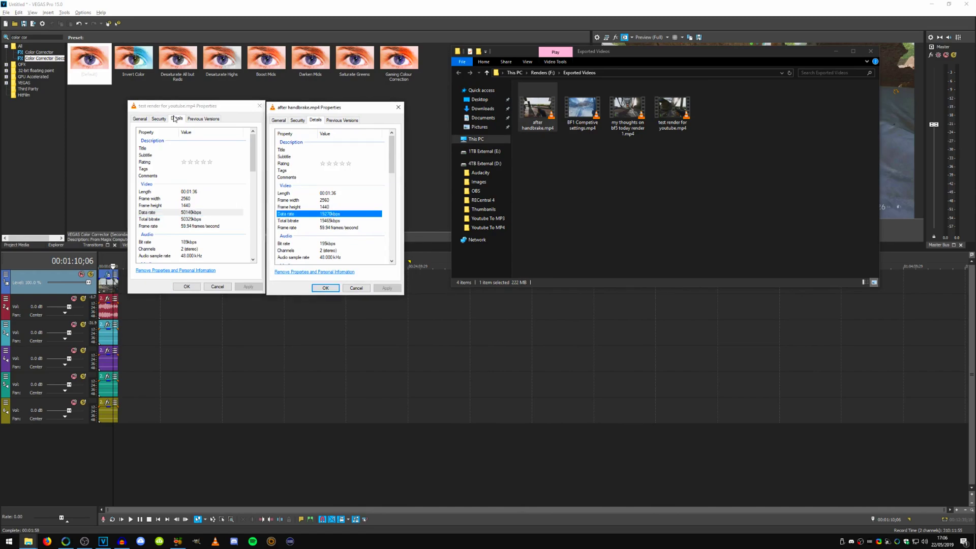
- Compare the file sizes of the two videos in their general properties and return to the Exported Videos folder
click(141, 119)
click(279, 120)
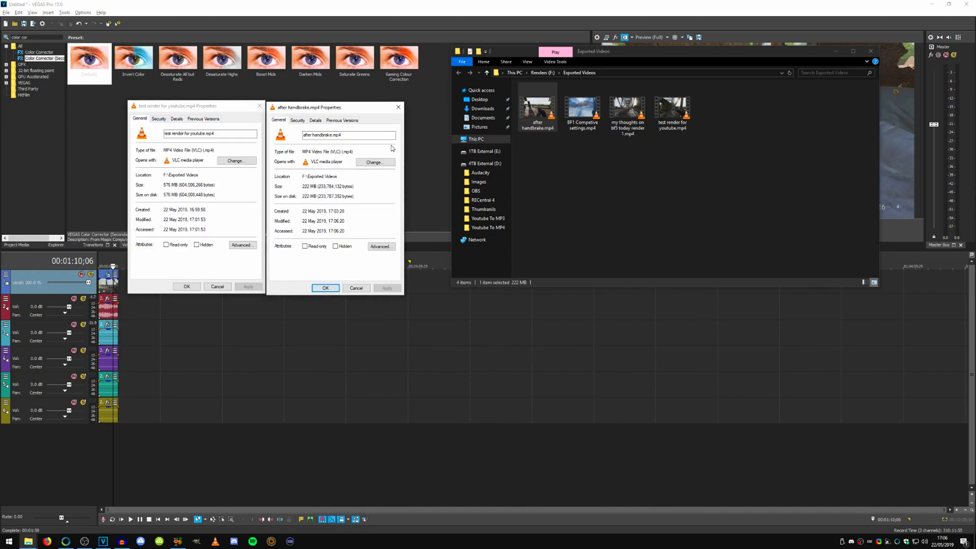
click(690, 172)
right_click(649, 203)
click(583, 227)
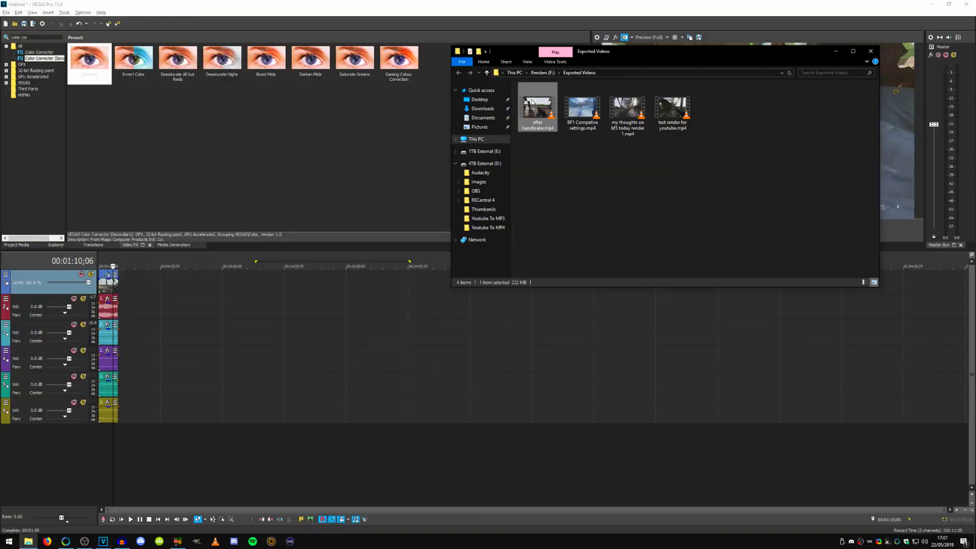
- Play after handbrake.mp4 full screen in VLC to check its picture quality, and close the player
double_click(532, 102)
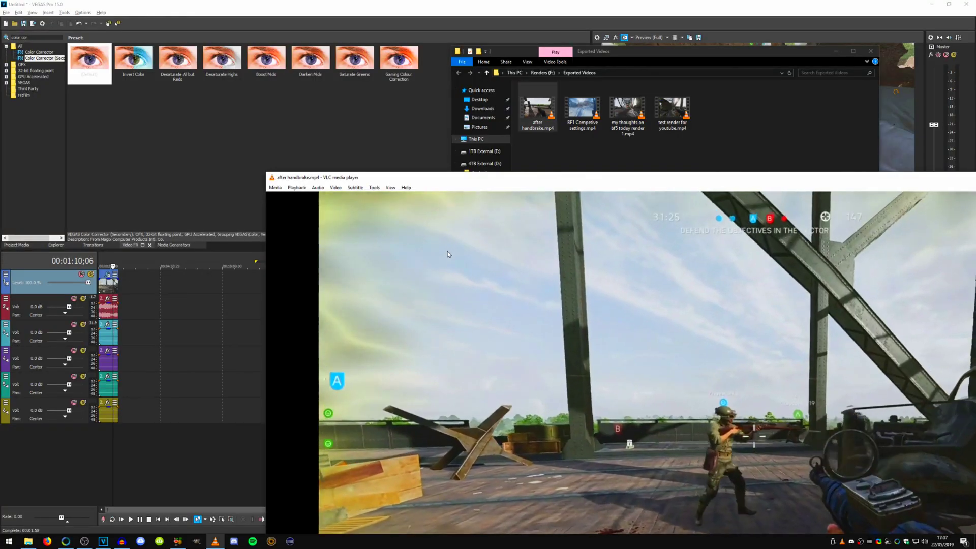
double_click(435, 267)
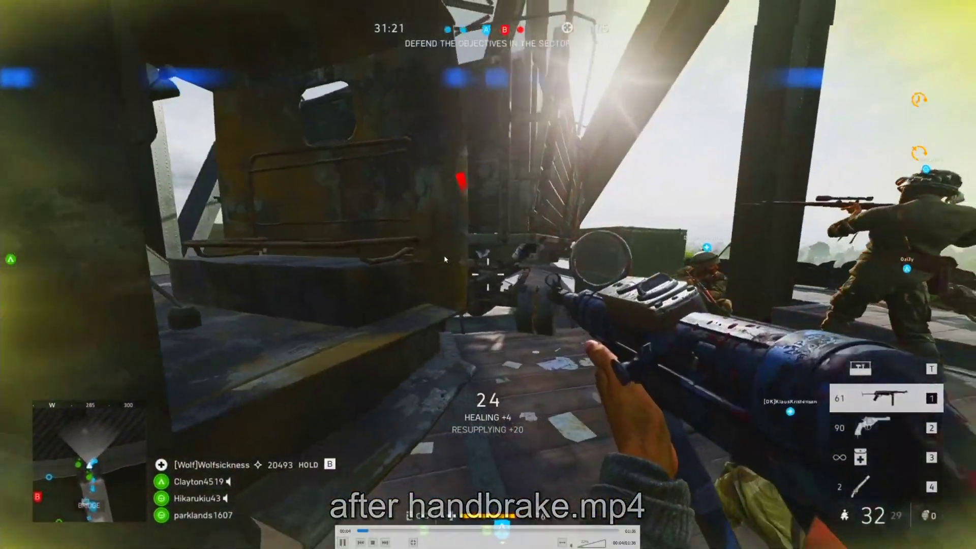
key(alt+F4)
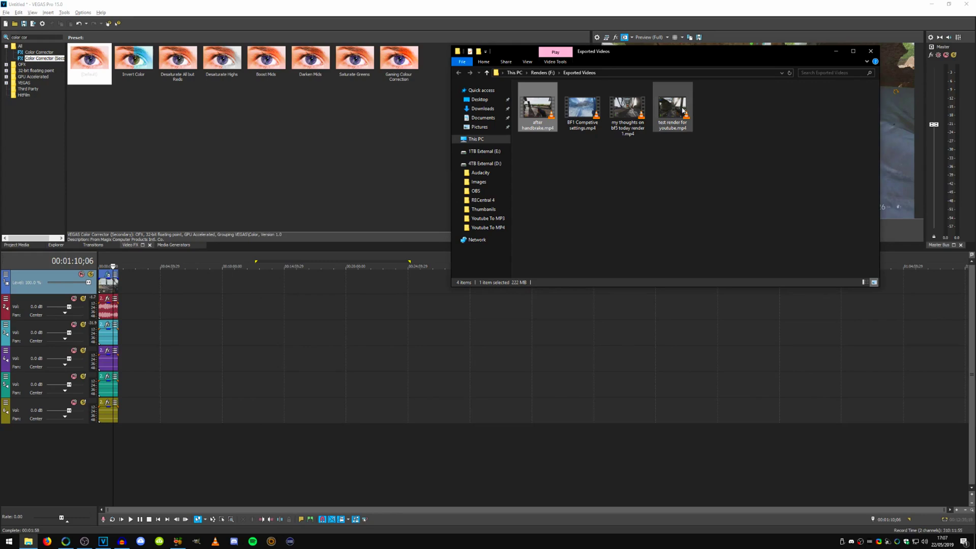
- Play test render for youtube.mp4 full screen for comparison, and close the player and the Exported Videos folder
key(Return)
double_click(486, 226)
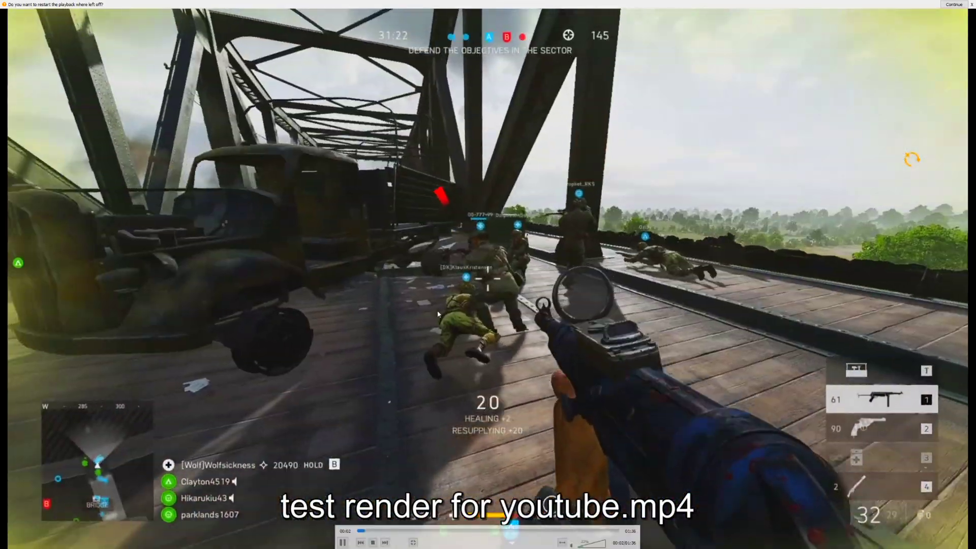
key(alt+F4)
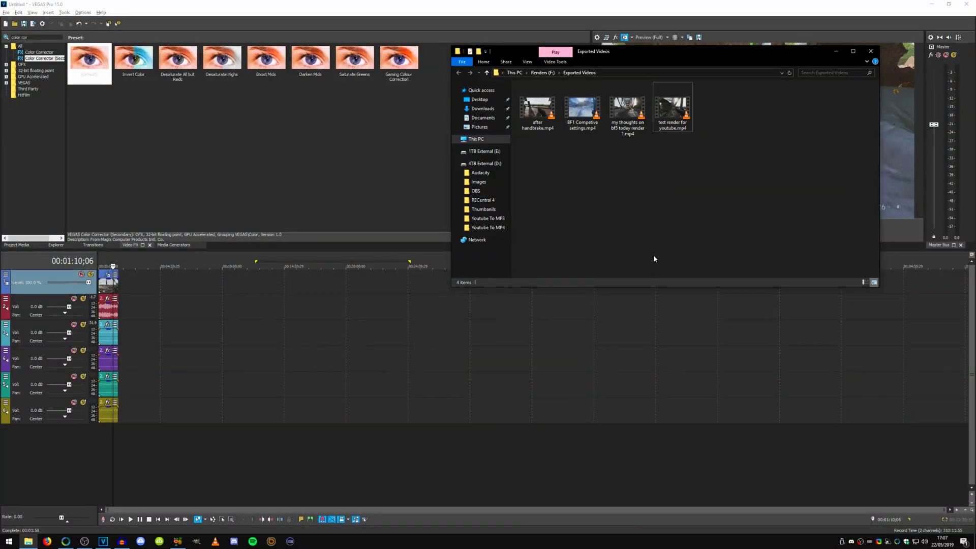
click(870, 51)
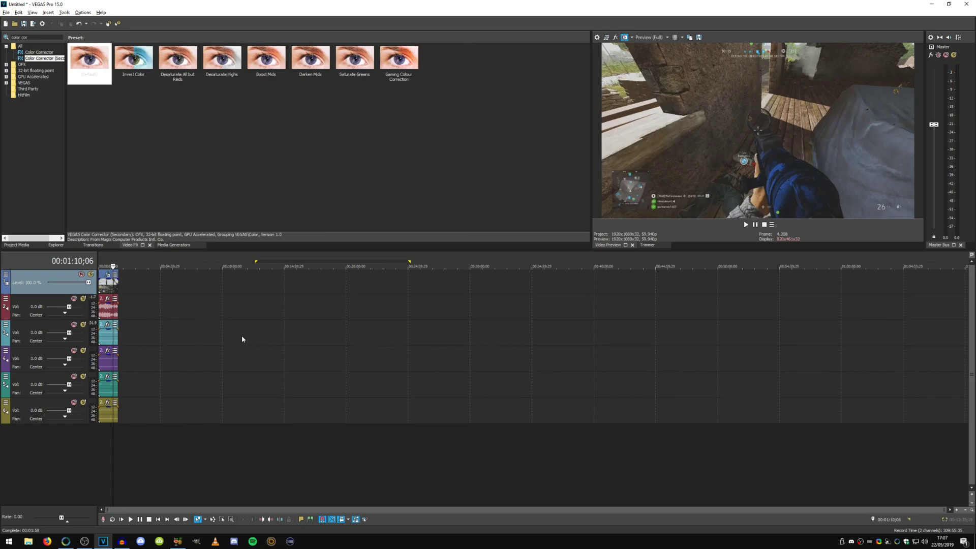
click(241, 341)
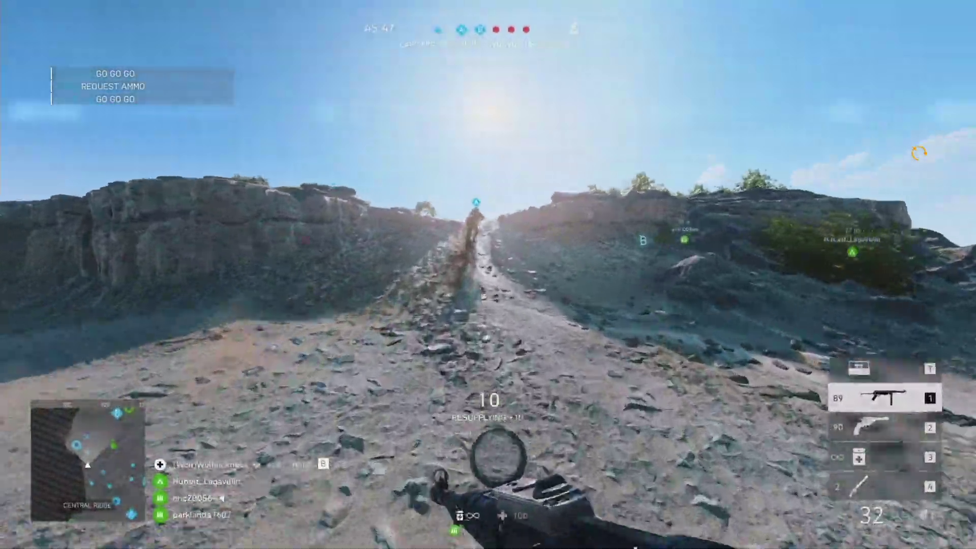
key(1)
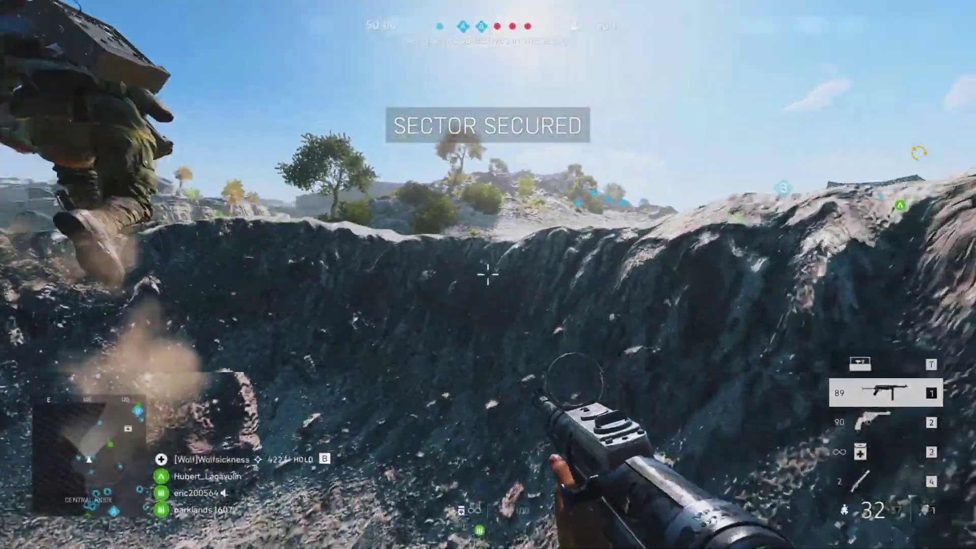
right_click(488, 274)
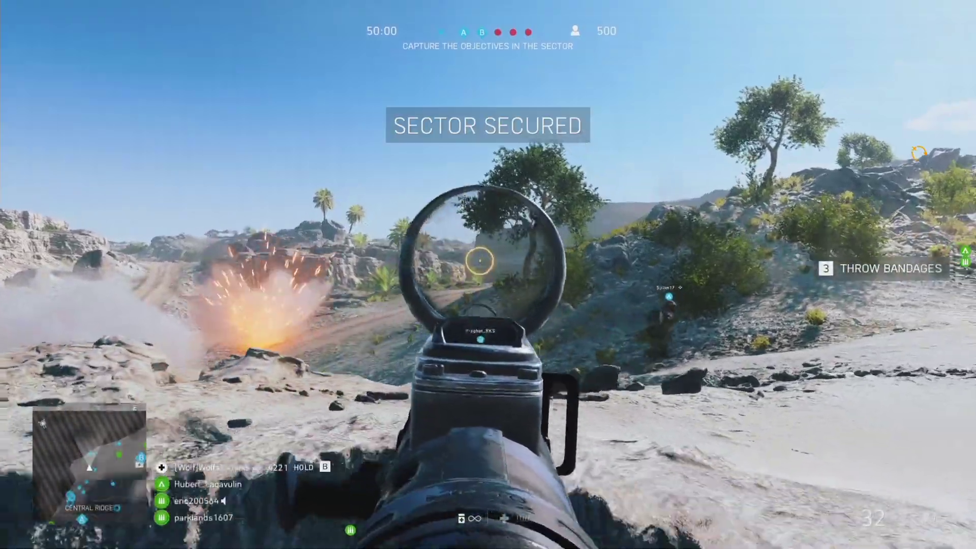
key(3)
click(488, 274)
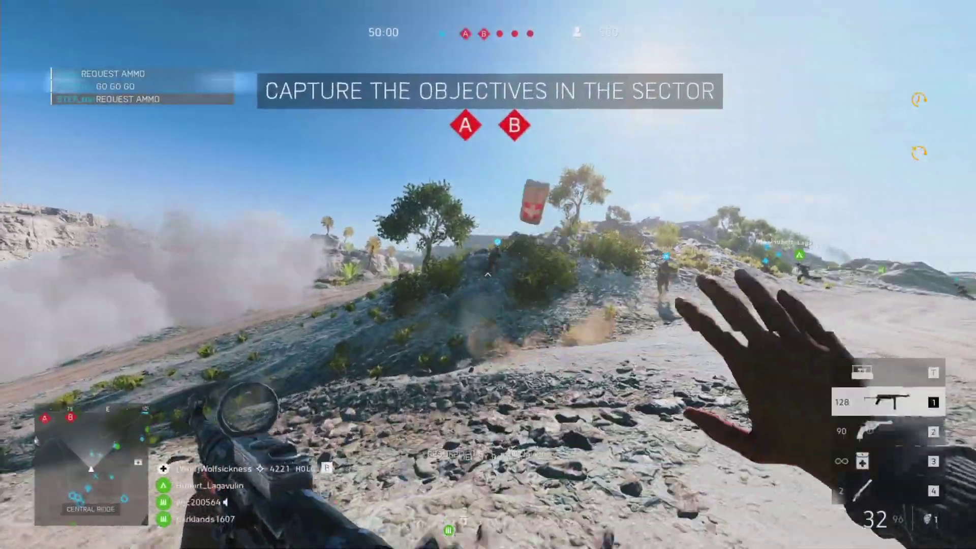
key(shift+w)
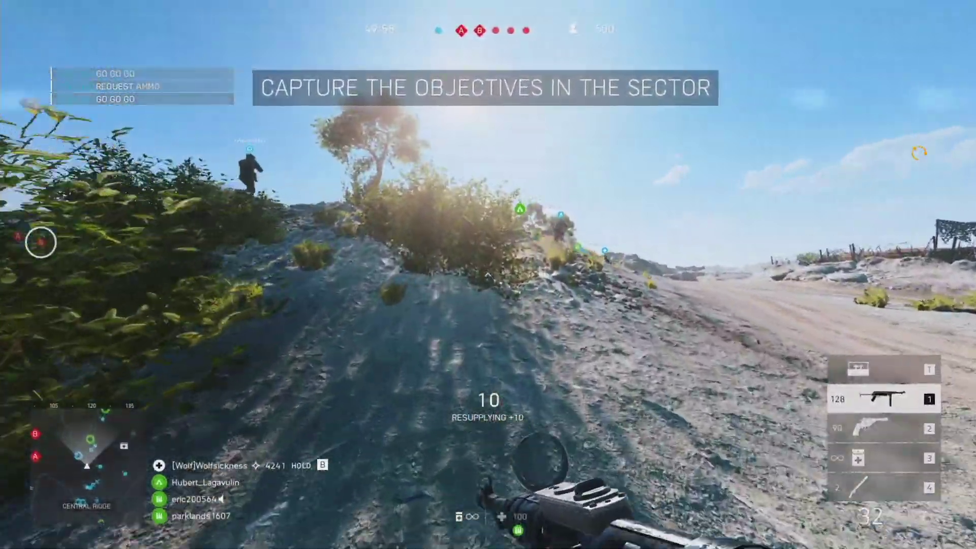
key(shift+w)
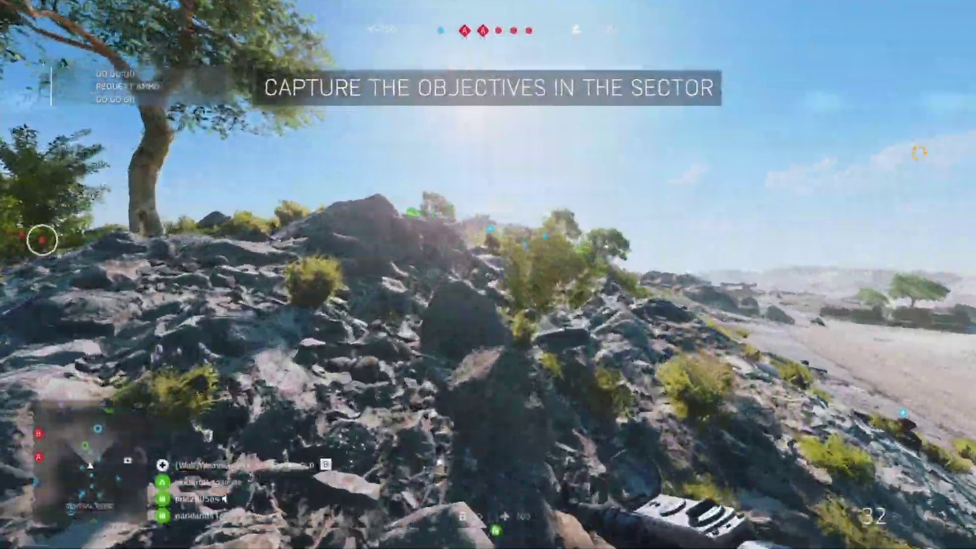
key(shift+w)
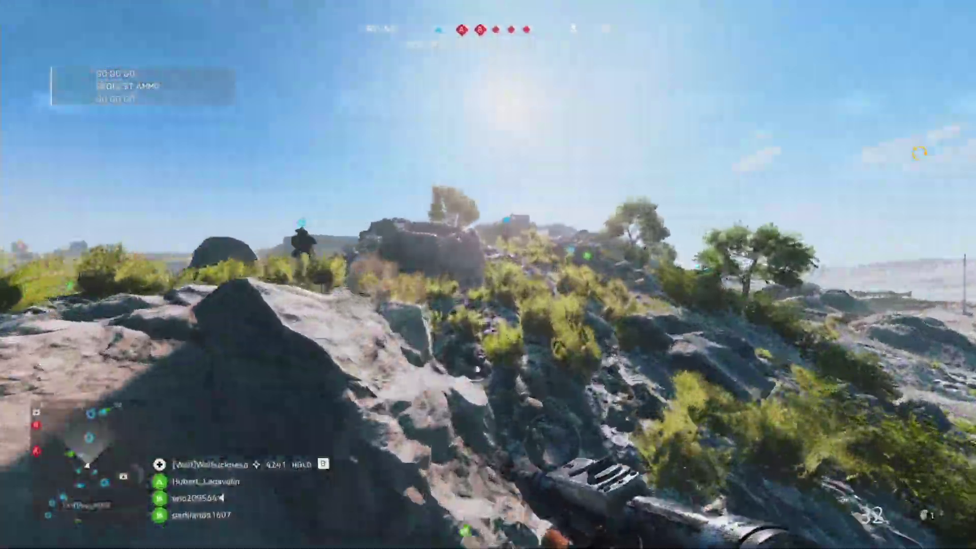
key(shift+w)
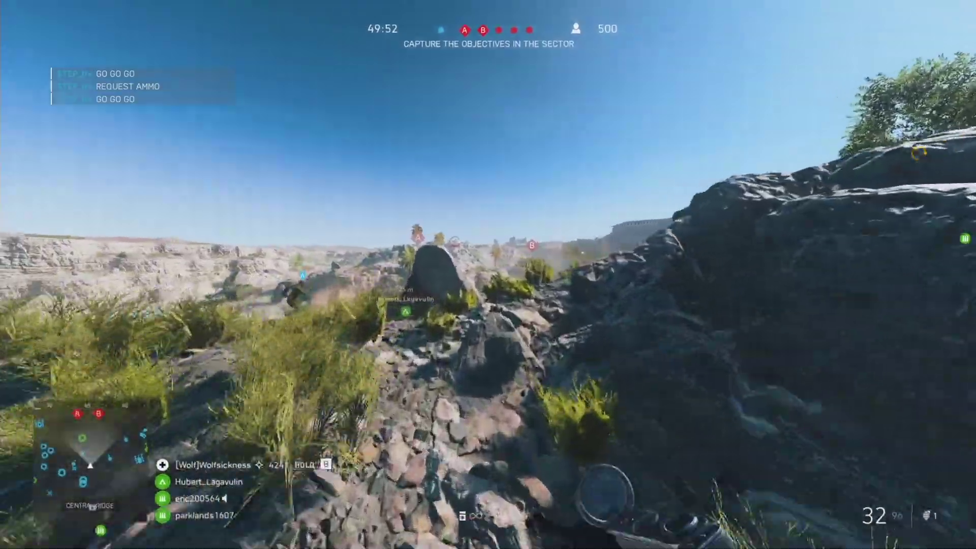
right_click(487, 275)
key(shift+w)
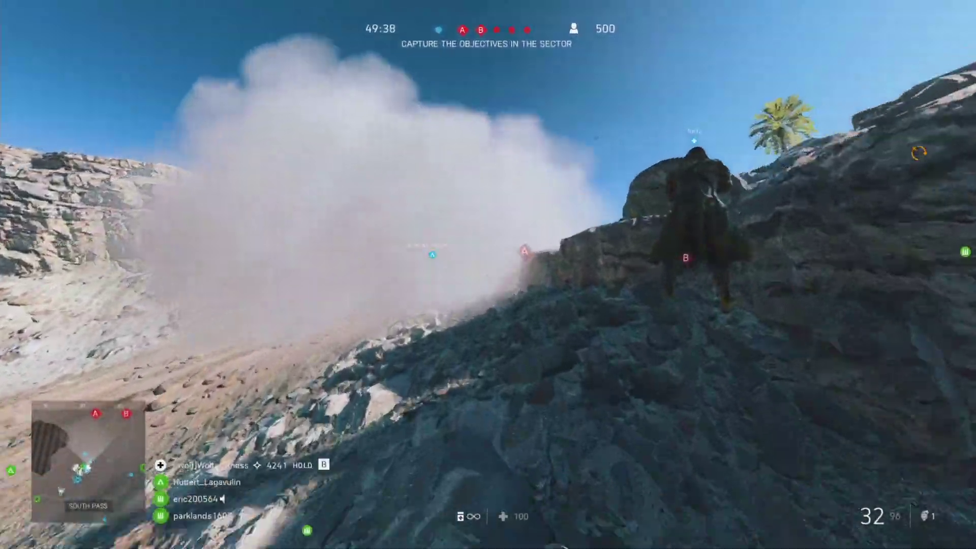
right_click(488, 275)
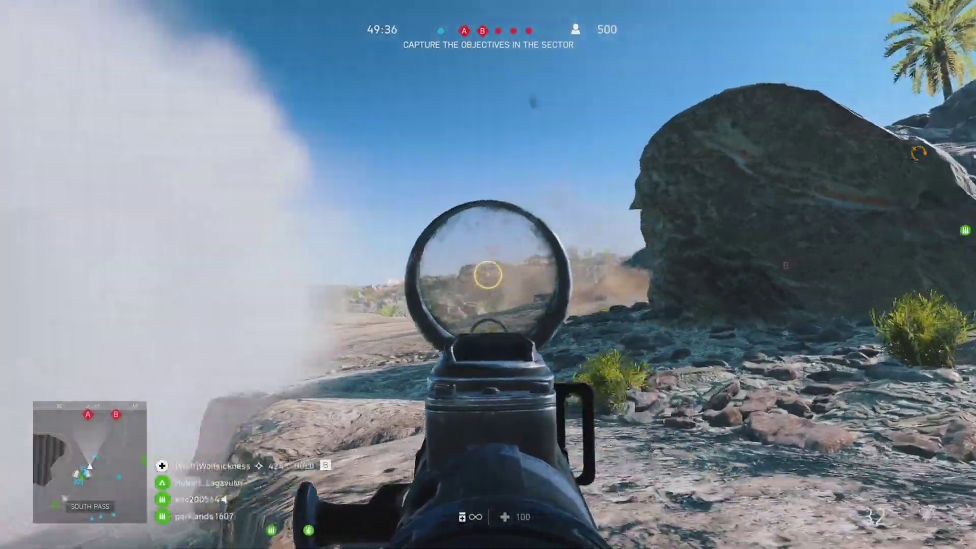
key(shift)
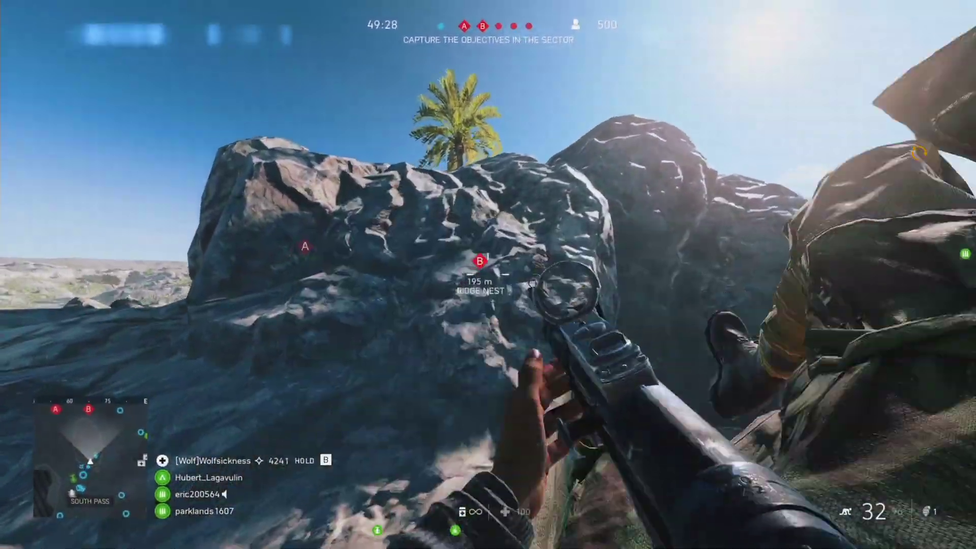
key(space)
right_click(488, 275)
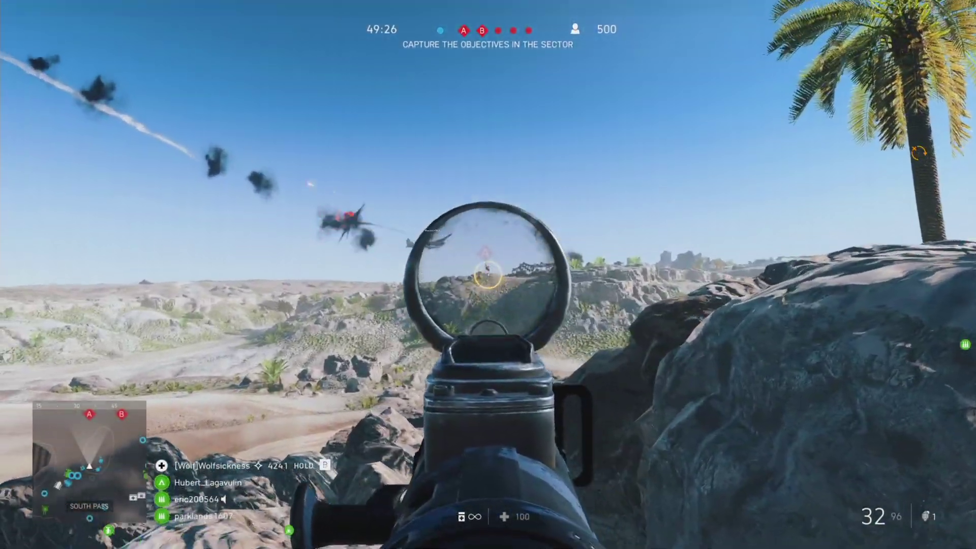
click(488, 274)
click(488, 274)
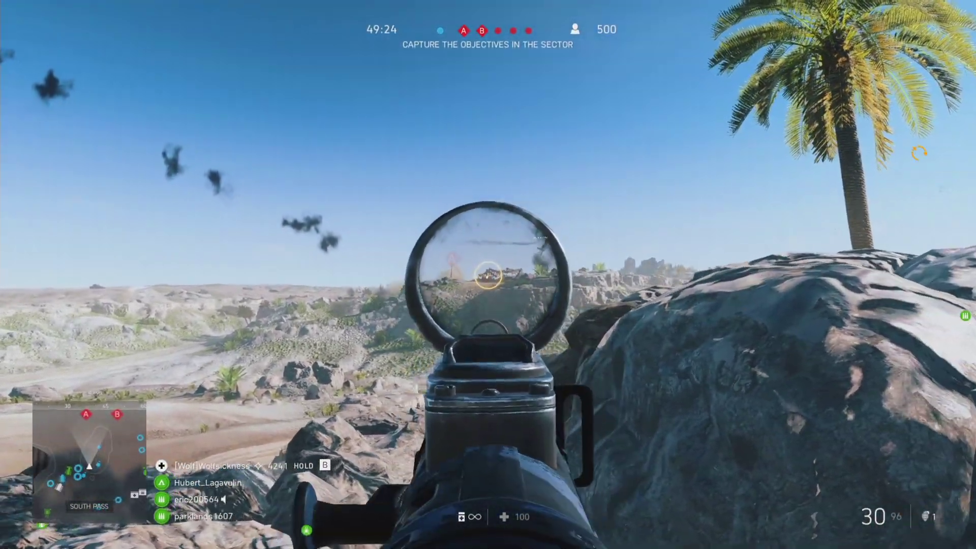
click(487, 274)
right_click(488, 275)
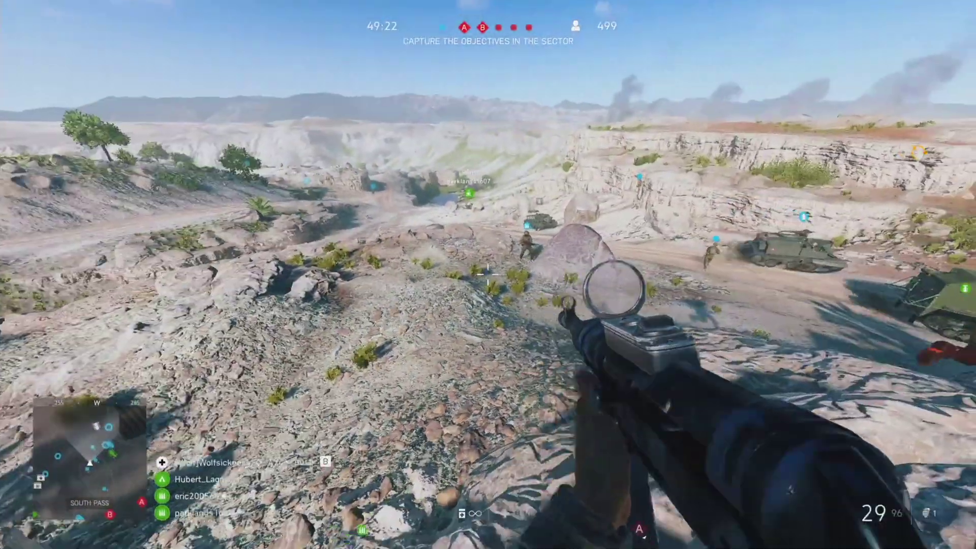
key(w)
key(w)
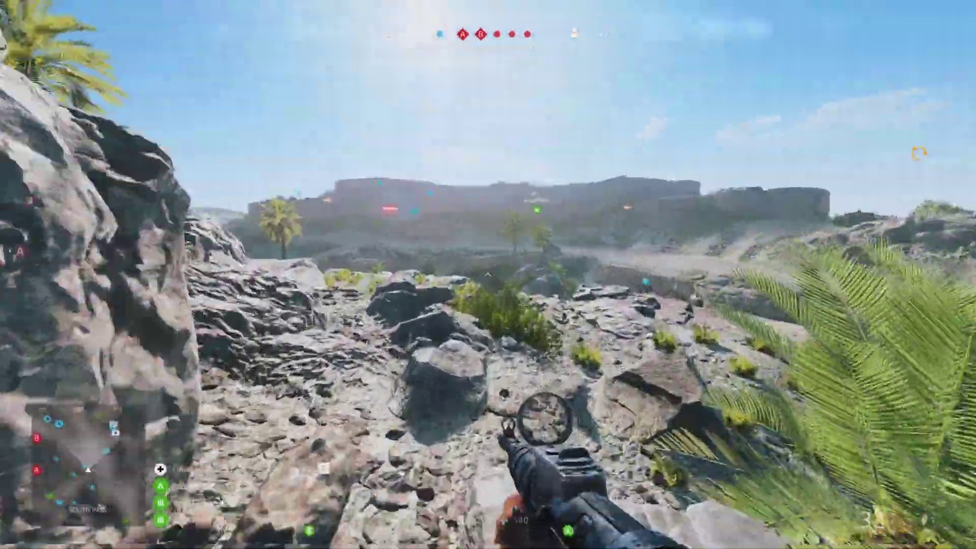
key(w)
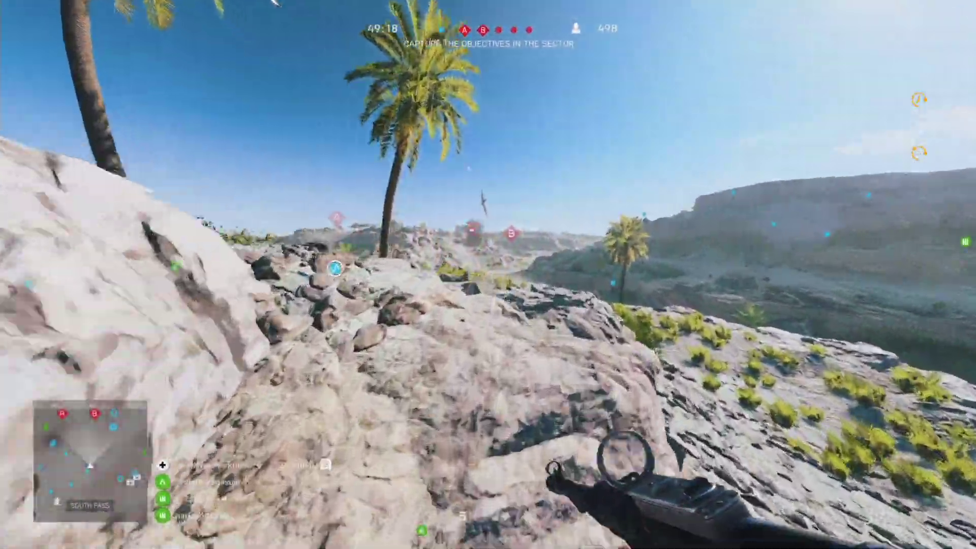
key(w)
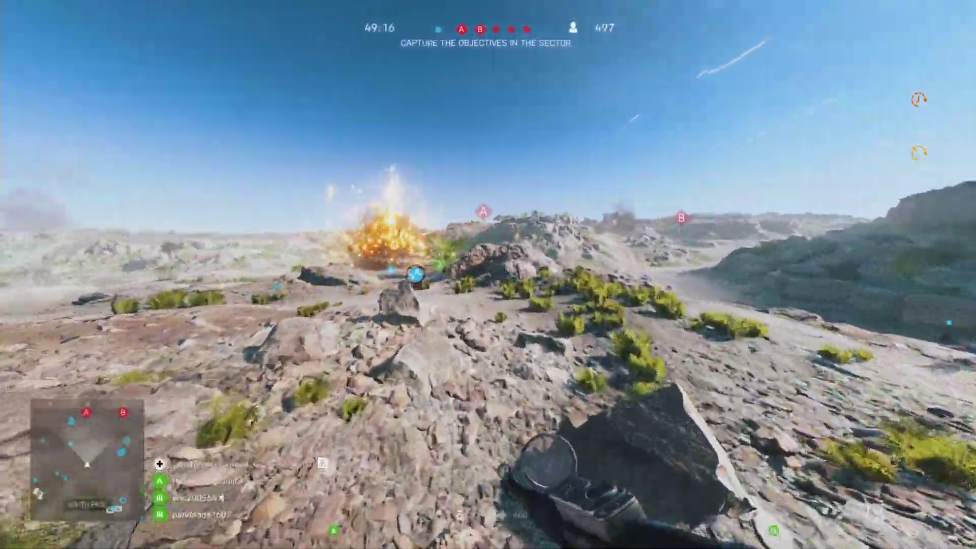
key(w)
key(e)
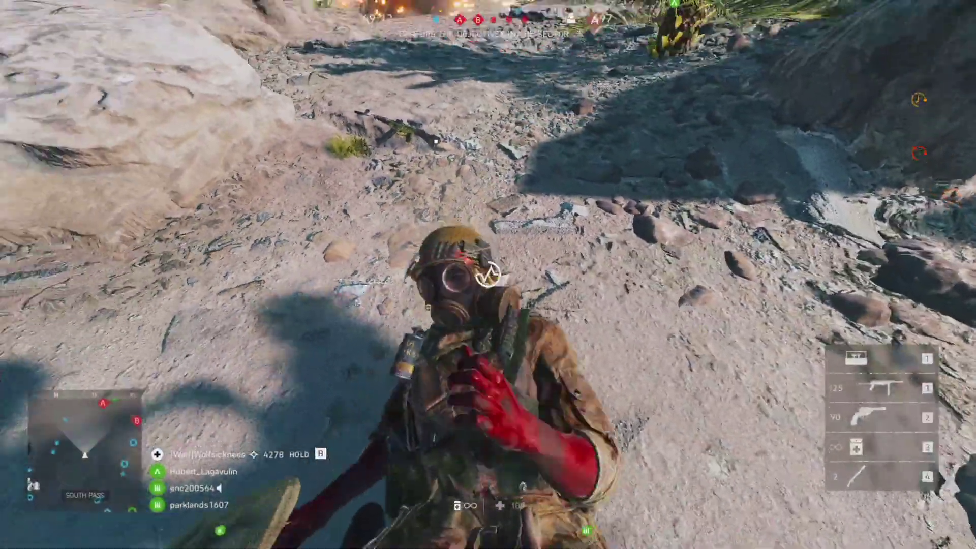
key(w)
key(w)
key(space)
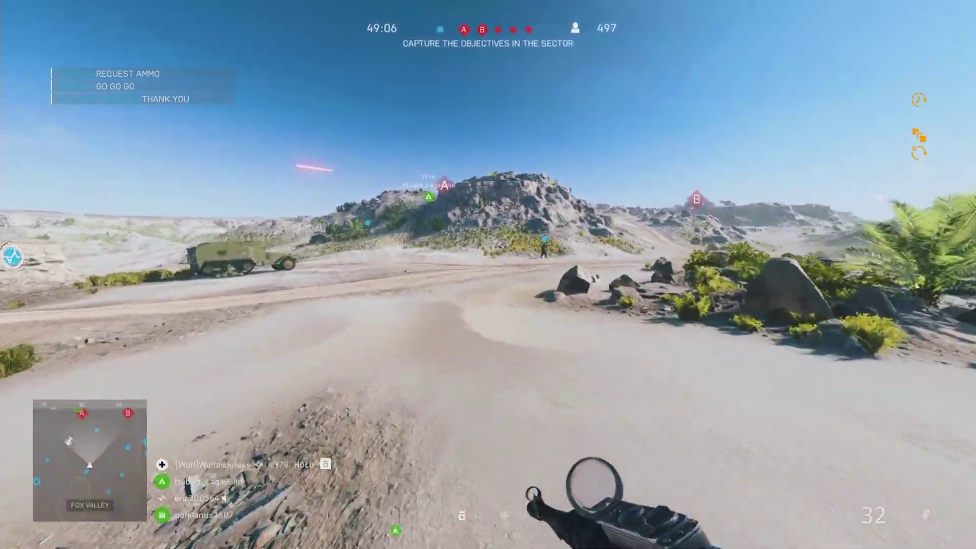
key(w)
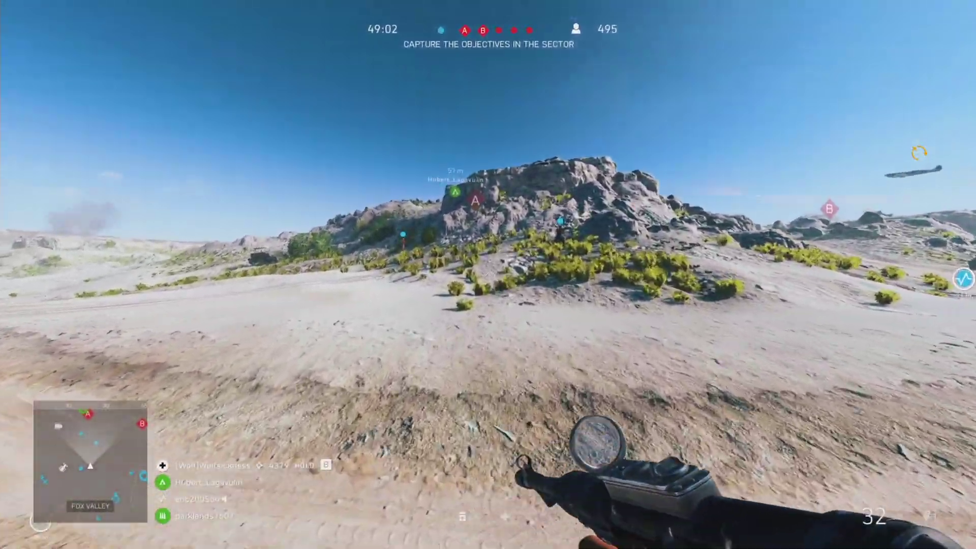
key(w)
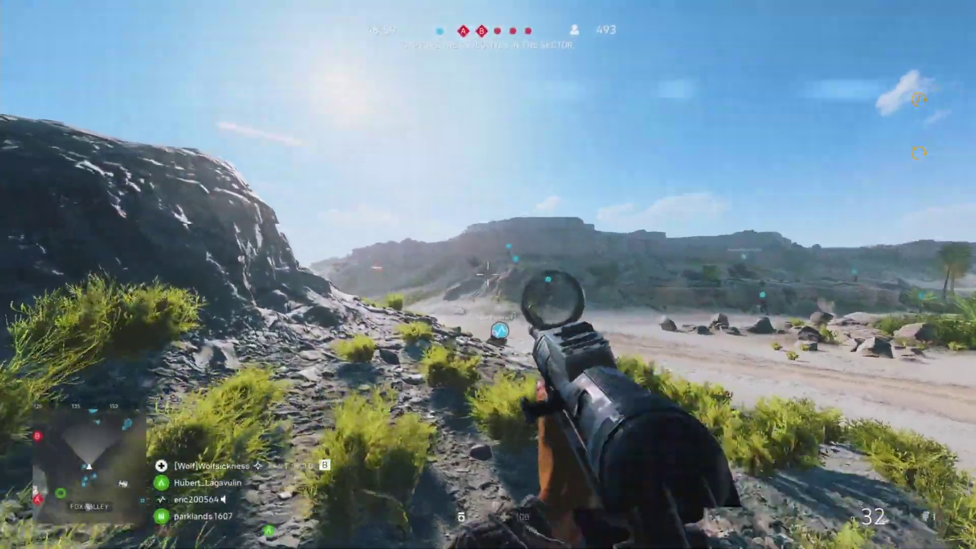
key(w)
right_click(488, 274)
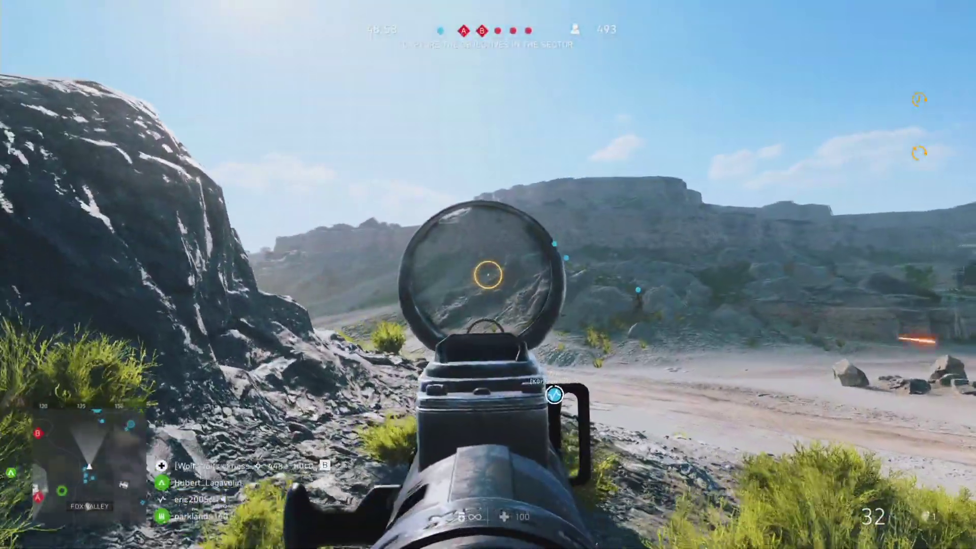
key(4)
key(w)
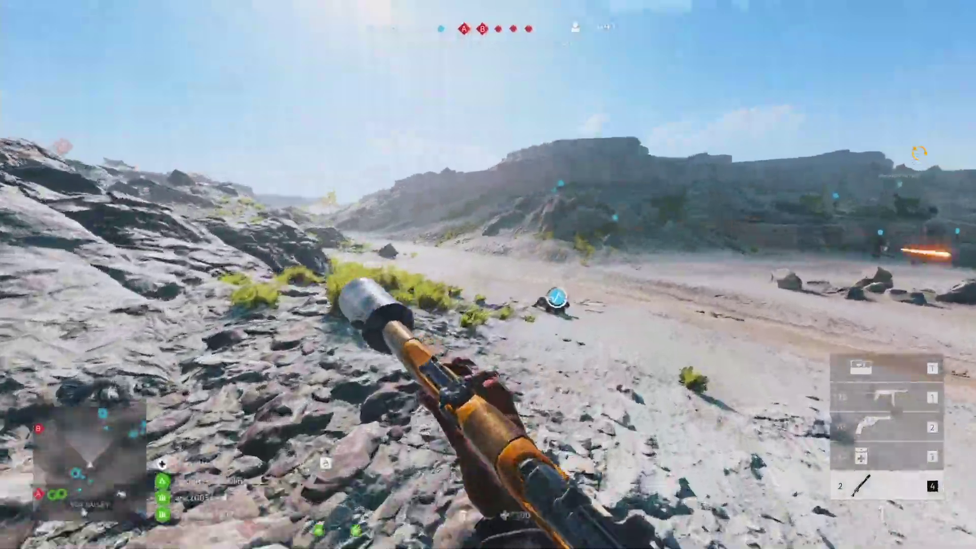
key(w)
key(e)
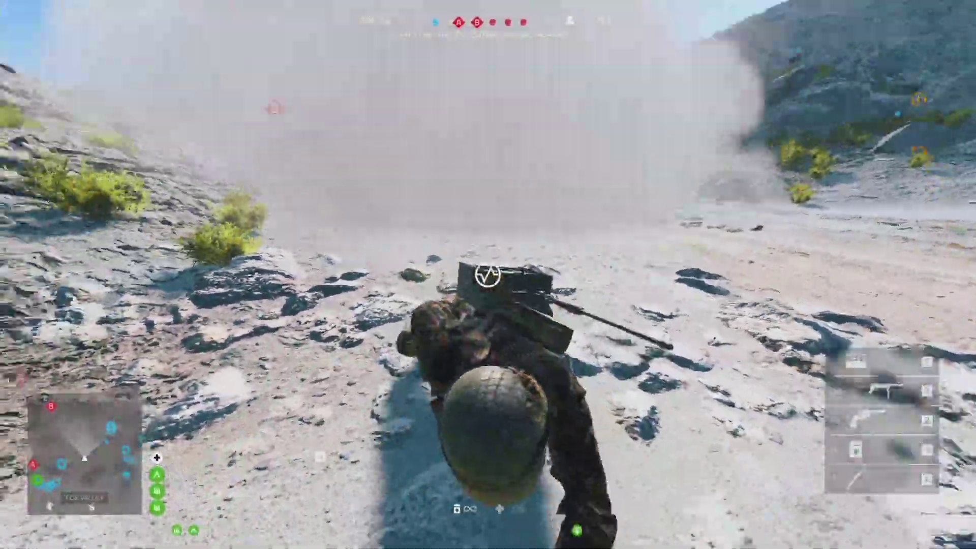
key(w)
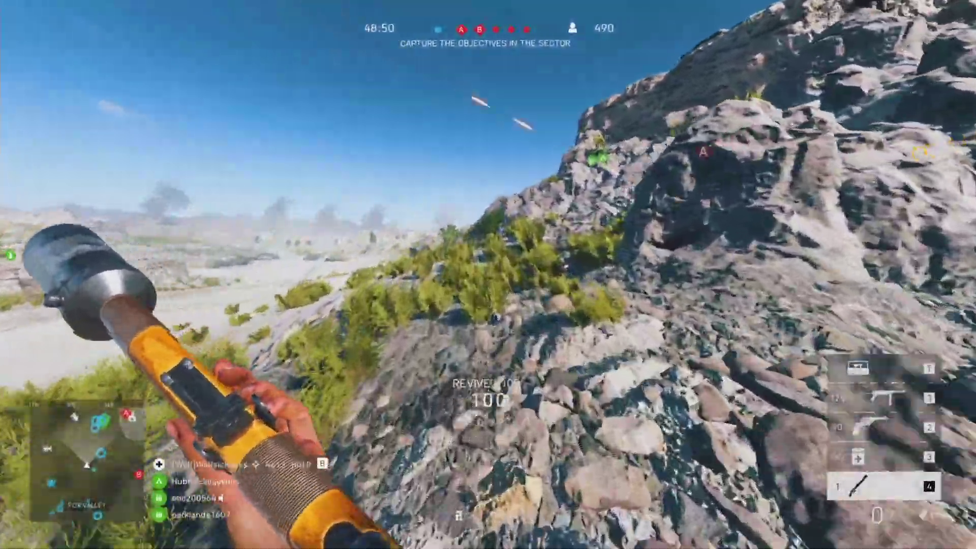
key(w)
key(1)
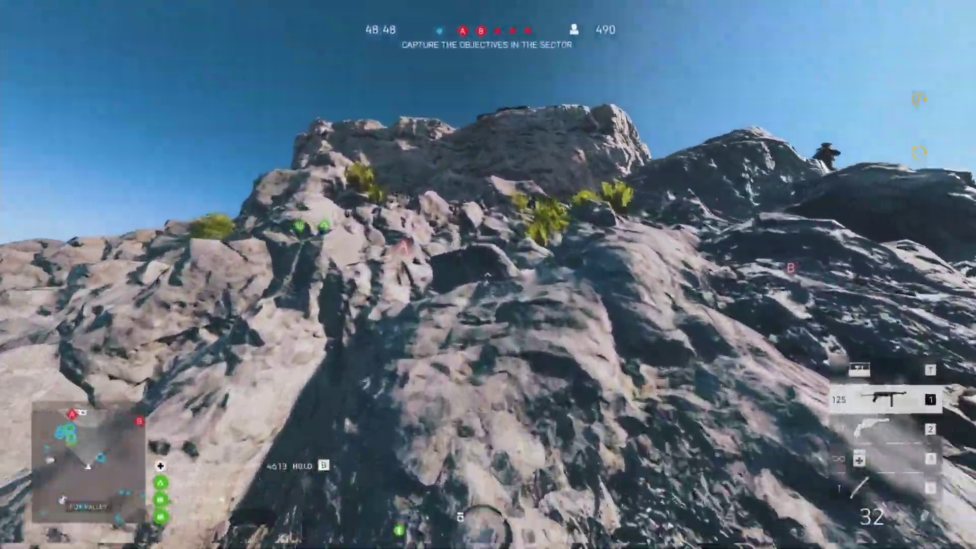
key(w)
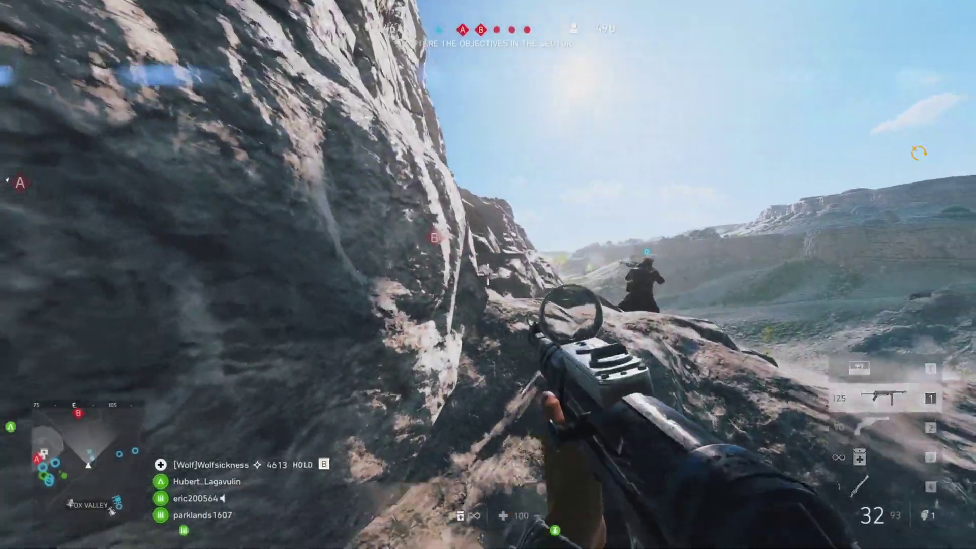
key(w)
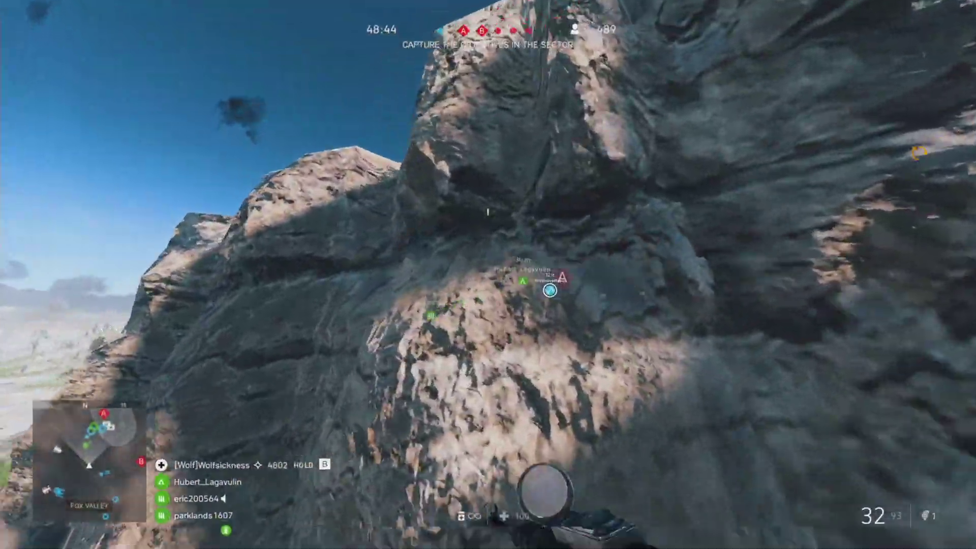
key(space)
key(w)
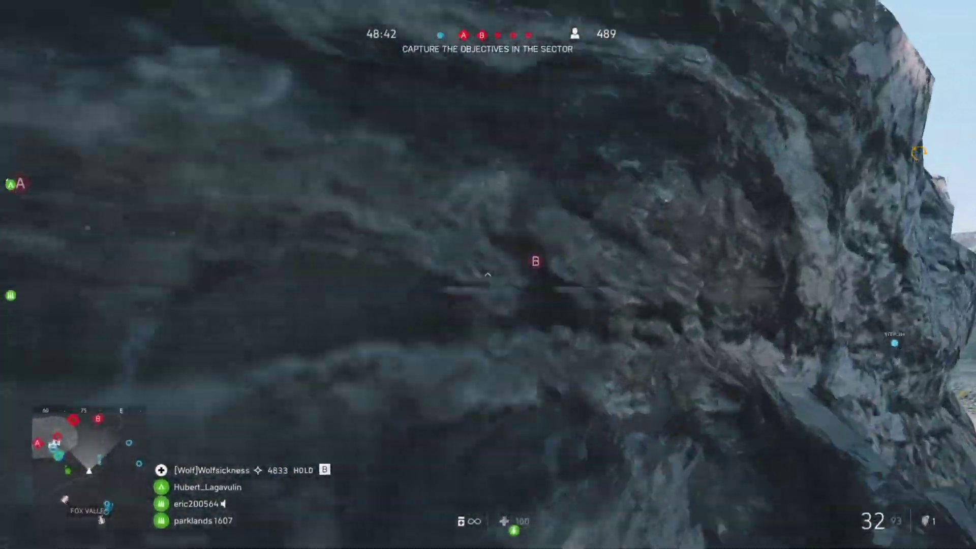
key(w)
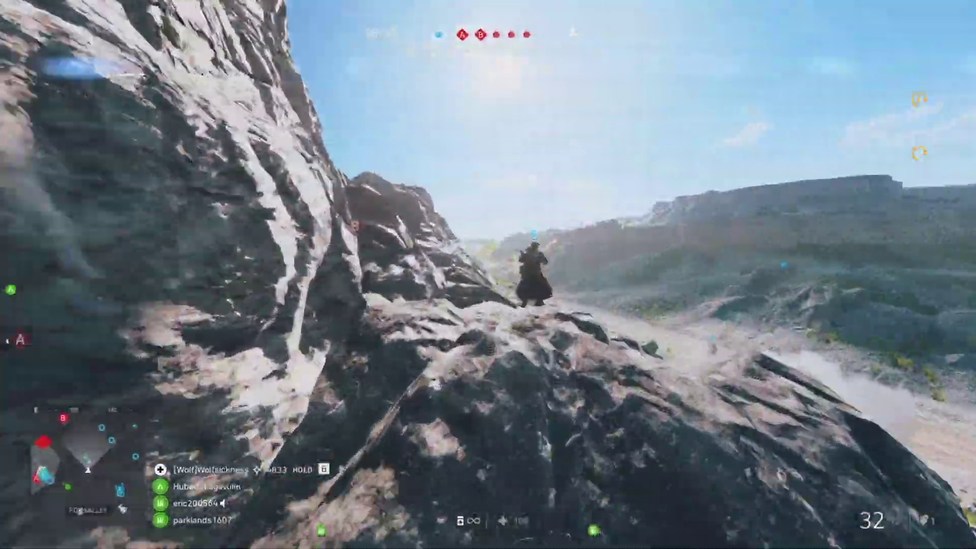
key(w)
key(3)
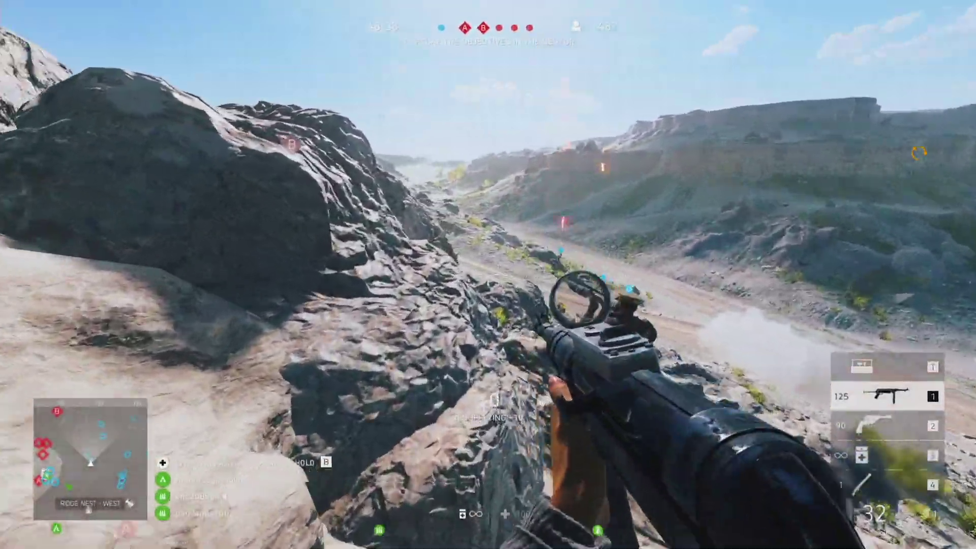
key(w)
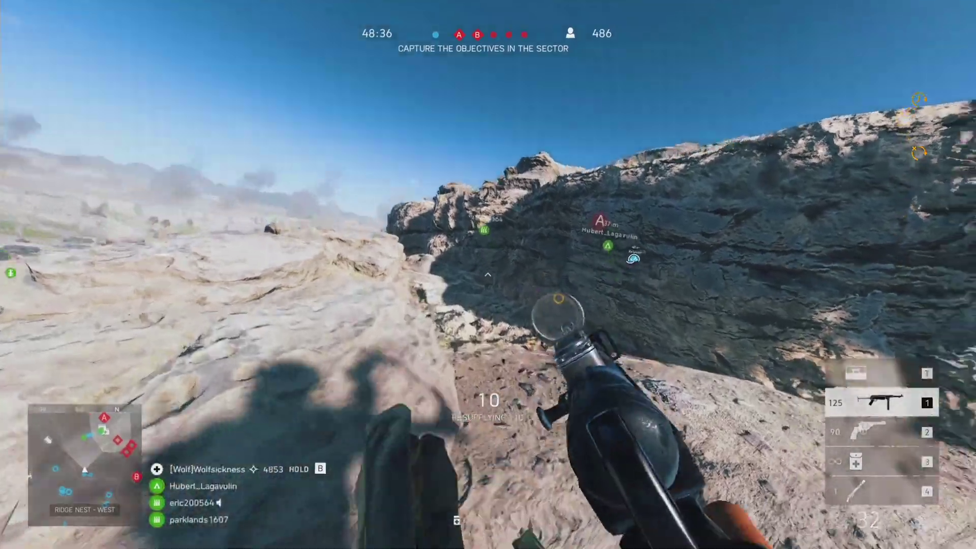